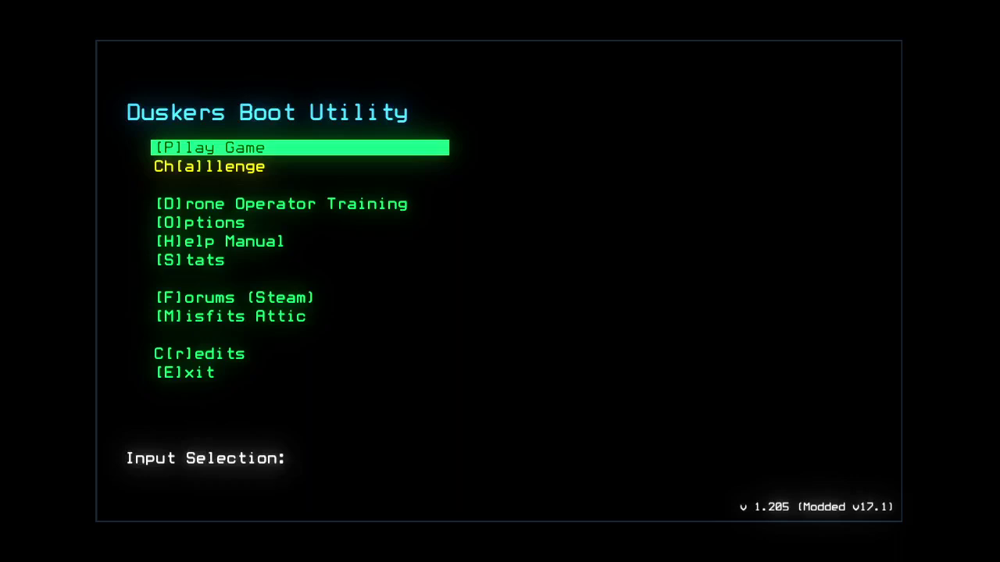
Open the Challenge leaderboard and step back to the 11/08/2023 scores, tied at 765.
key(a)
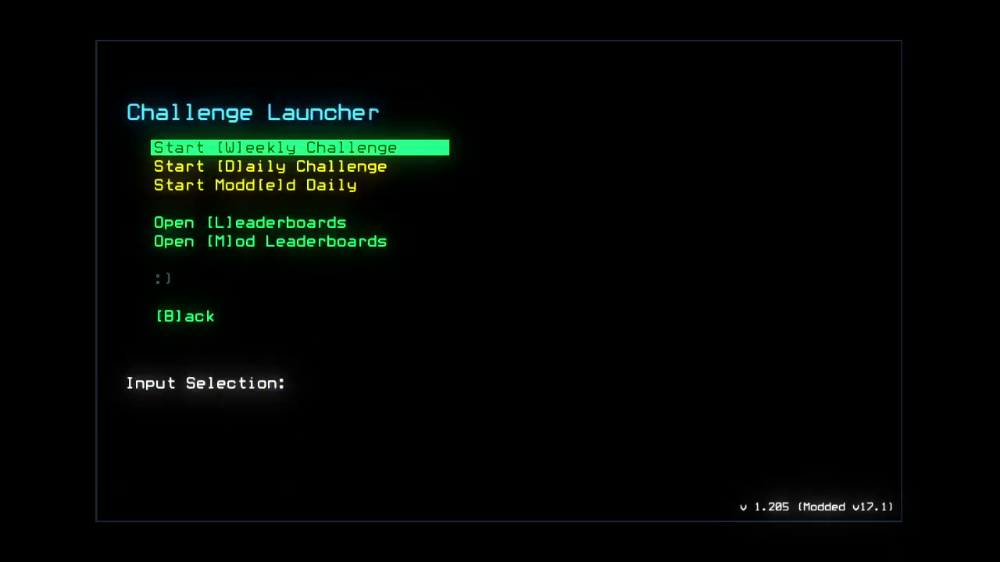
key(l)
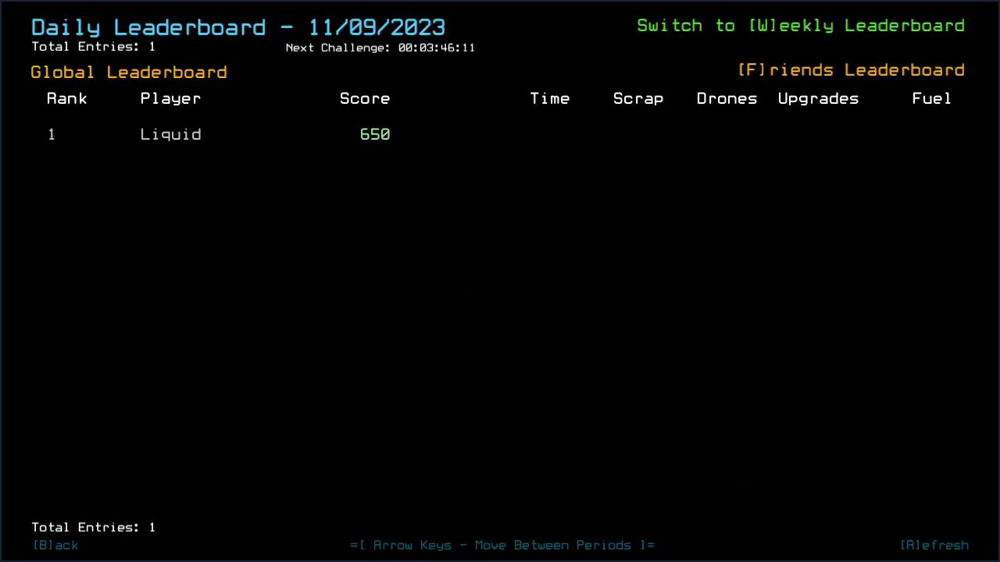
key(Left)
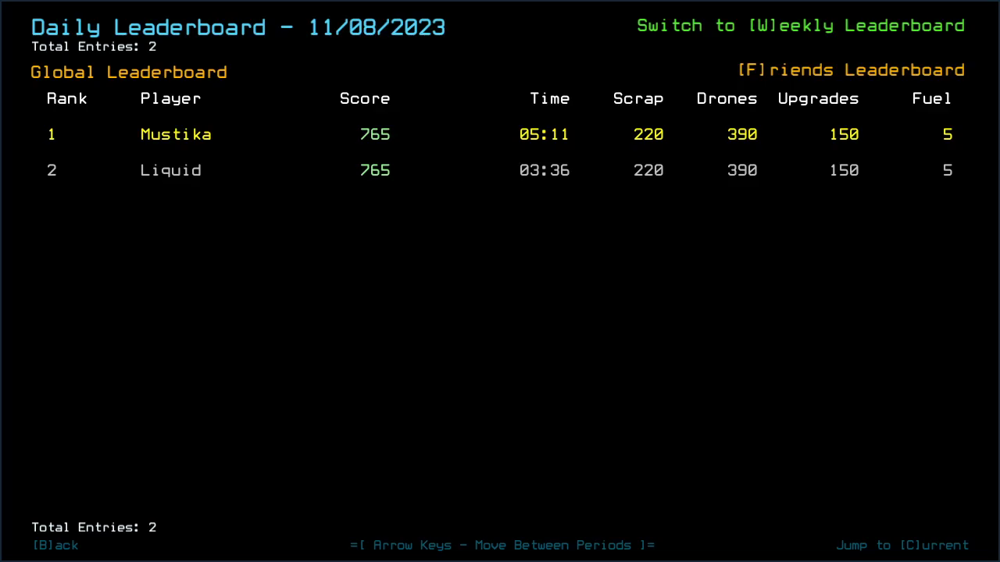
key(b)
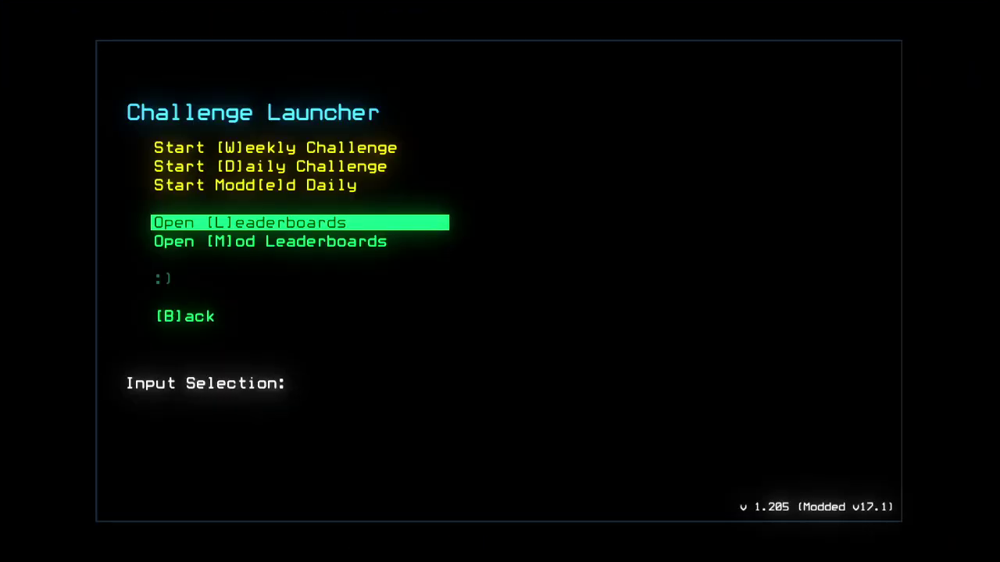
key(m)
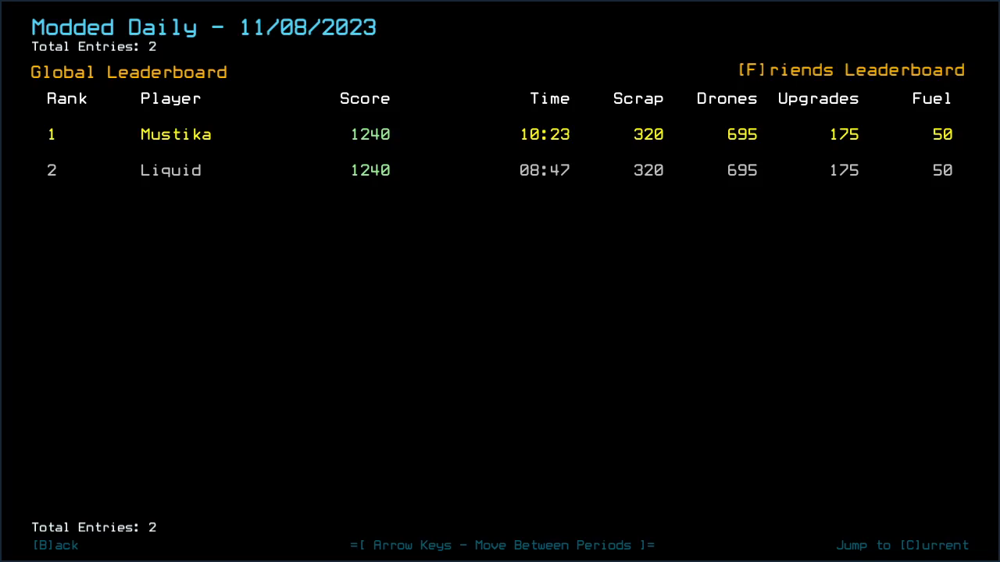
key(b)
Start the Daily Challenge and wait for drones Cliff, Matt and Brendan to dock.
key(d)
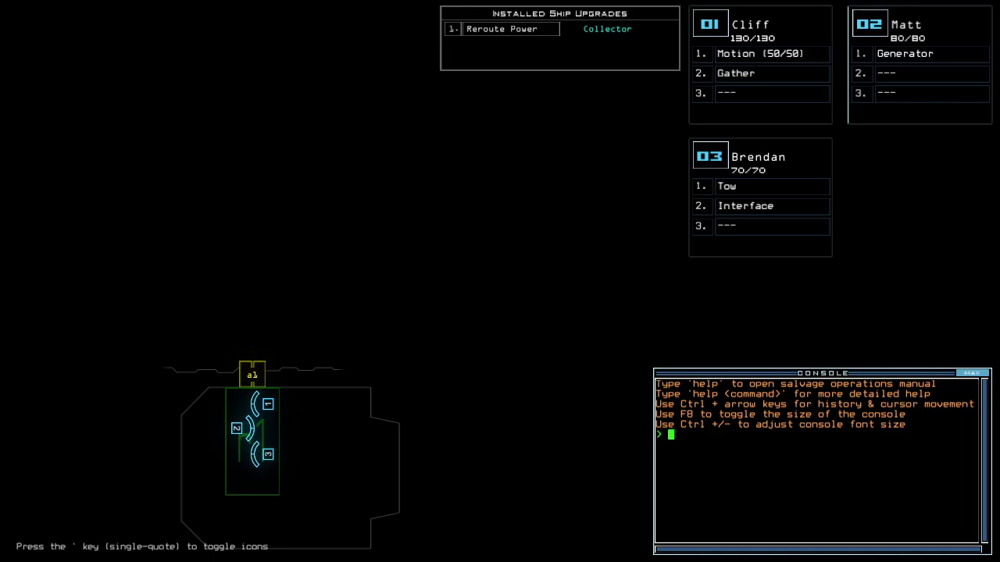
text(ready 3;set 2)
Run 'ready 3;set 2' to reshuffle upgrades, then cycle drone cameras and check aliases.
key(Return)
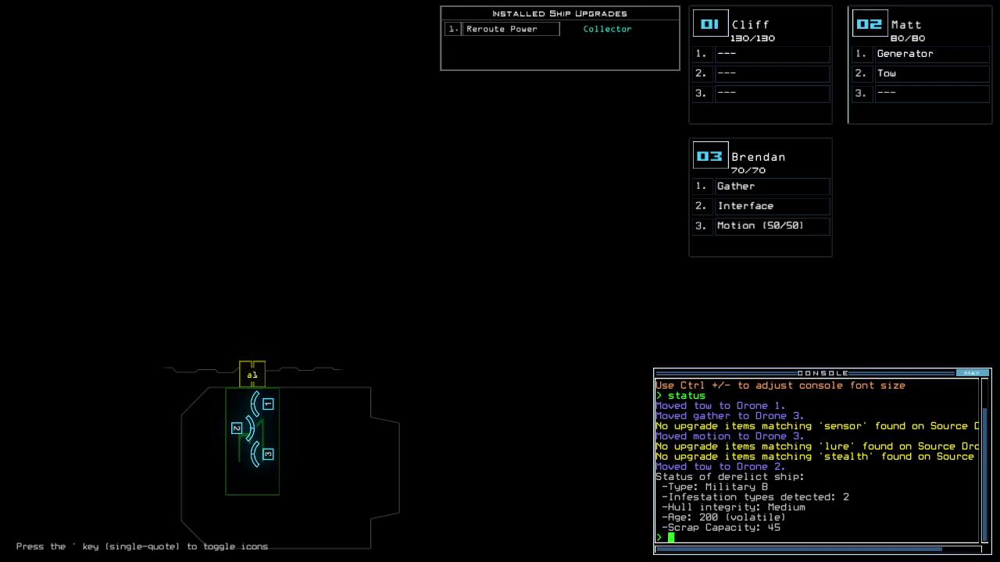
key(space)
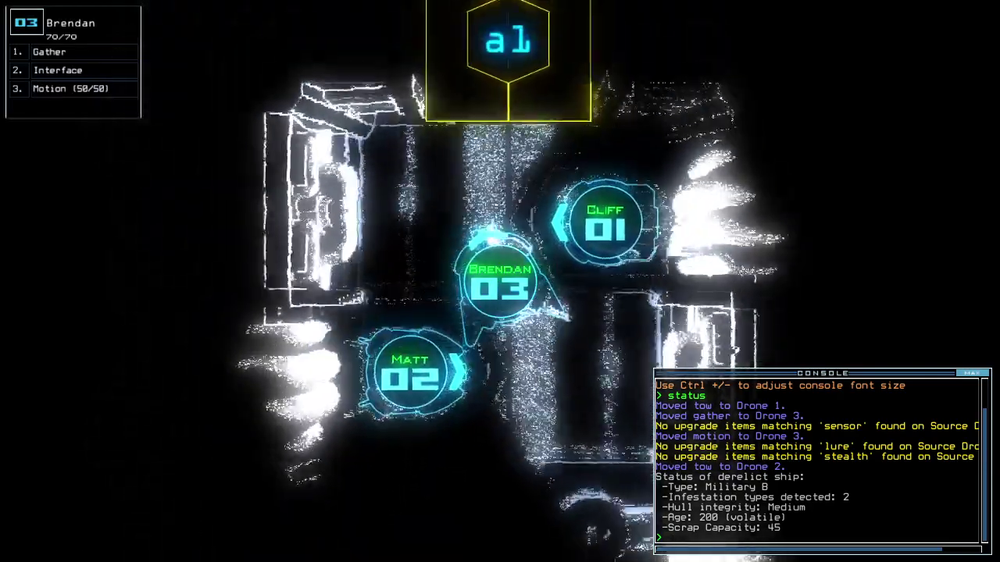
key(2)
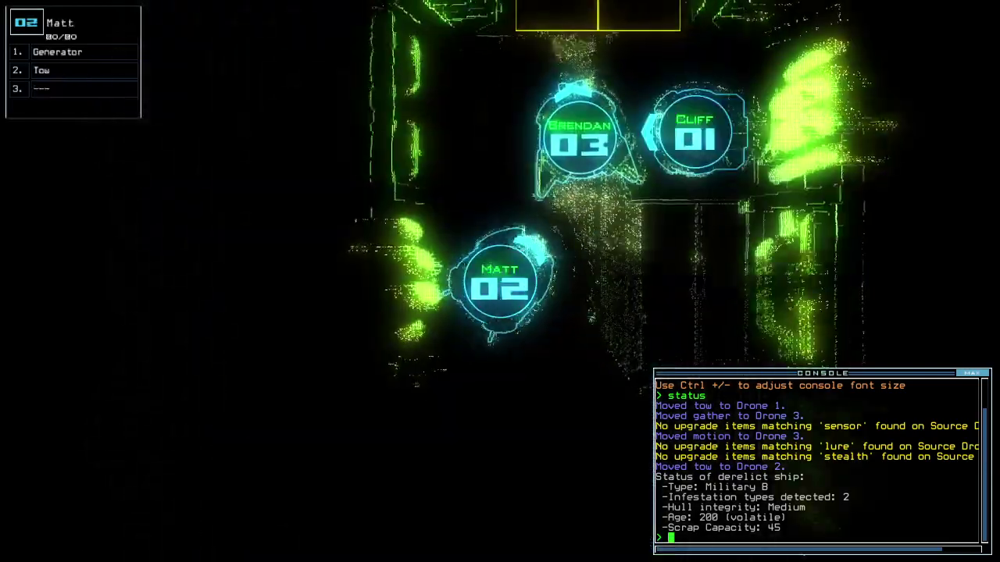
text(13)
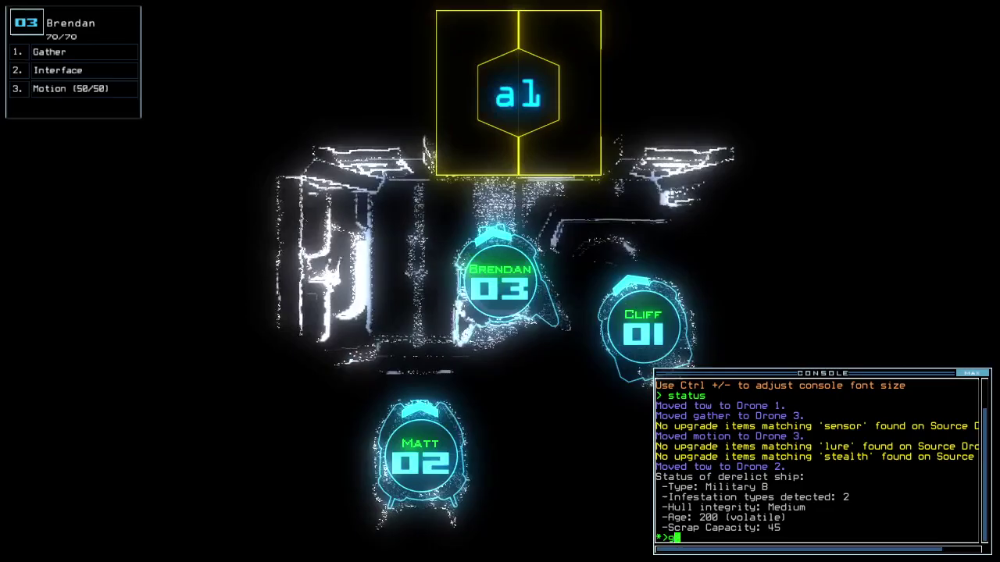
text(alias)
key(Return)
key(Escape)
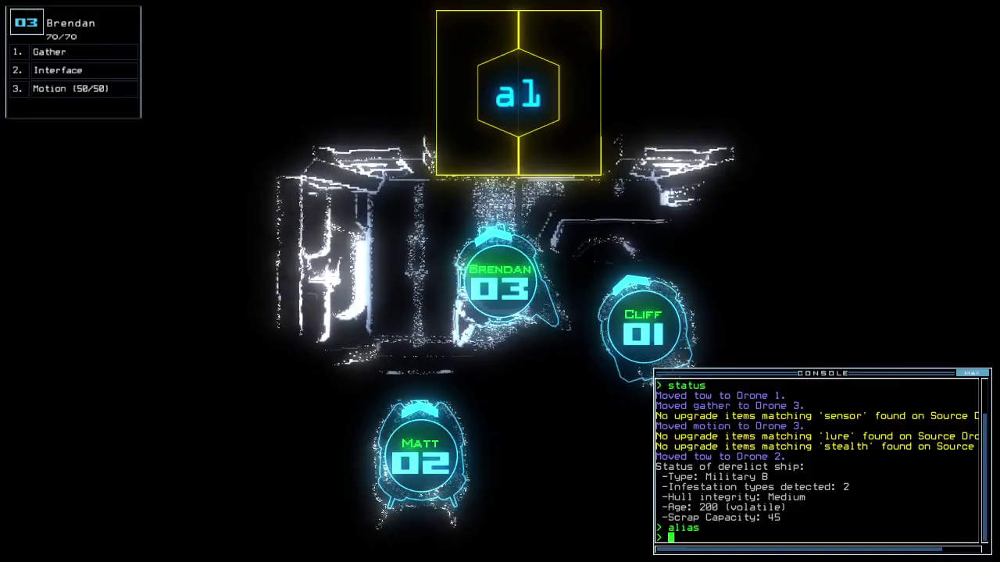
text(go)
Start the mission, gather scrap twice, and power room r3 with generator 2.
key(Return)
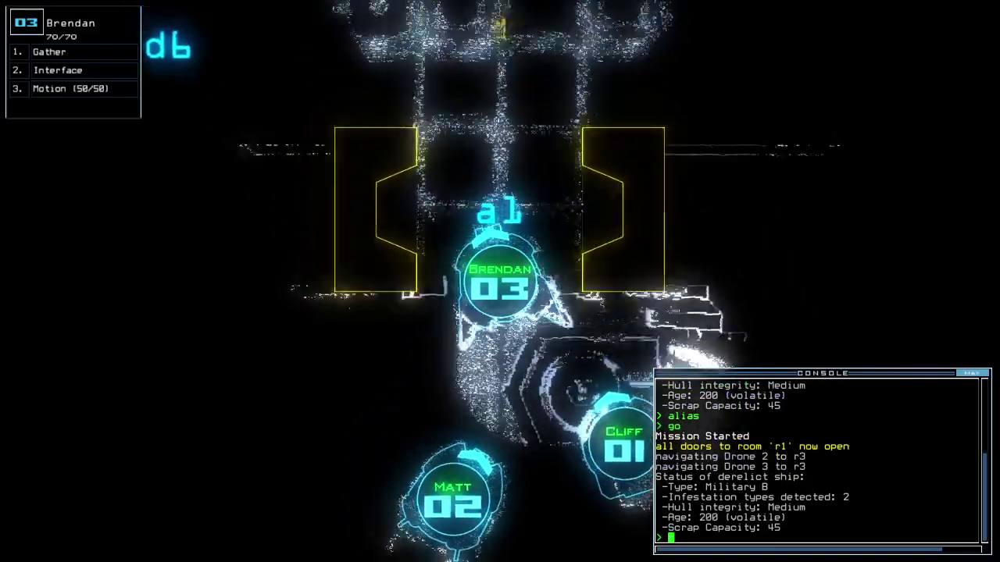
text(g)
key(Return)
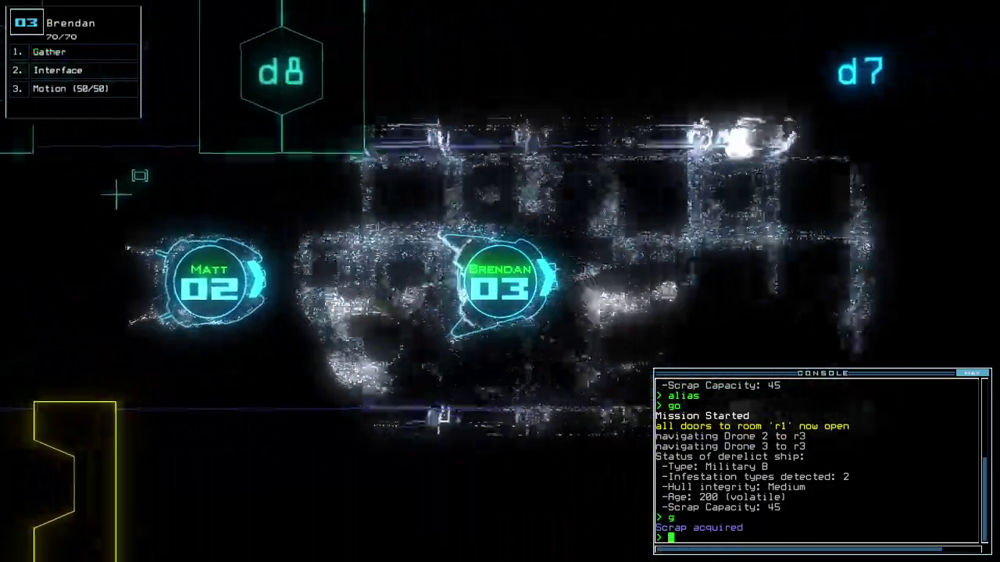
text(g)
key(Return)
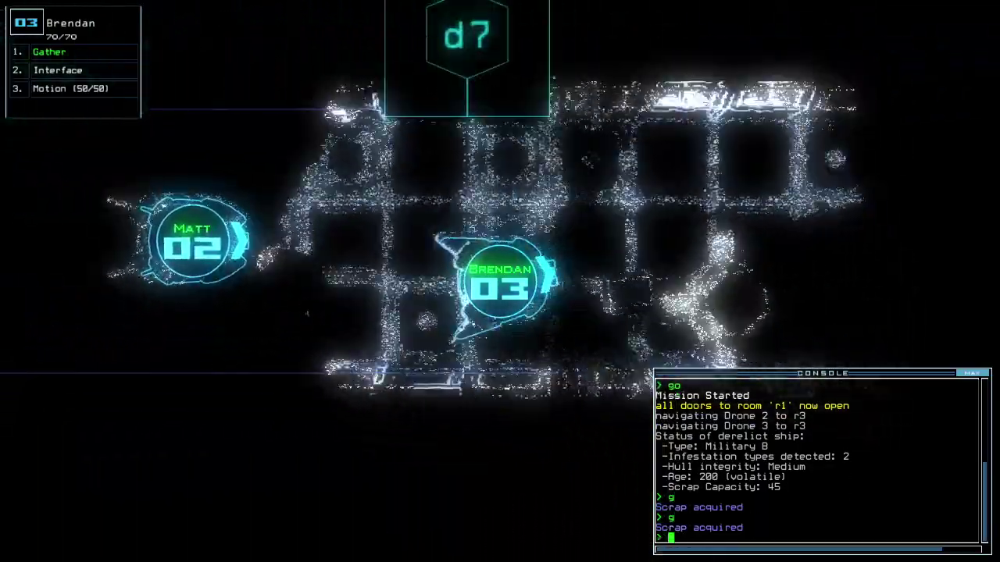
text(generator 2)
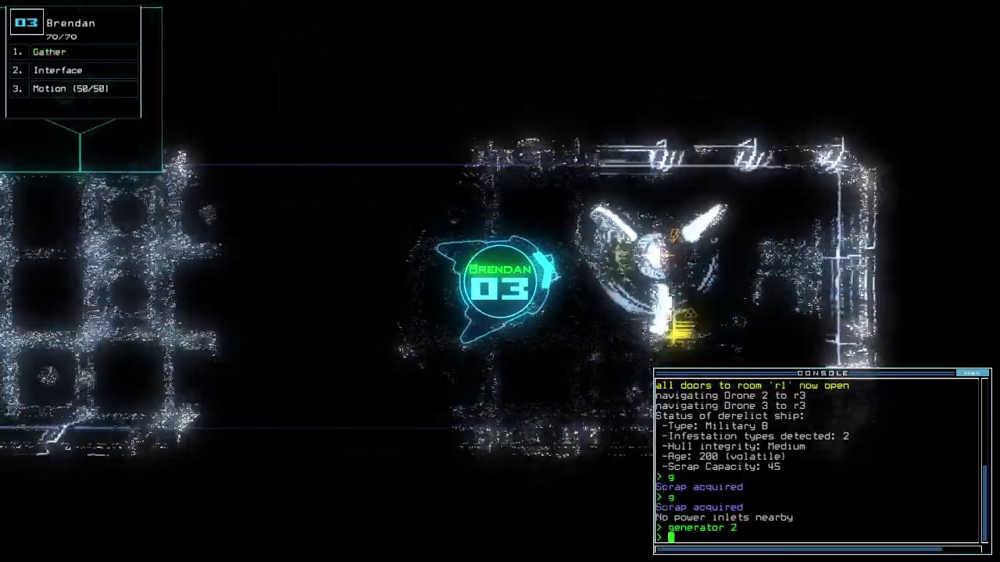
key(Return)
text(g)
key(Return)
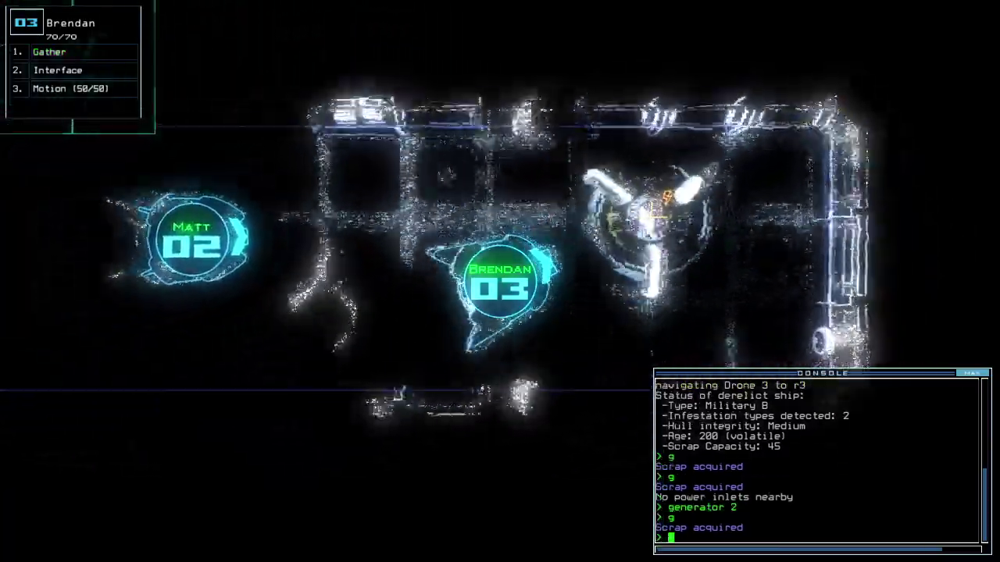
Motion-scan r6 and r2, toggle door d7 twice, and trigger defenses to kill one enemy.
key(space)
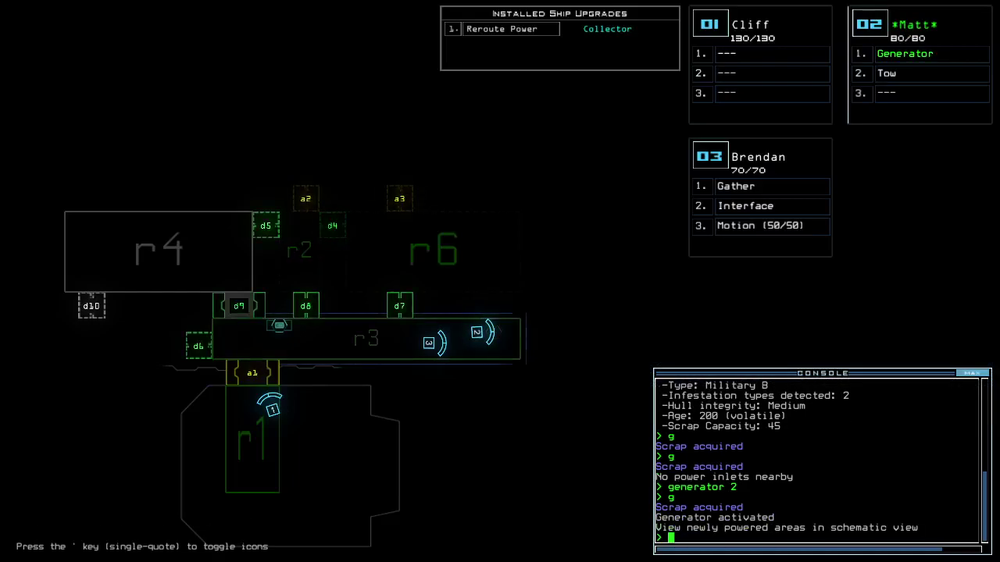
text(motion)
key(Return)
key(space)
text(d7)
key(Return)
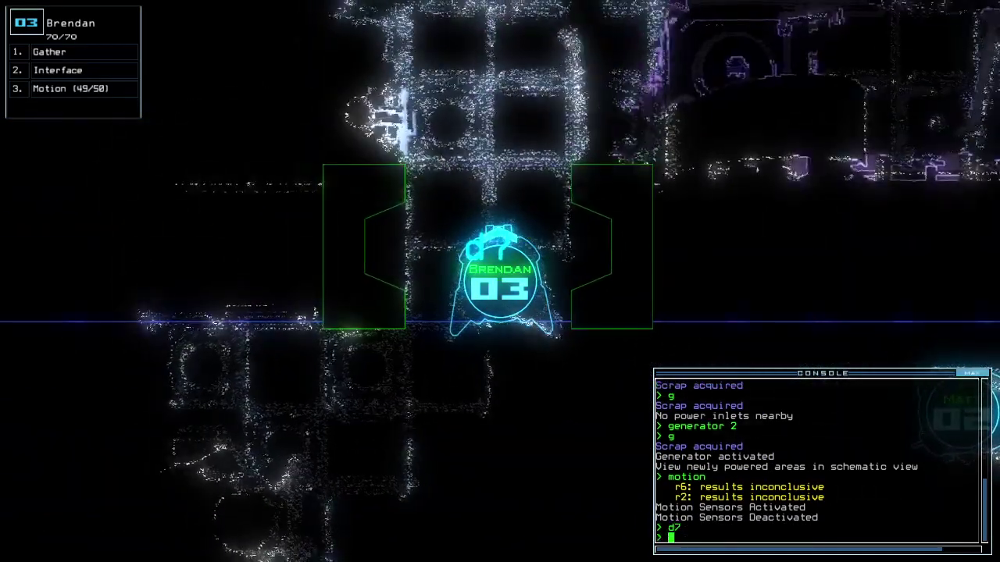
text(d7)
key(Return)
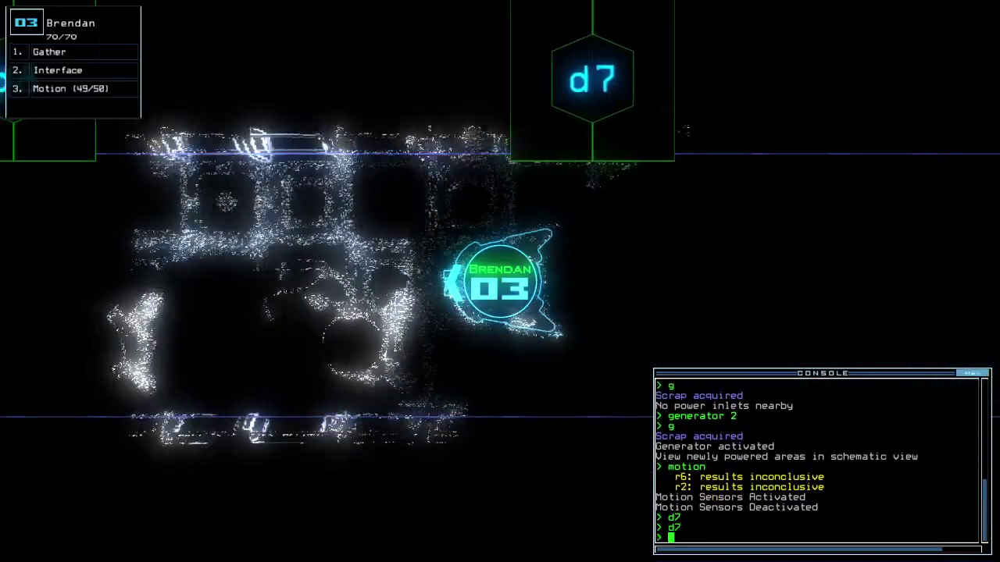
text(dot)
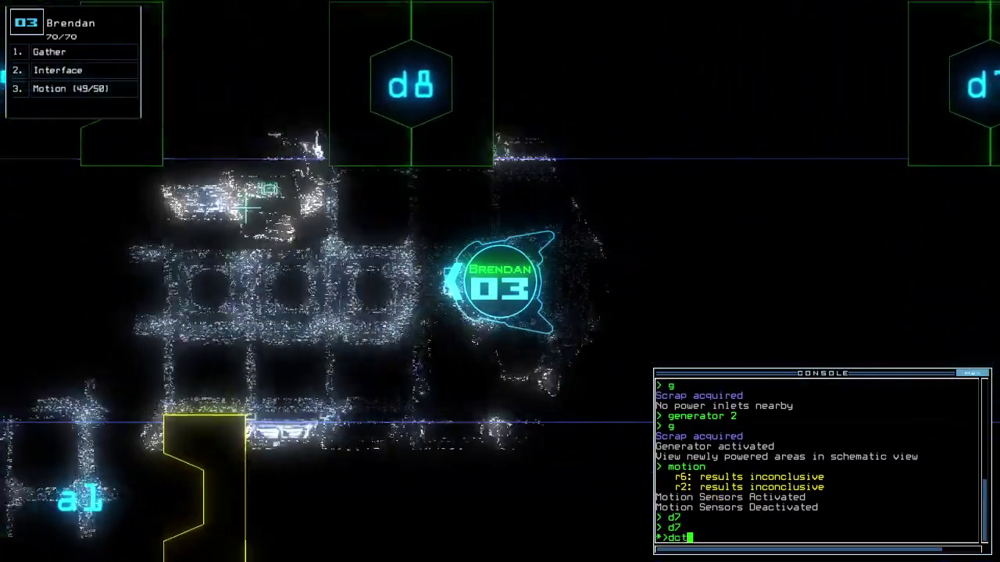
key(Return)
text(df)
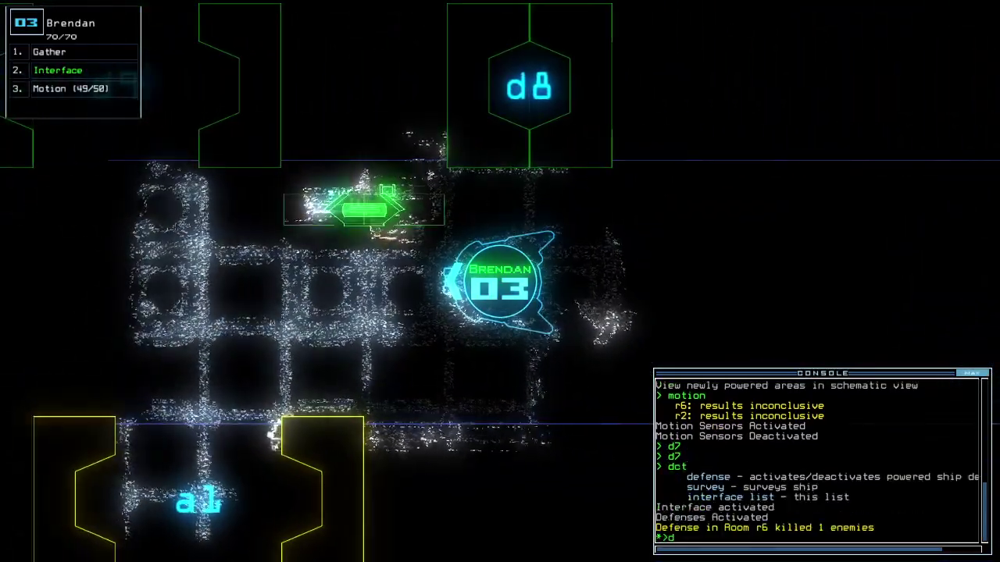
Open door d4 and cycle r6's defenses on and off, bringing kills to 20.
key(Return)
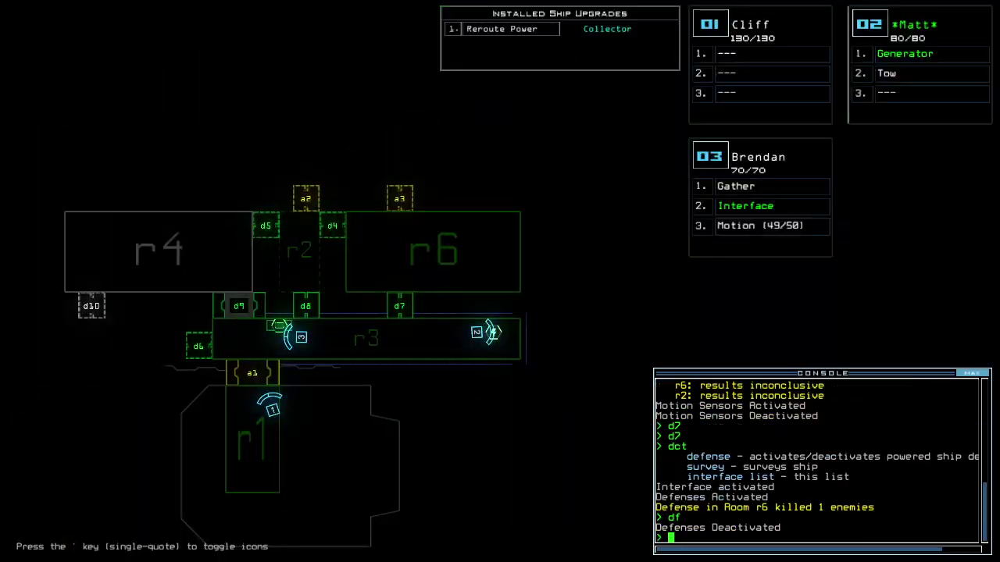
text(rv)
key(Return)
text(d4)
key(Return)
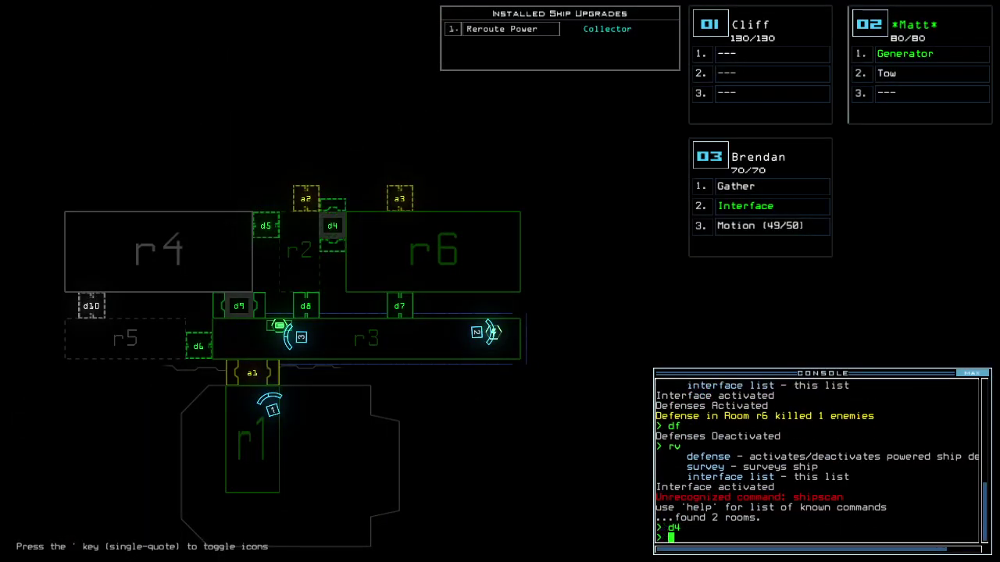
key(space)
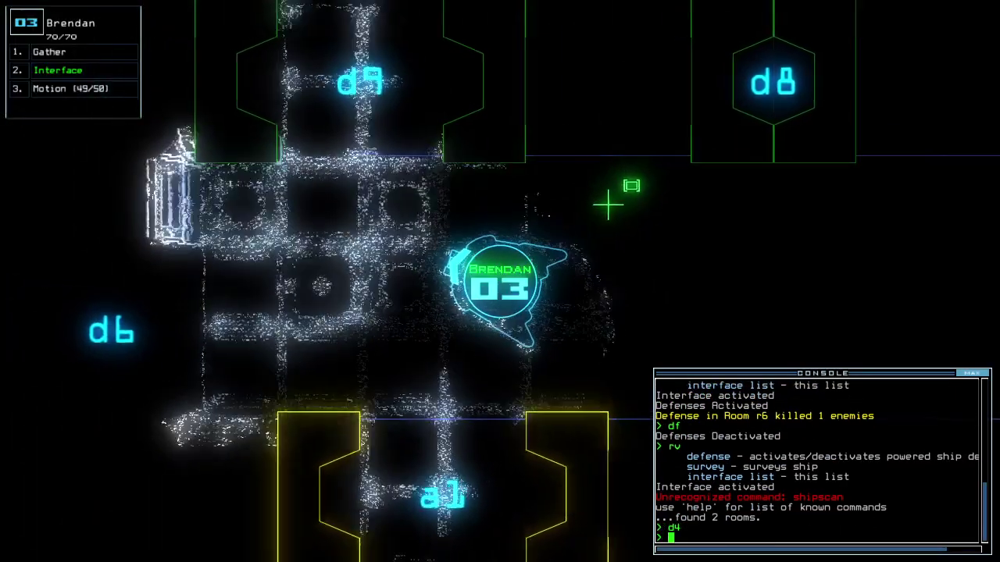
key(Escape)
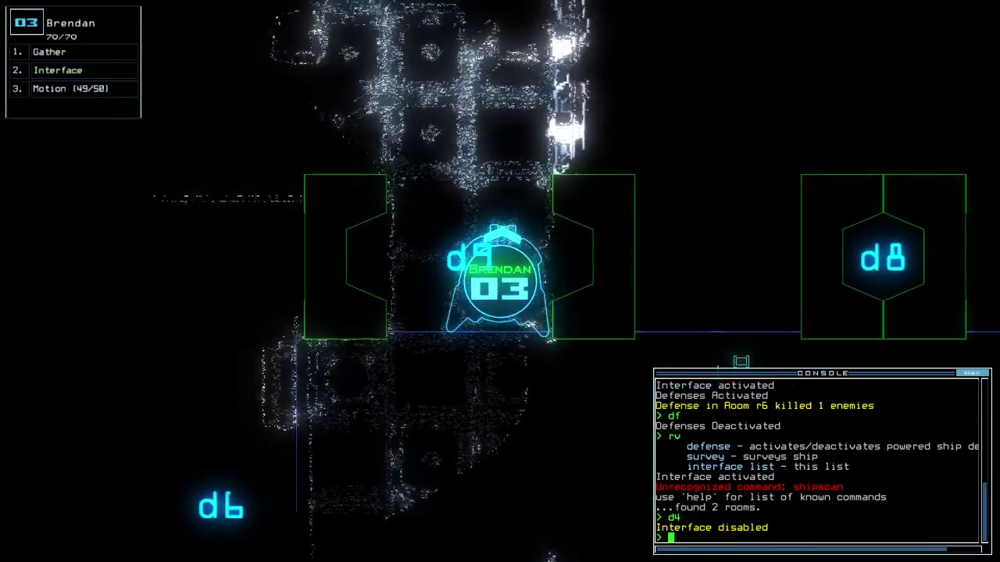
text(dct)
key(Return)
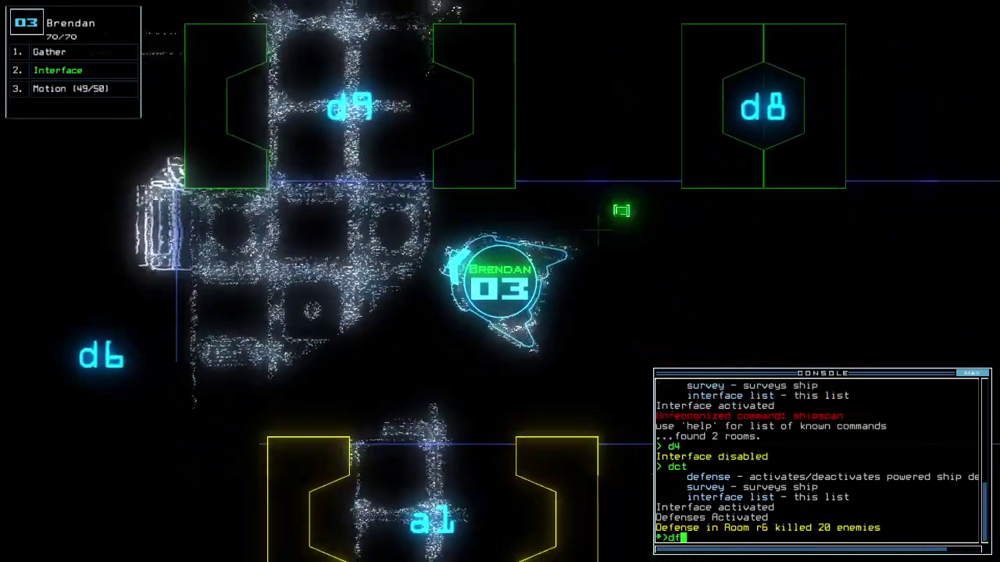
text(df)
key(Return)
text(cccc)
Close surrounding doors, gather more scrap, and route the drone through d9 toward d6.
key(Return)
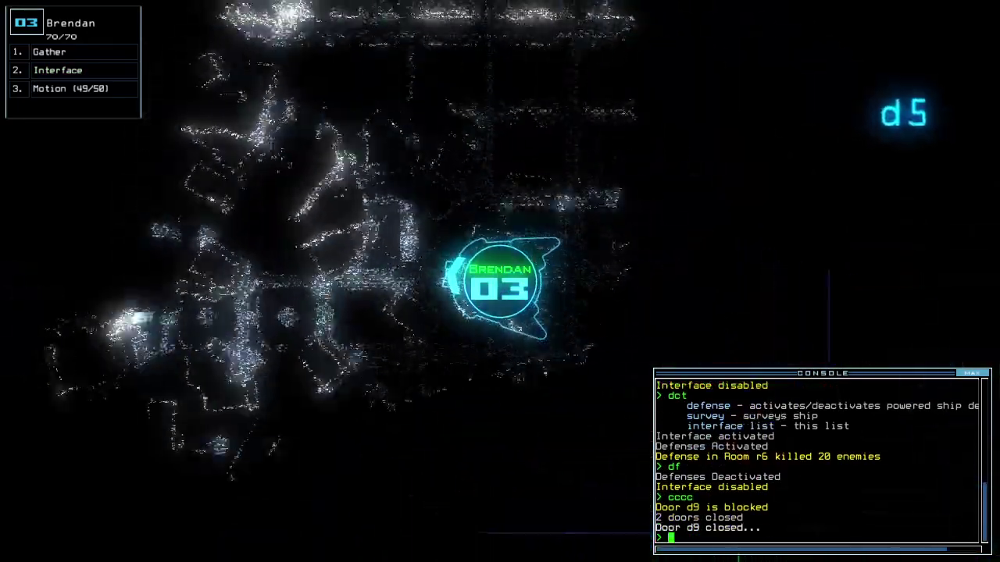
text(rv)
key(Return)
text(shipscan)
key(Return)
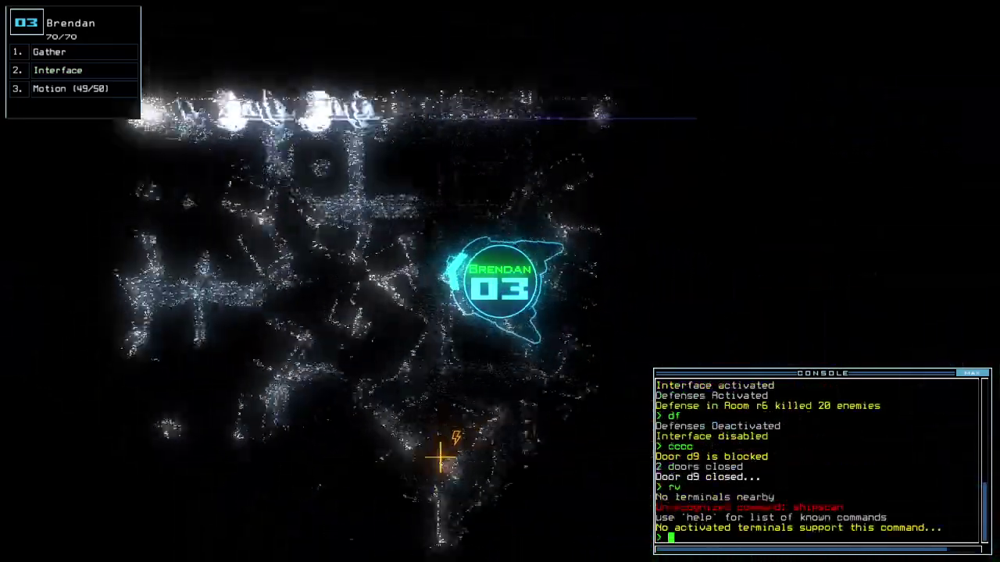
text(g)
key(Return)
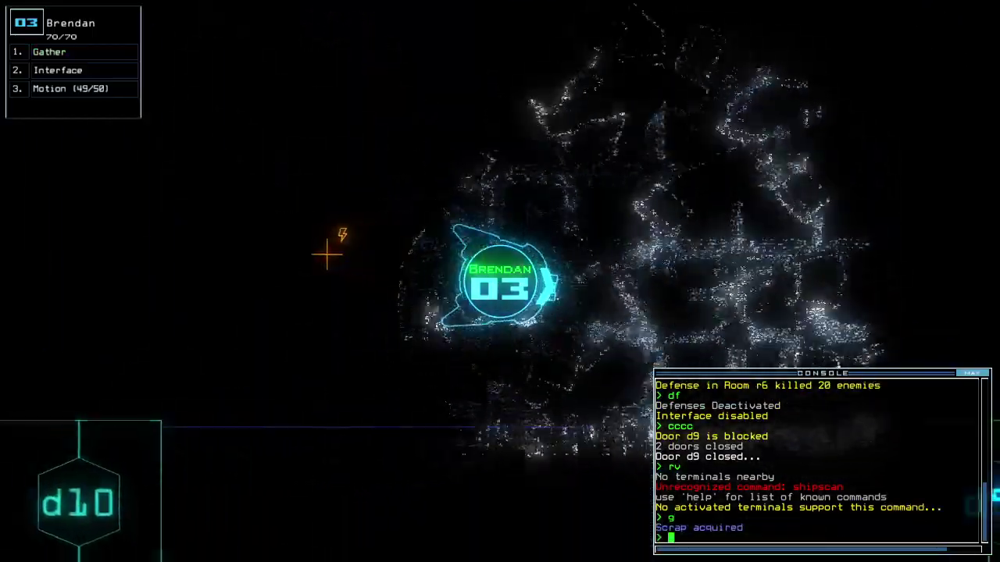
text(d9)
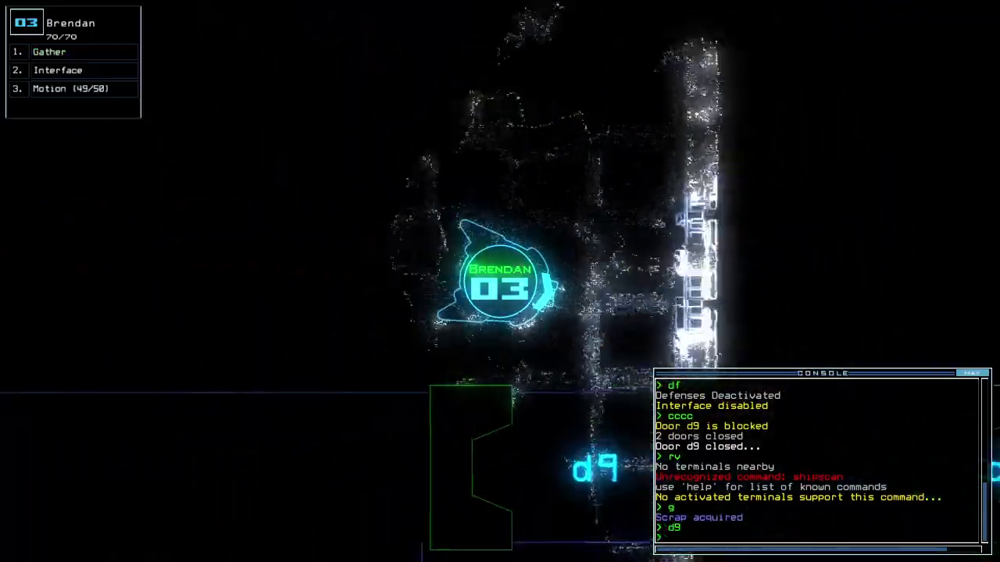
key(Return)
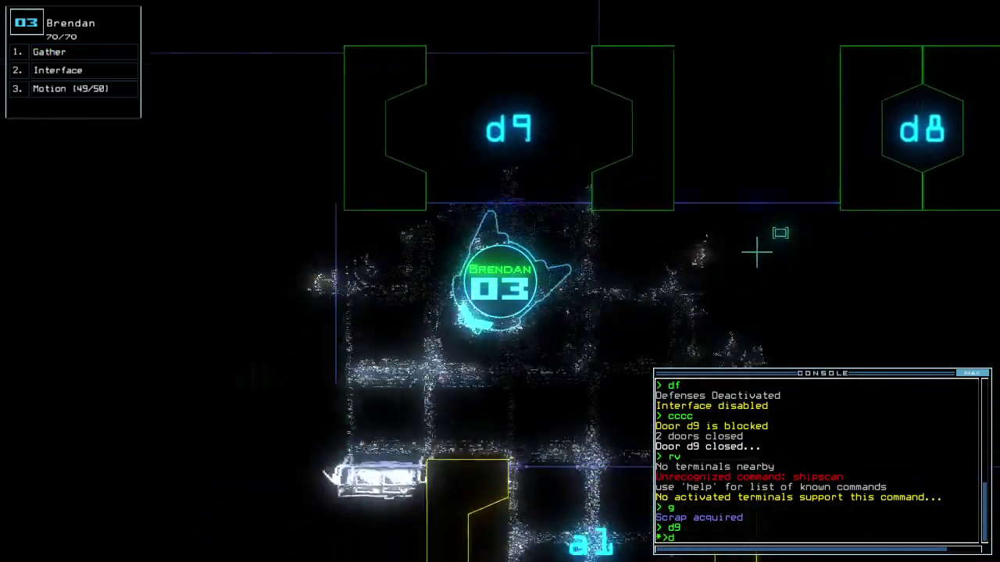
text(d6)
key(Return)
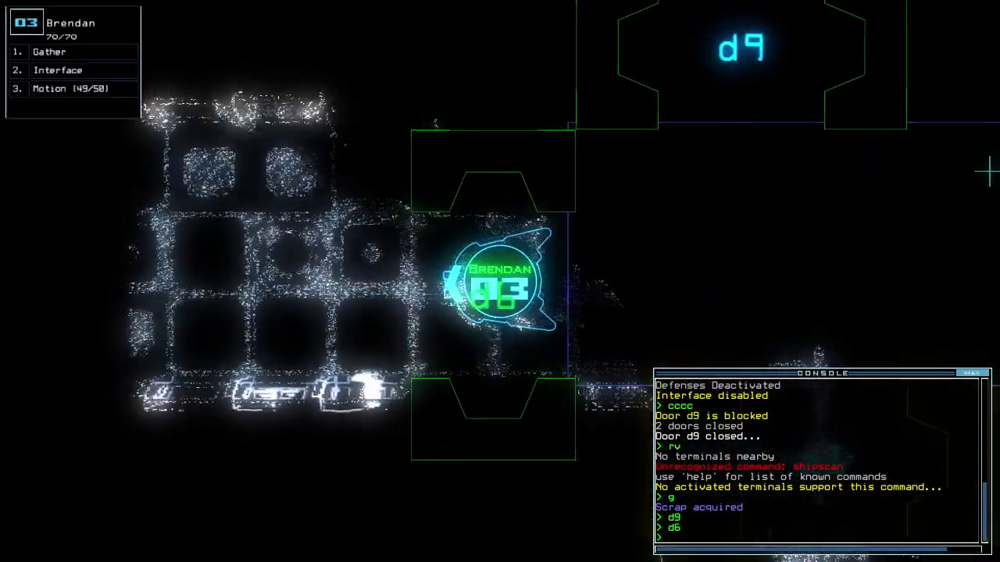
text(status)
Check status and elapsed time, give drone 03 the tow module, and route via d8 and d4.
key(Return)
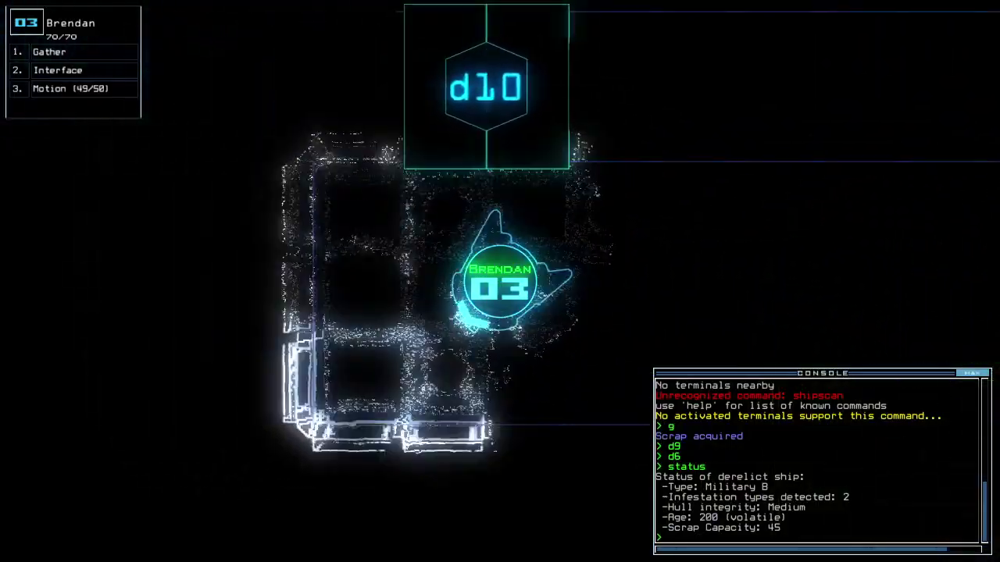
text(te)
key(Return)
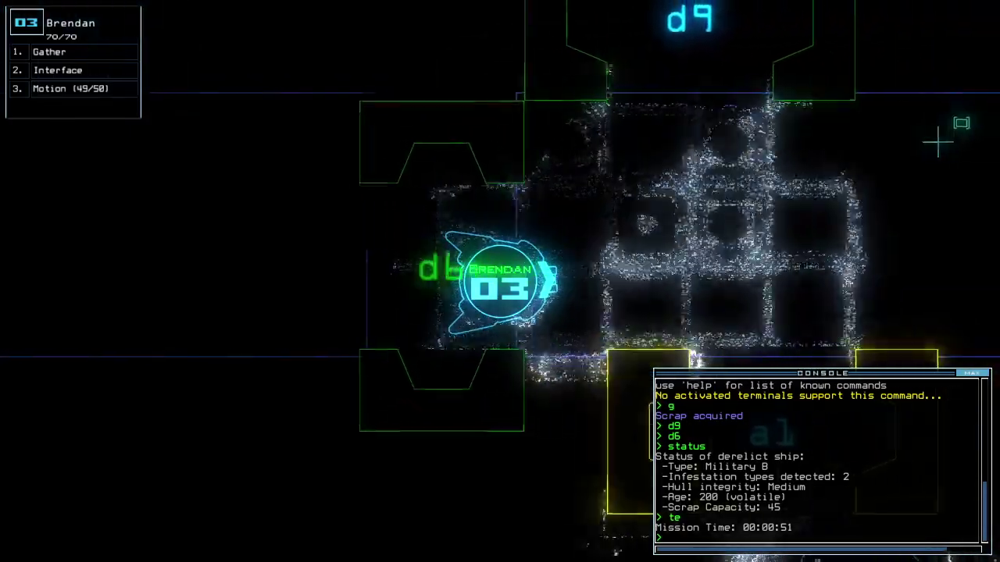
text(swap in to)
key(Return)
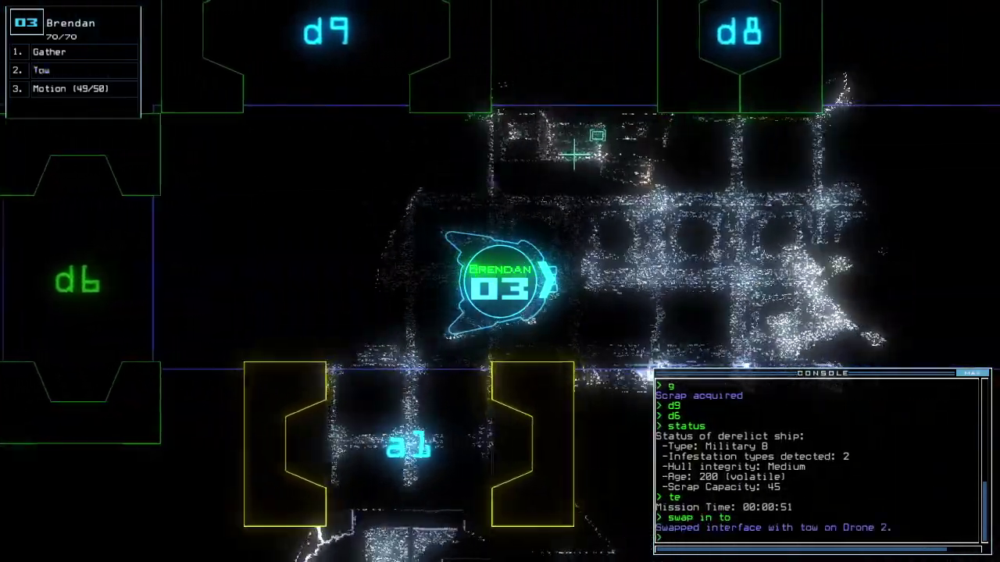
text(d8)
key(Return)
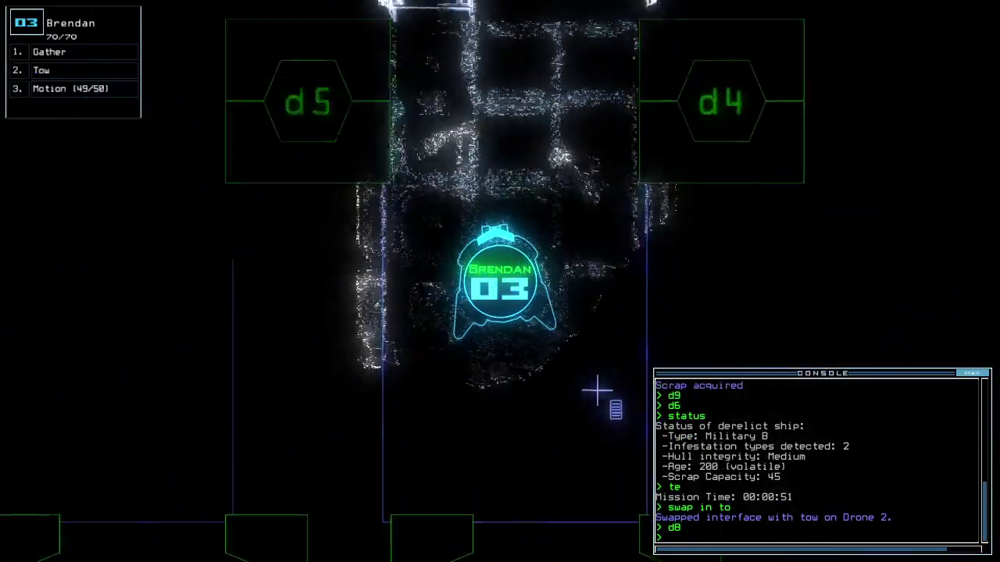
text(d4)
key(Return)
text(generator 2)
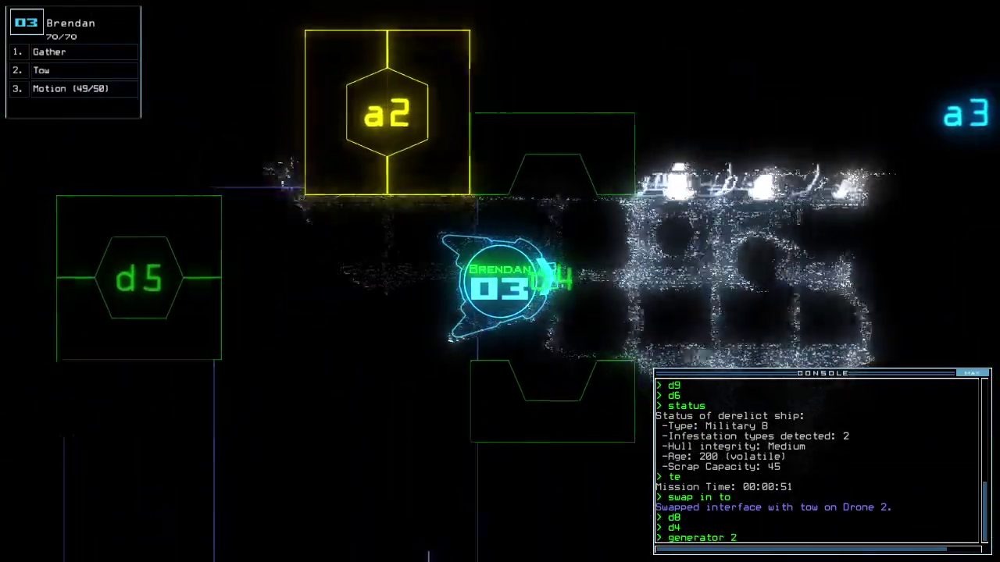
Shut down generator 2, send Drone 2 back to r1, and gather scrap and a jump cell.
key(Return)
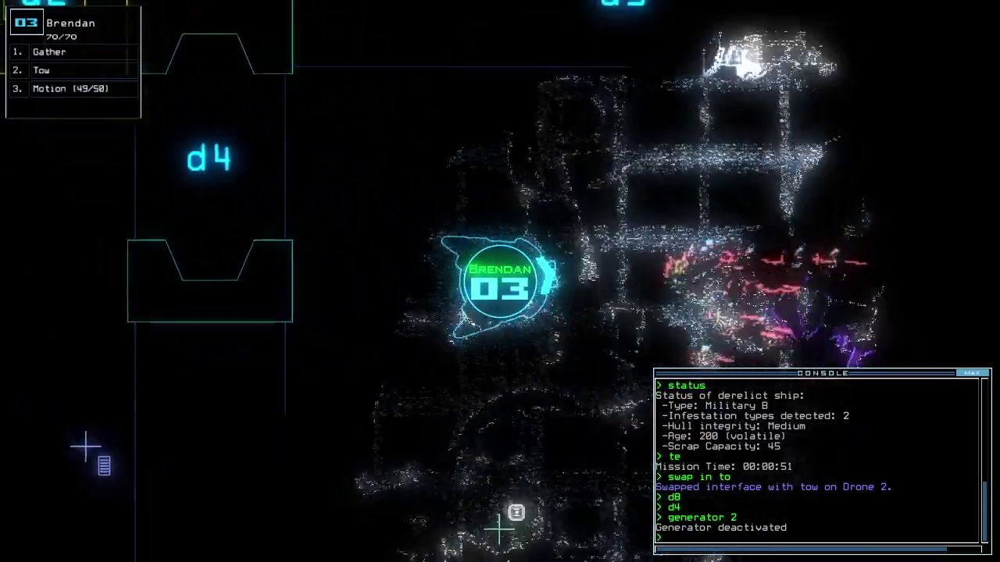
text(back 2)
key(Return)
text(g)
key(Return)
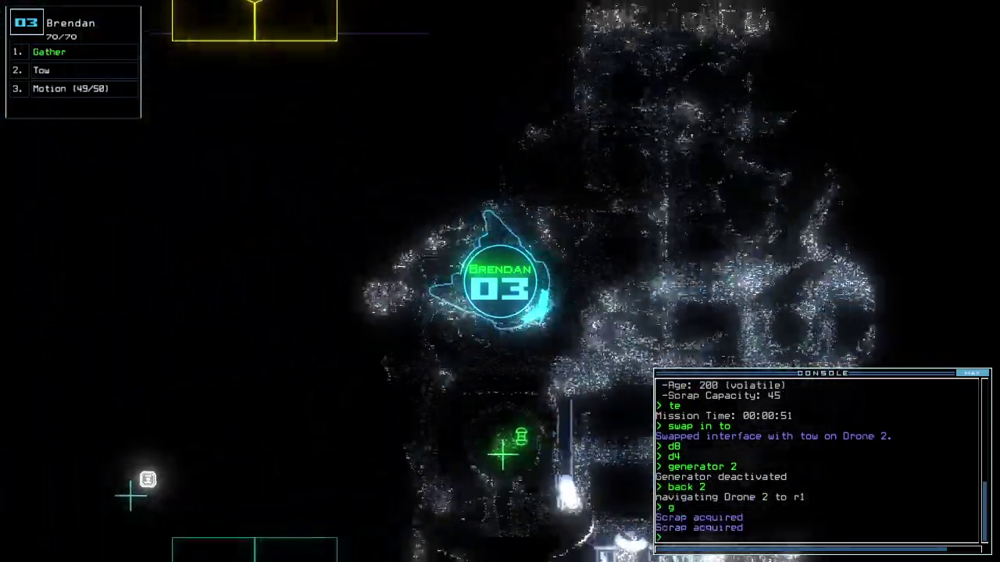
text(g)
key(Return)
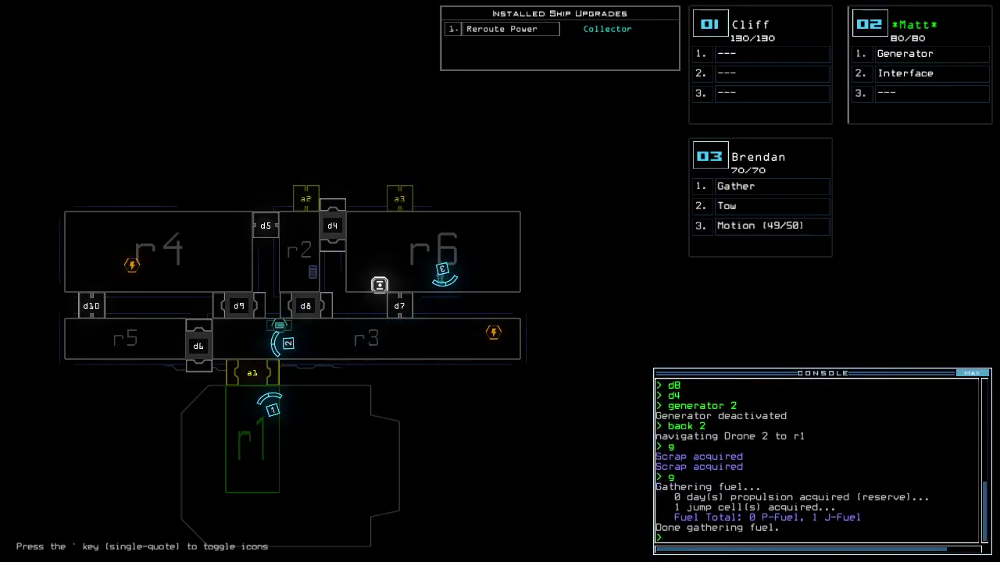
Redock the ship at airlock a3 and open all doors to room r1.
key(3)
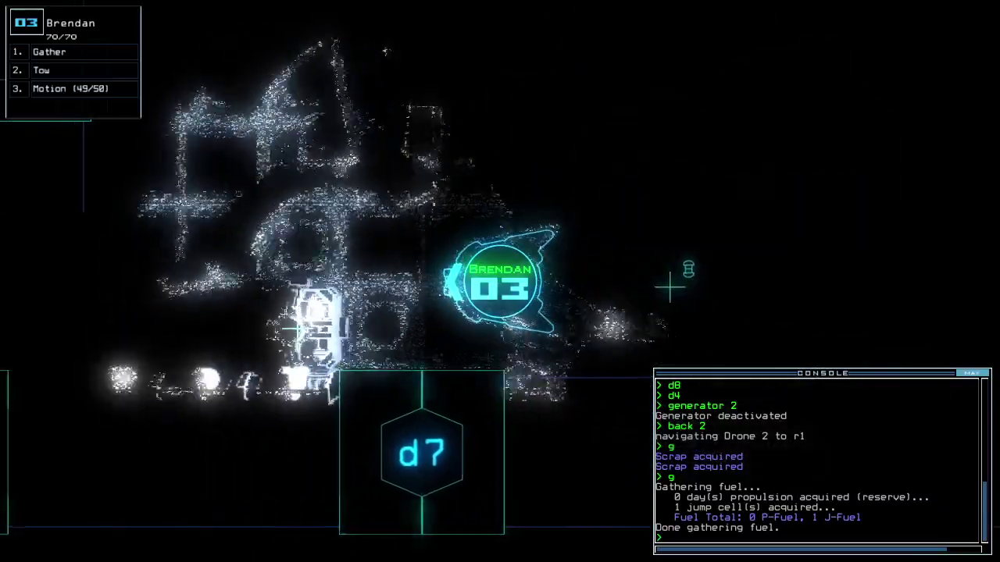
text(dd a3)
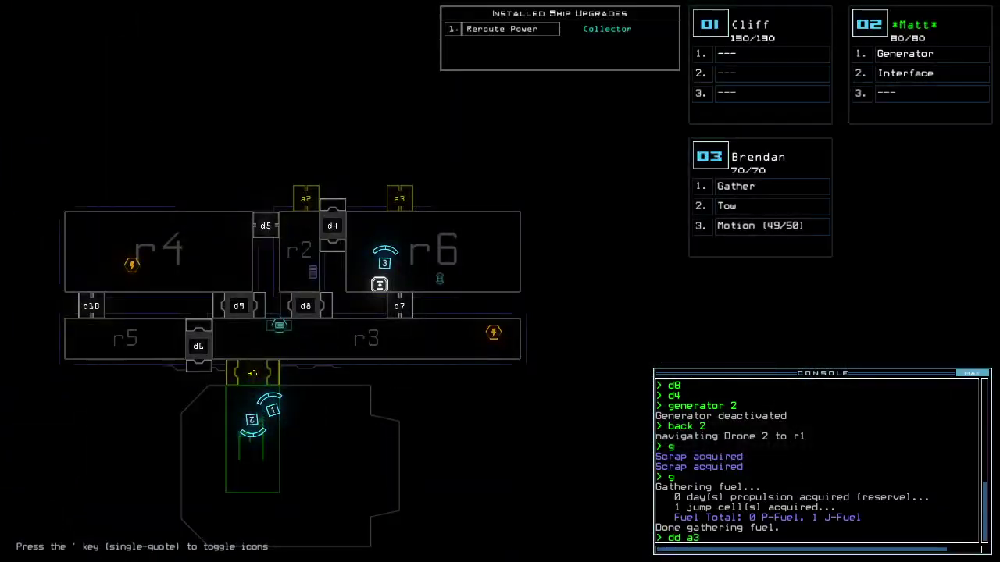
key(Return)
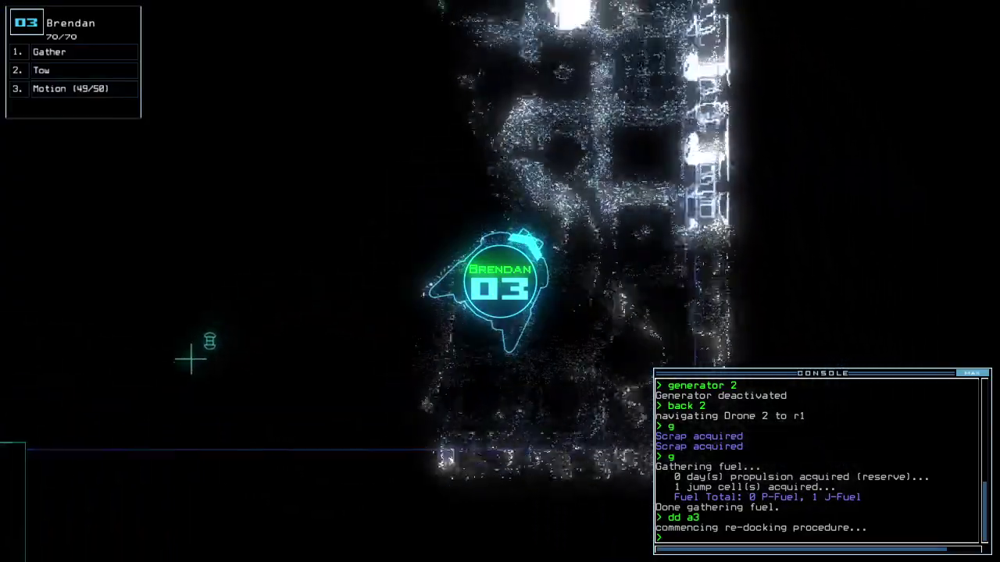
text(arr)
key(Return)
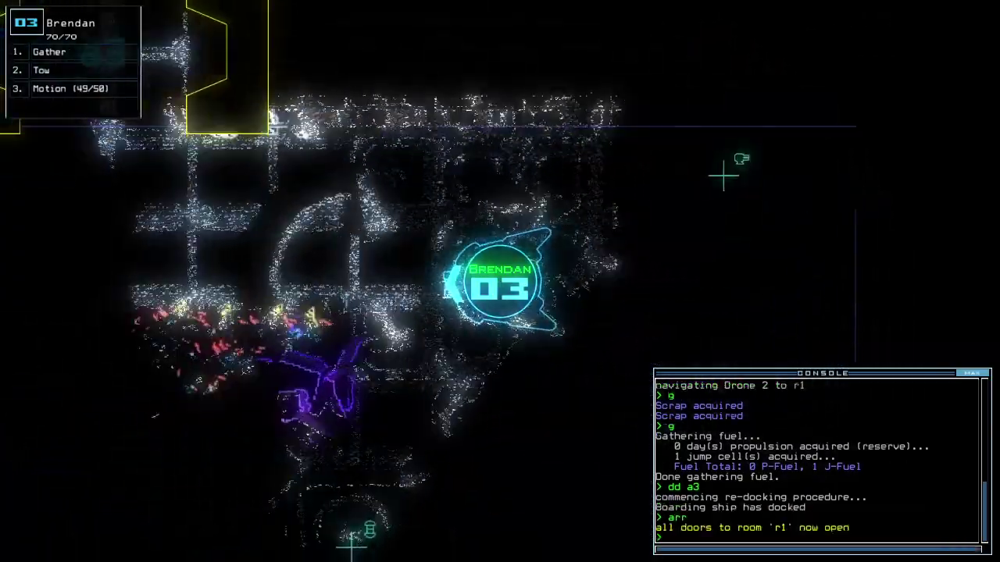
text(dd a1;dd a)
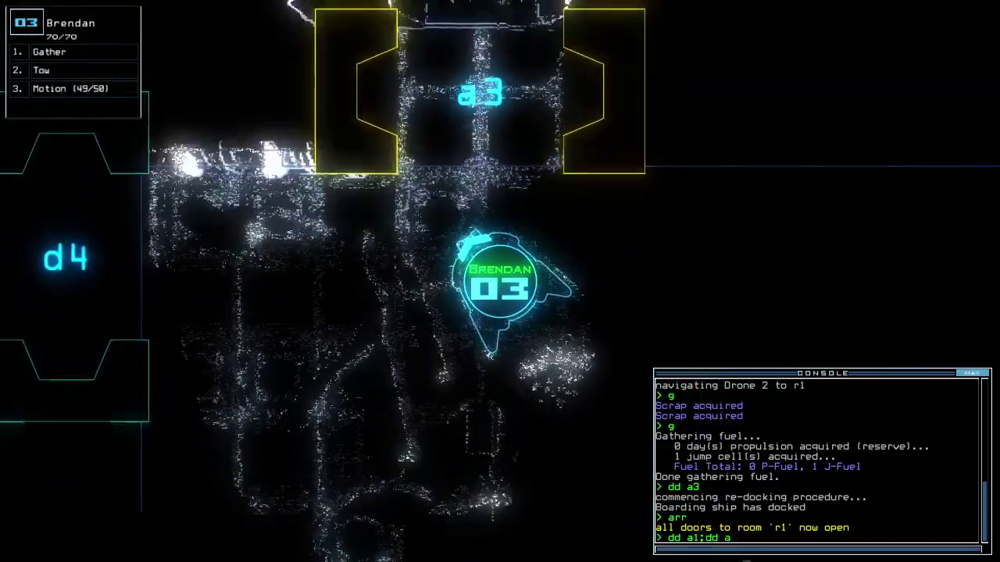
text(1)
Redock at airlock a1 to vent room r6, then leave for 690 points.
key(Return)
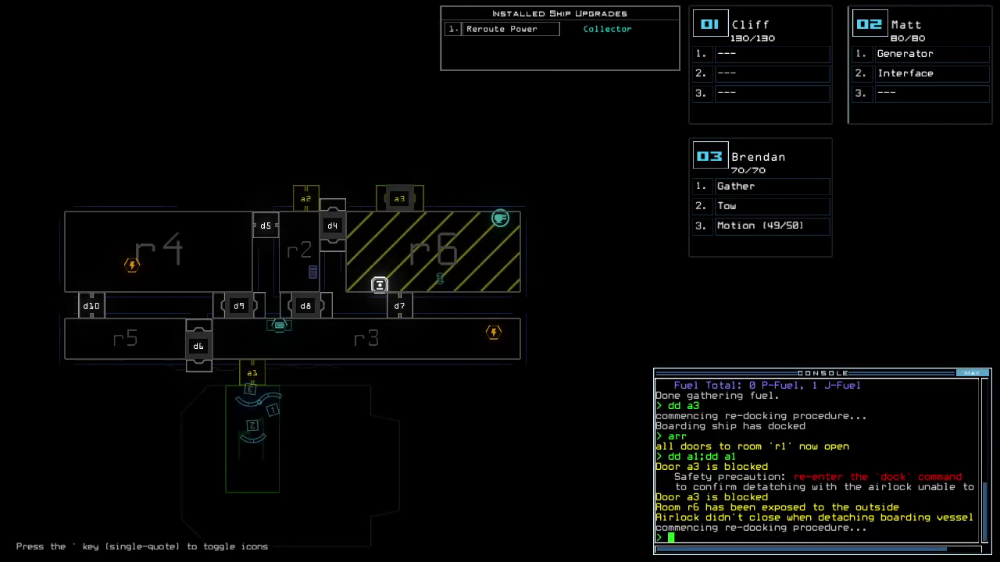
key(space)
text(ou)
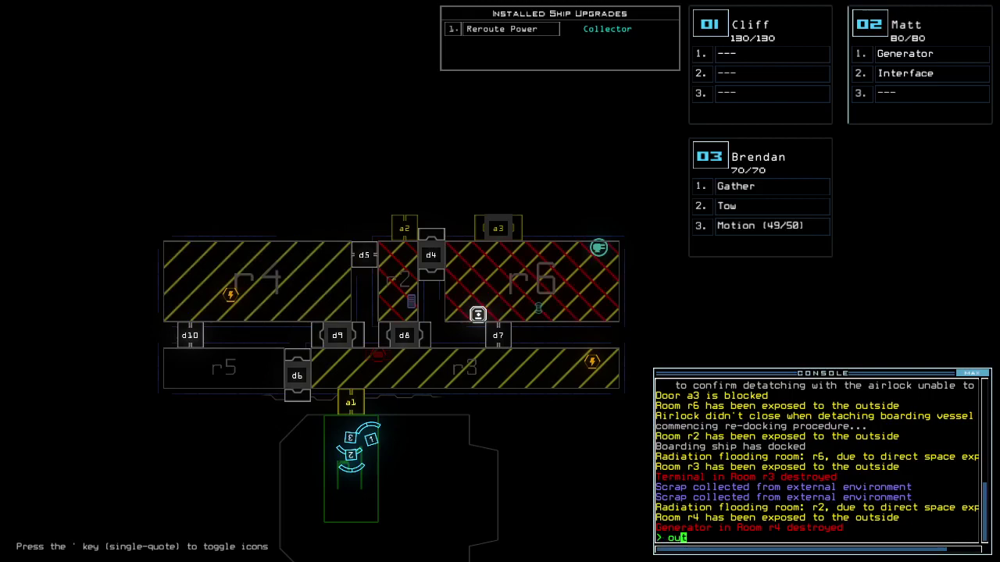
text(t)
key(Return)
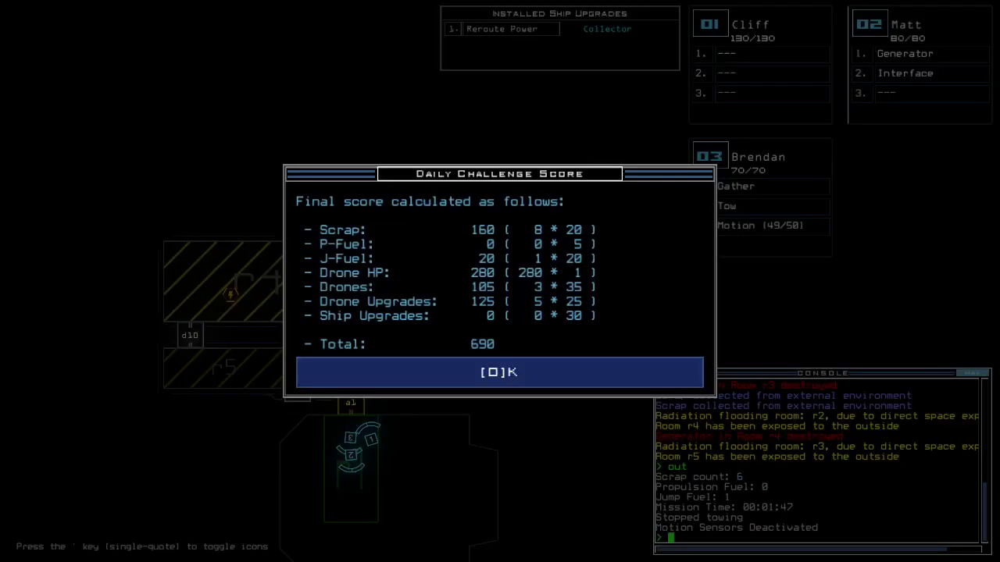
Dismiss the 690 score, see it ranked first on the daily leaderboard, and go back.
key(o)
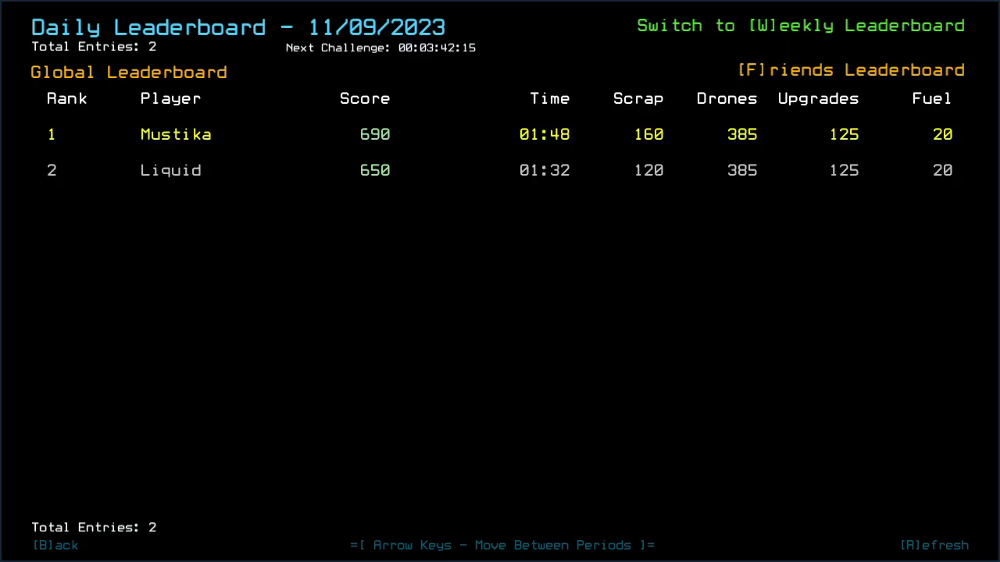
key(b)
text(swap 3)
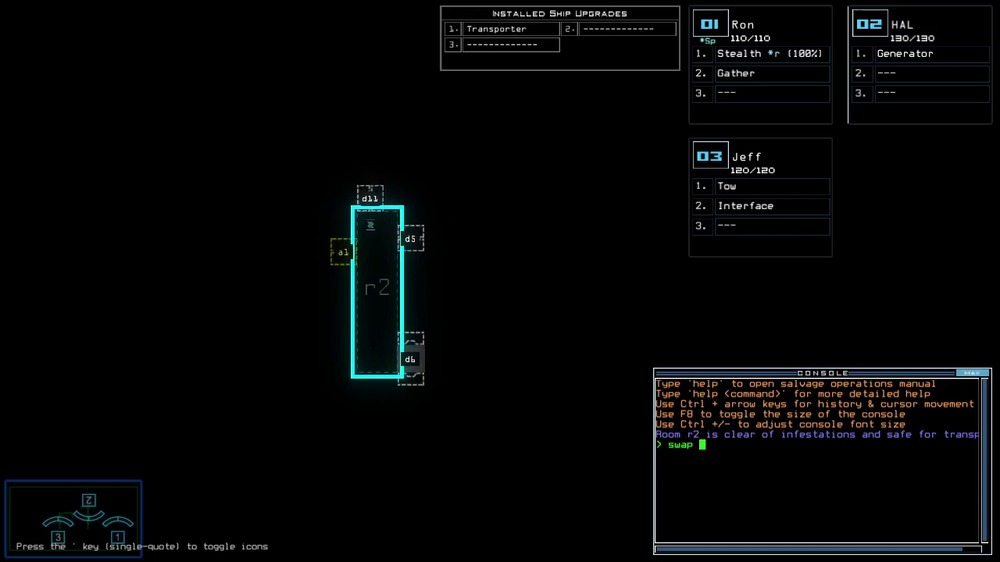
text(in)
Move the interface module to drone 01 and tow to drone 02, then check aliases.
key(Return)
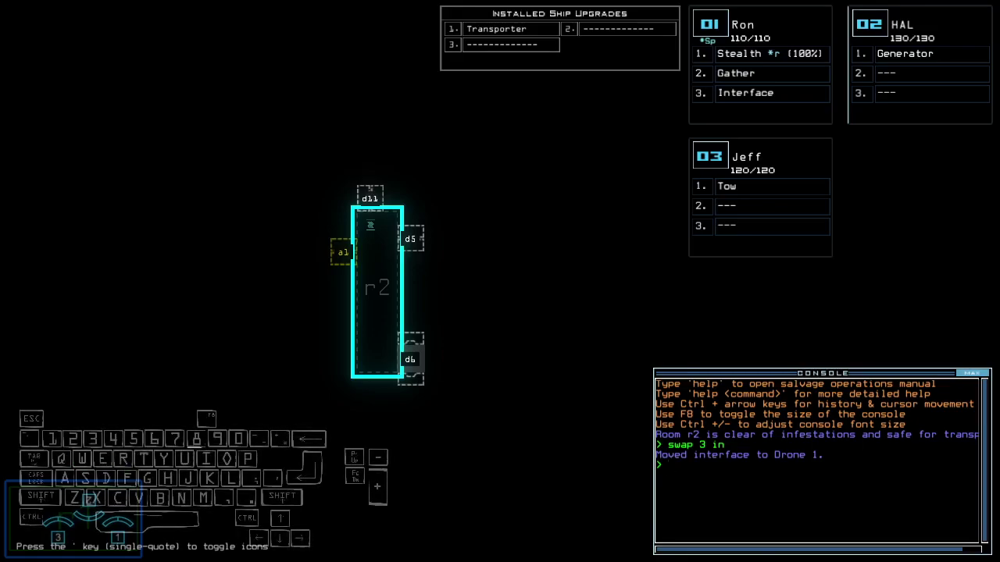
text(2)
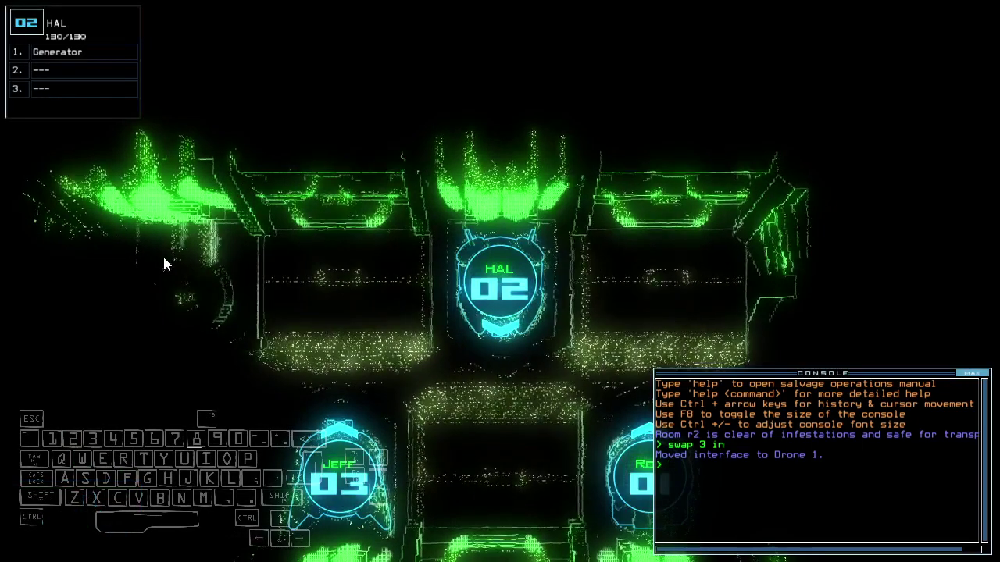
text(swap to)
key(Return)
text(1)
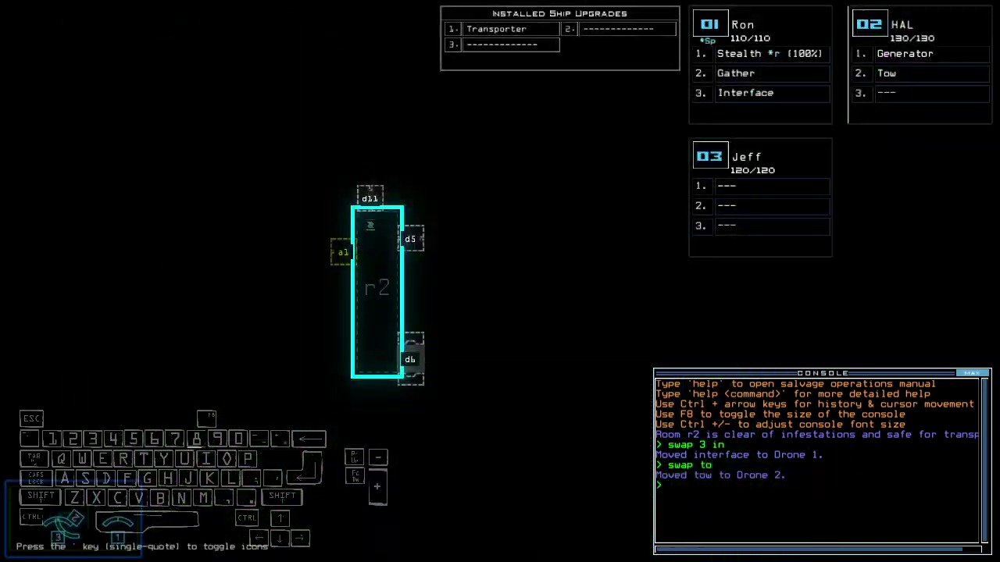
text(alias)
key(Return)
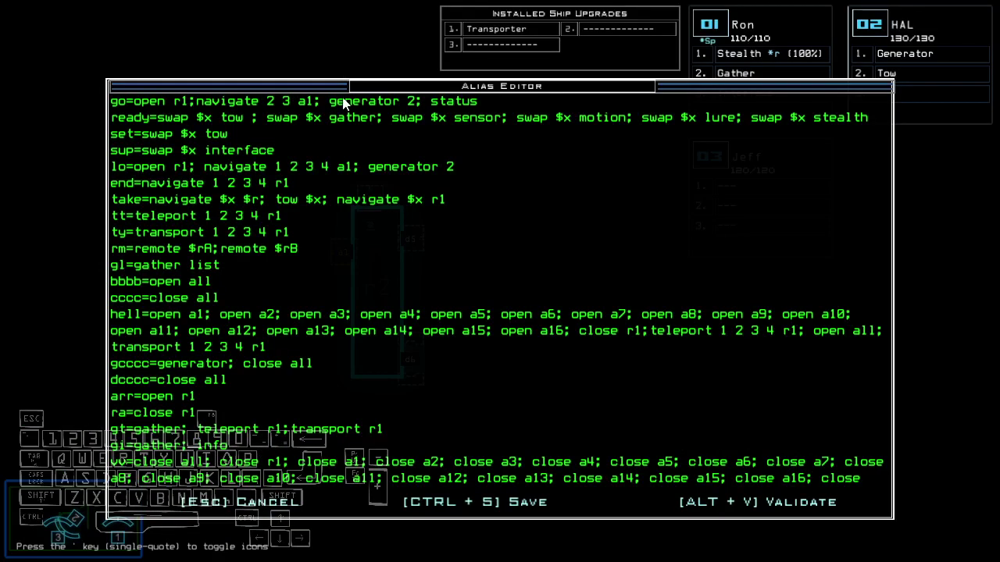
key(Escape)
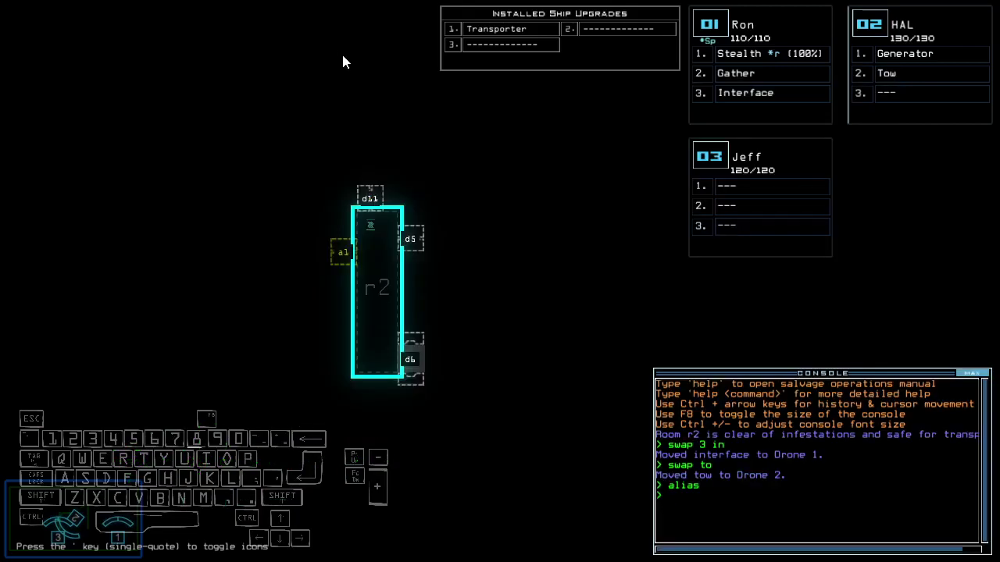
Check transport signals and status, revealing a Medical Outpost with three infestation types.
key(Left)
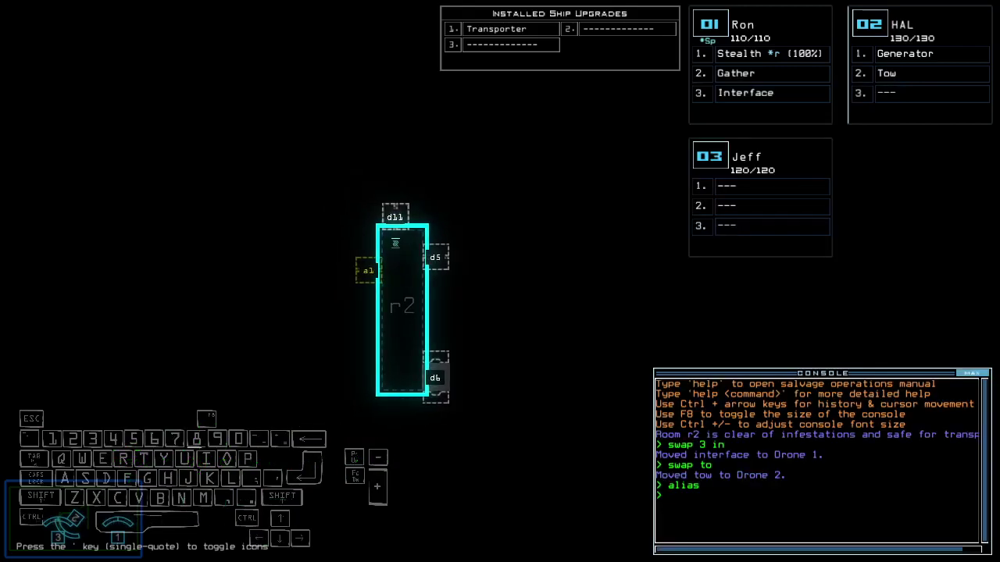
text(ransport)
key(Return)
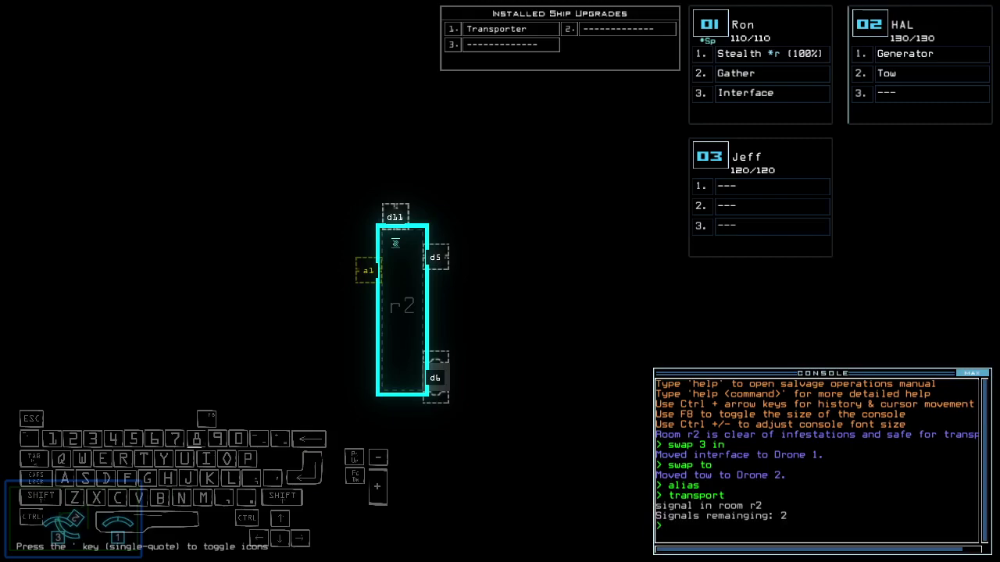
text(status)
key(Return)
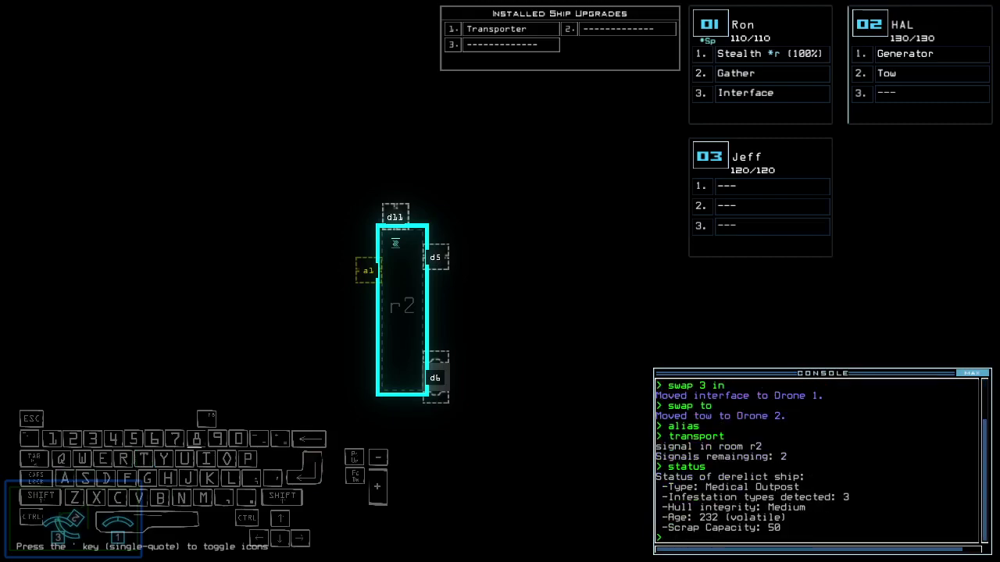
key(Right)
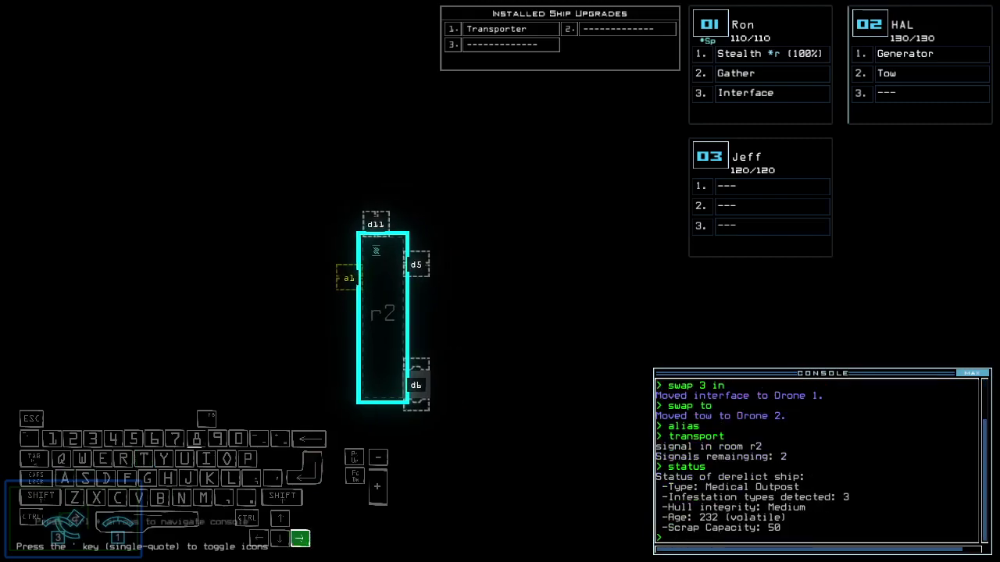
text(ransport 1)
key(BackSpace)
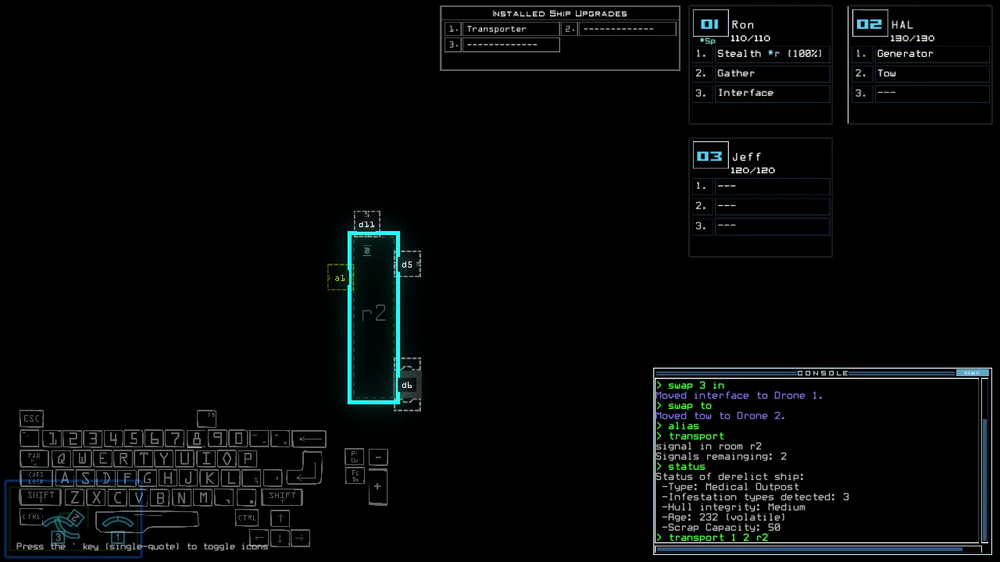
Transport drones 1 and 2 into r2, activate the generator, and drive drone 01 forward.
key(Return)
text(g)
key(Return)
text(generator 2)
key(Return)
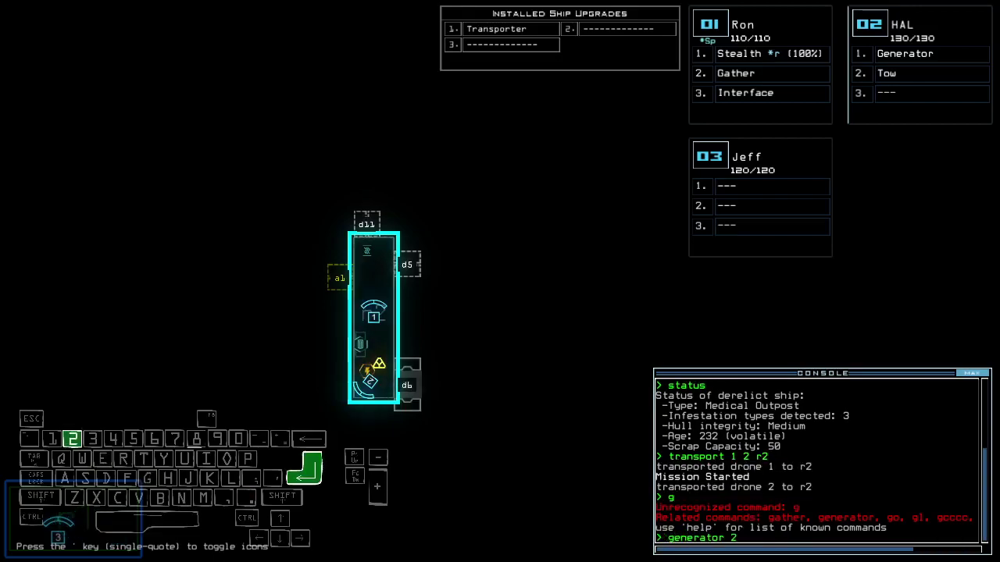
key(1)
key(Down)
text(g)
key(Return)
key(Right)
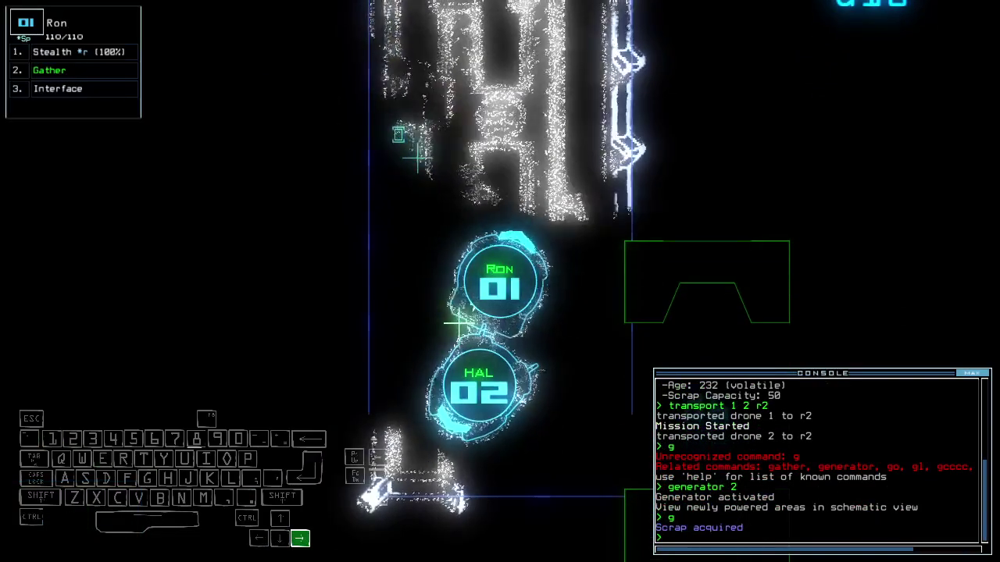
text(rv)
Interface with a nearby terminal, find items in r6 and r2, and confirm no powered turrets.
key(Return)
key(space)
key(space)
text(df)
key(Return)
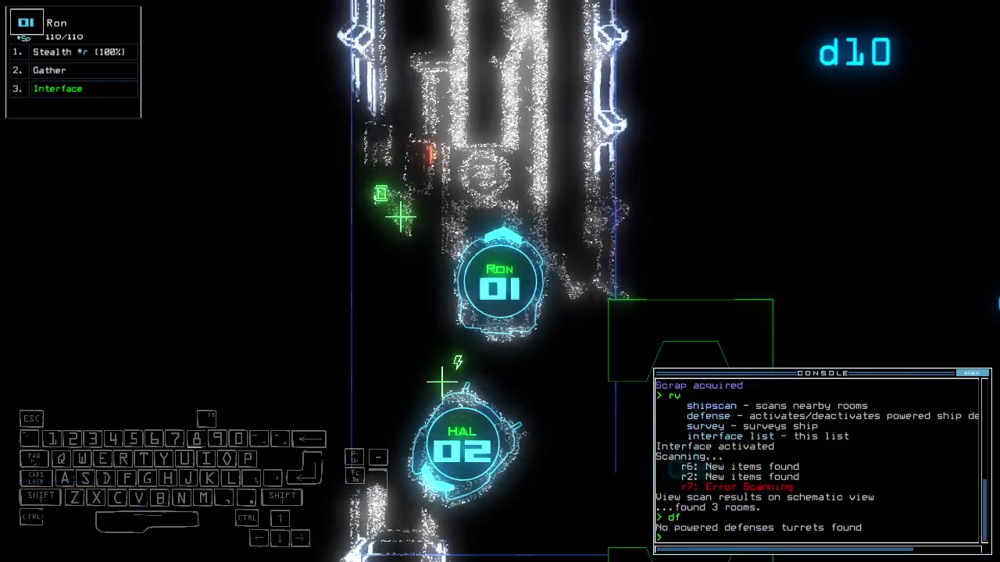
key(space)
text(df)
key(Return)
key(space)
Disconnect Ron's interface module and steer him up to gather the nearby scrap.
key(Up)
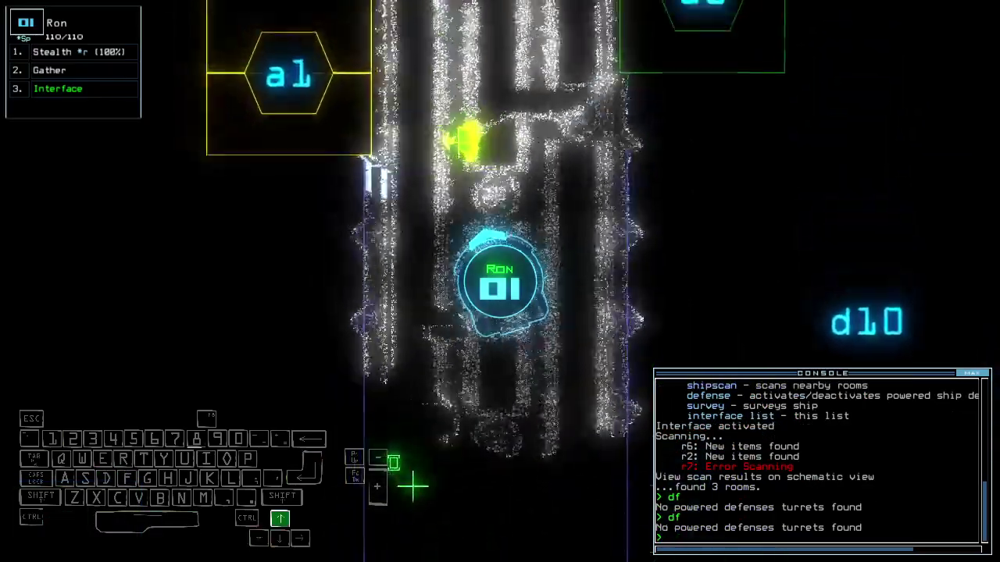
key(Up)
key(space)
key(space)
text(g)
key(Return)
key(Right)
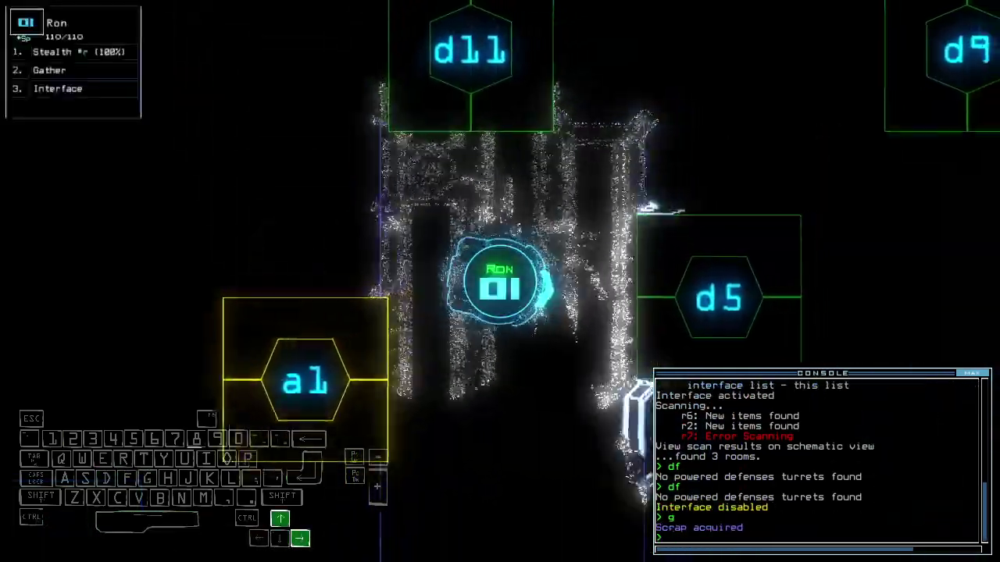
key(Up)
key(Up)
key(Up)
key(Up)
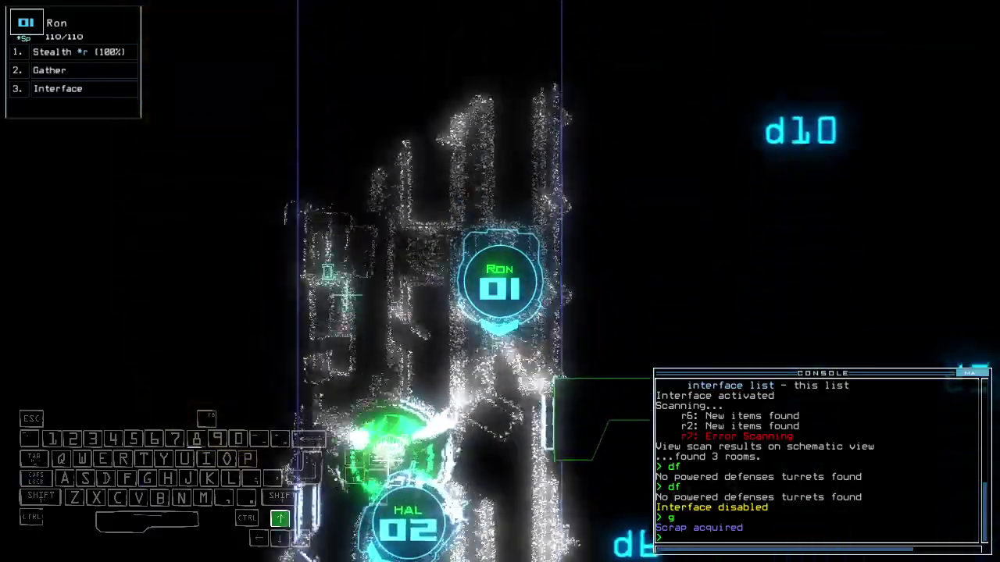
key(Up)
Drive Ron up the corridor and open door d6.
key(Left)
key(Left)
key(Left)
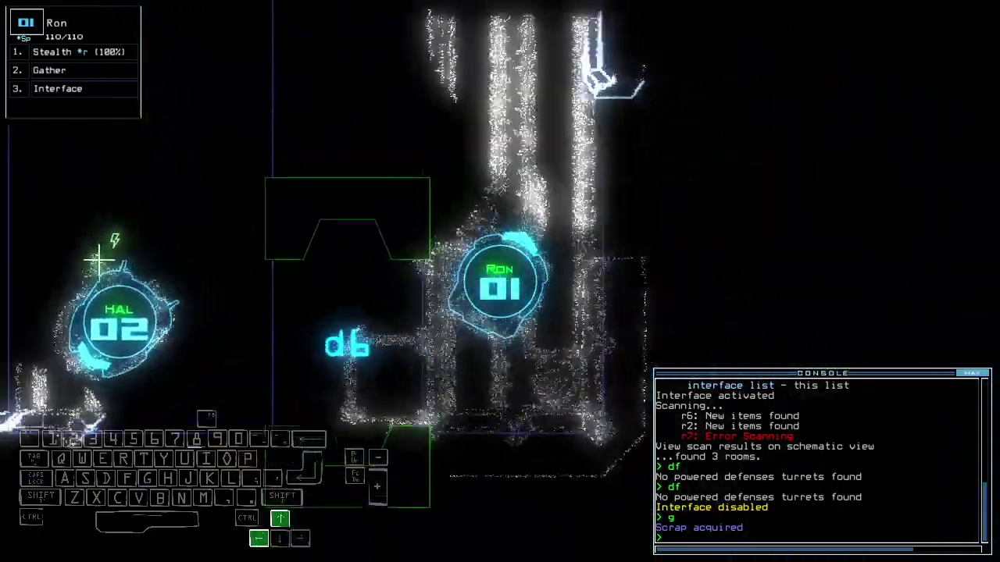
key(Up)
key(Up)
key(Up)
key(Up)
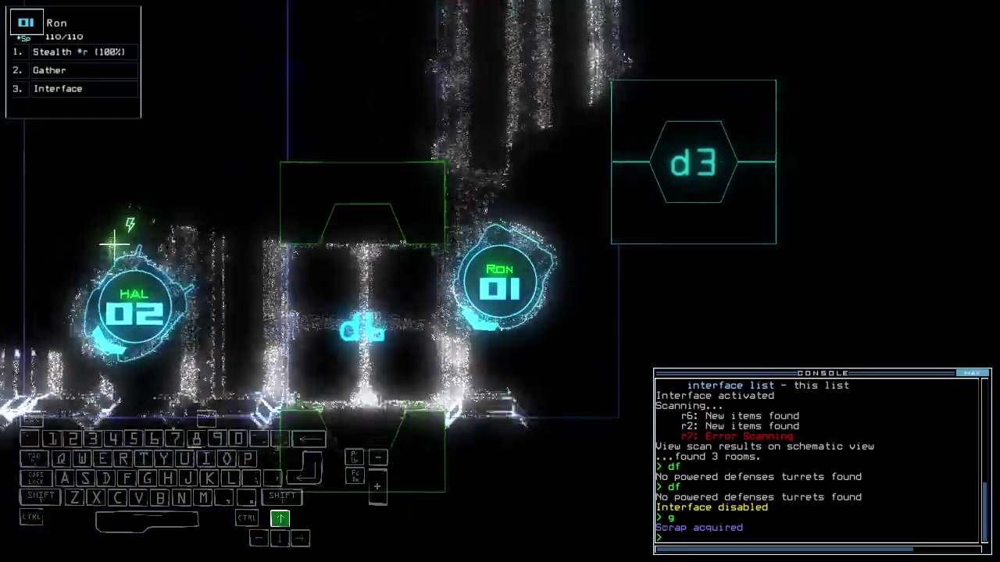
key(Up)
key(Up)
key(Up)
text(d6)
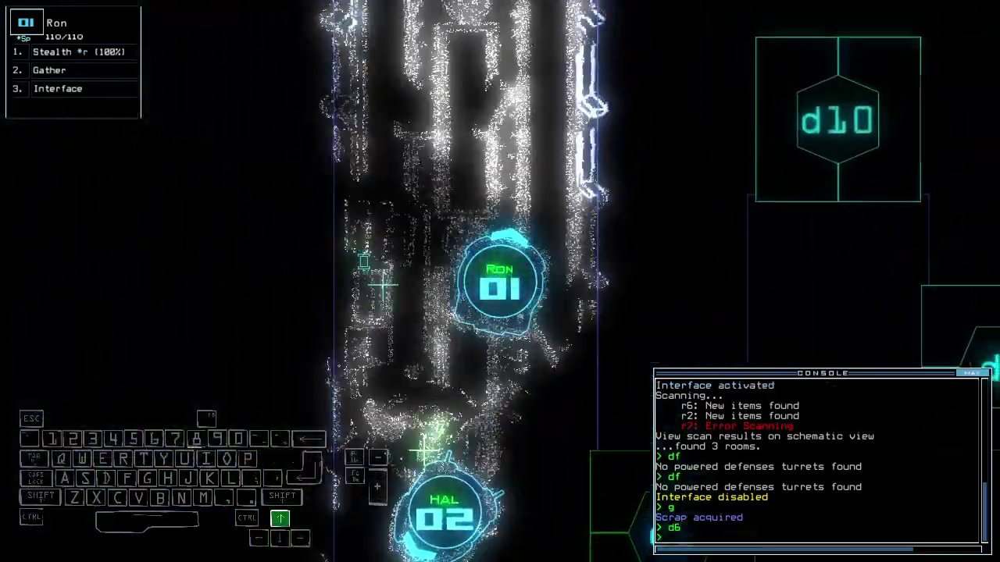
key(Up)
key(Up)
text(st)
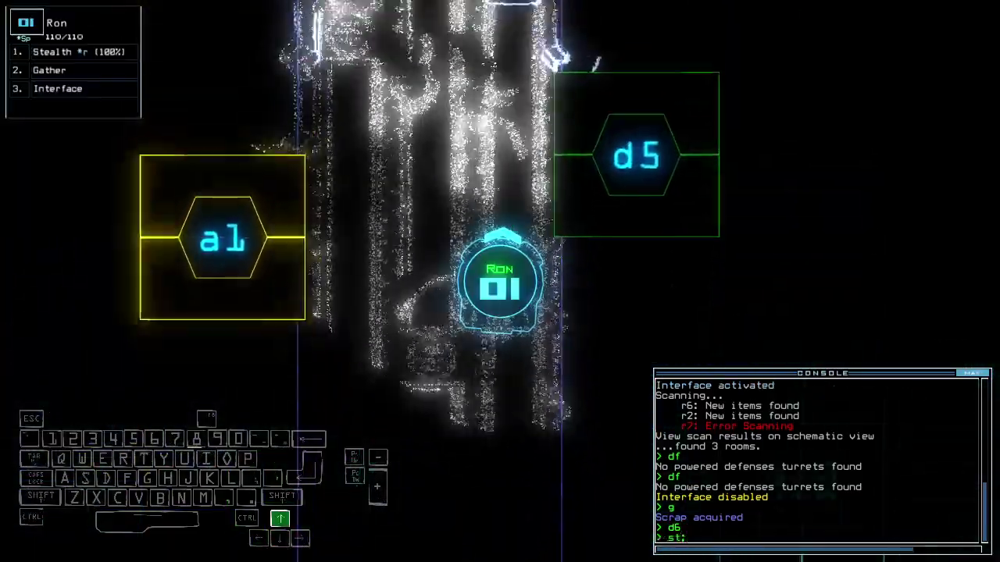
key(Up)
text(d5)
Cloak Ron, open door d5 and sneak it into the room.
key(Return)
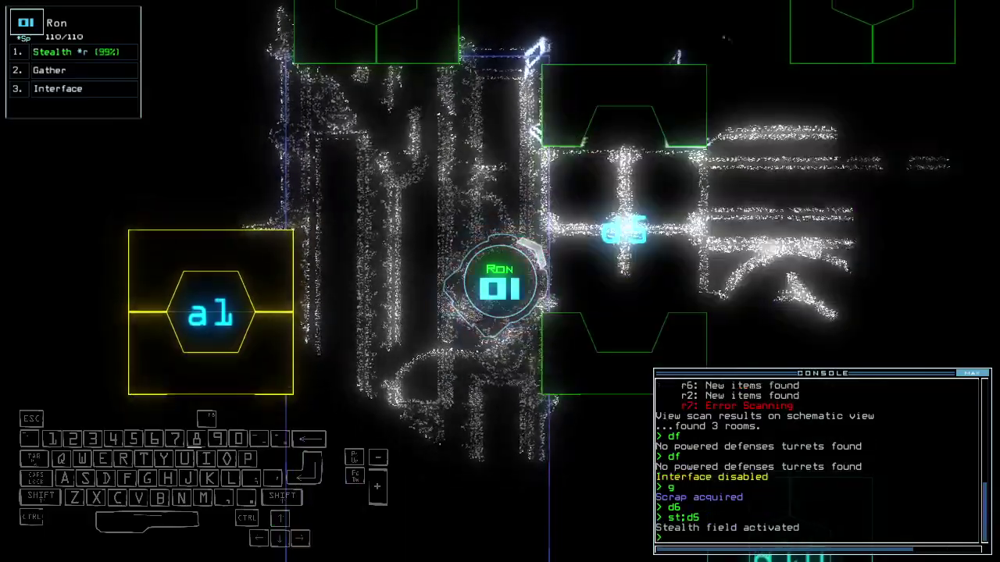
text(d5)
key(Return)
key(Up)
key(Up)
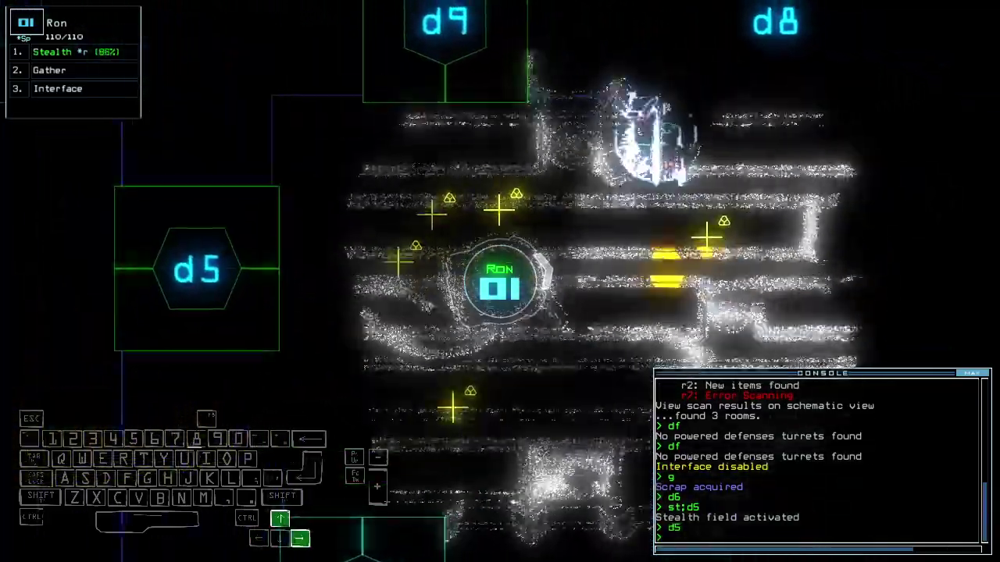
key(Left)
key(Up)
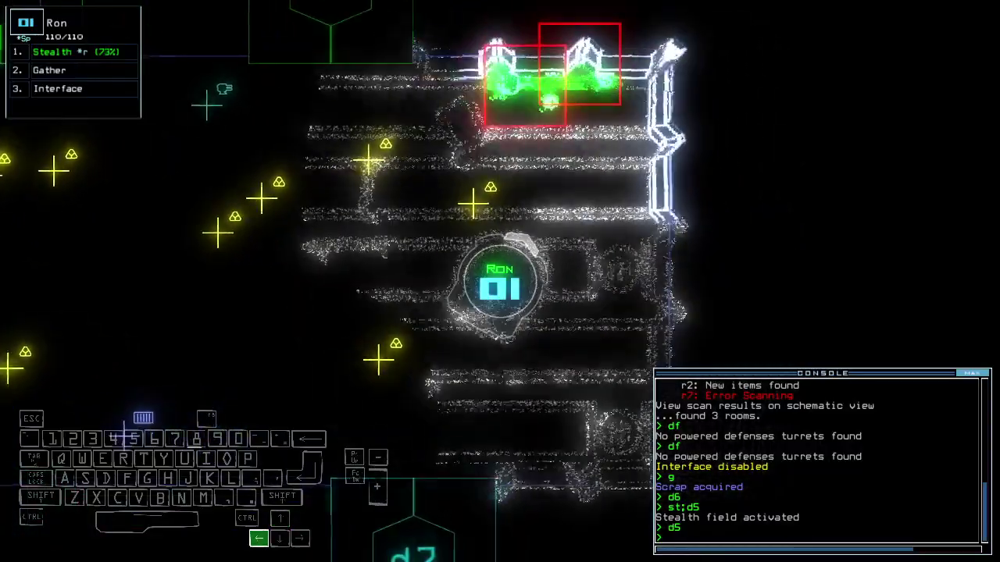
key(Up)
text(st)
key(Return)
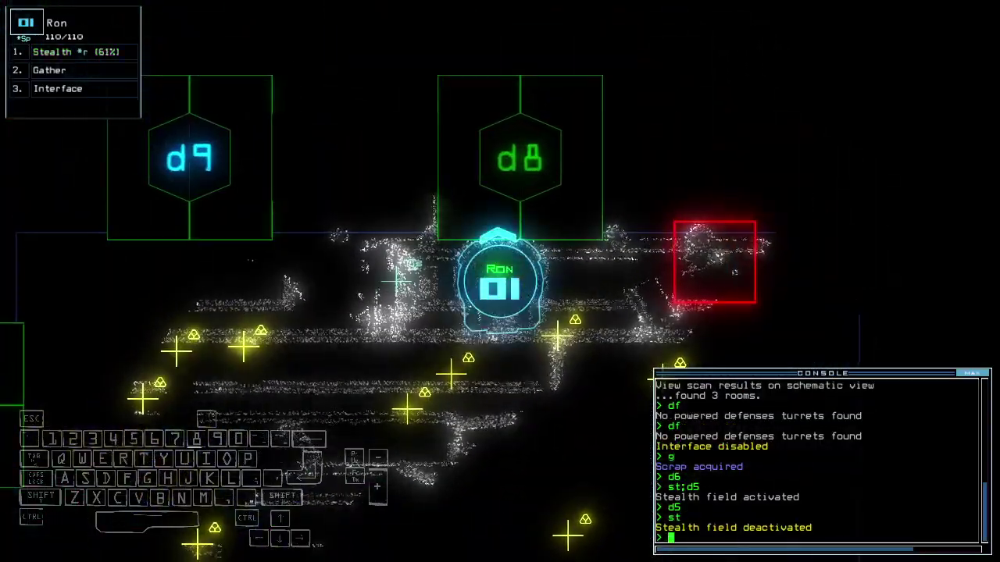
Drop Ron's stealth and gather the first scrap piles in the room.
key(Up)
key(Right)
key(Right)
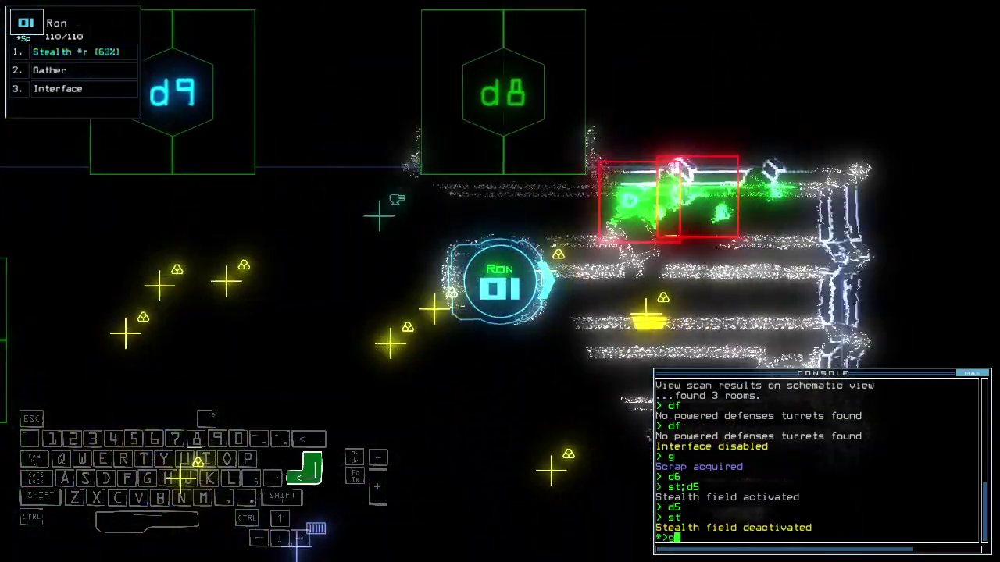
text(g)
key(Return)
text(g)
key(Return)
key(Up)
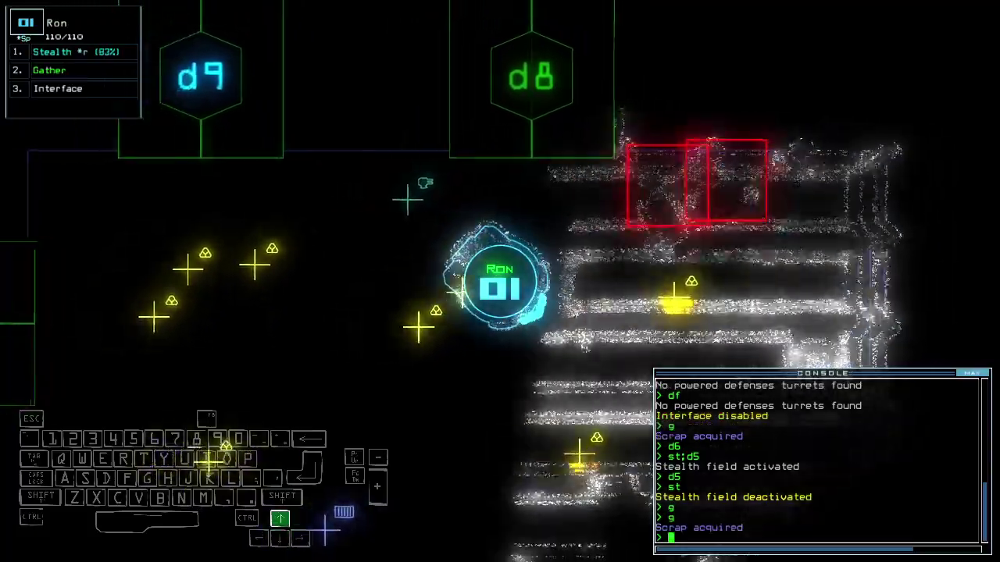
text(g)
key(Return)
text(g)
key(Return)
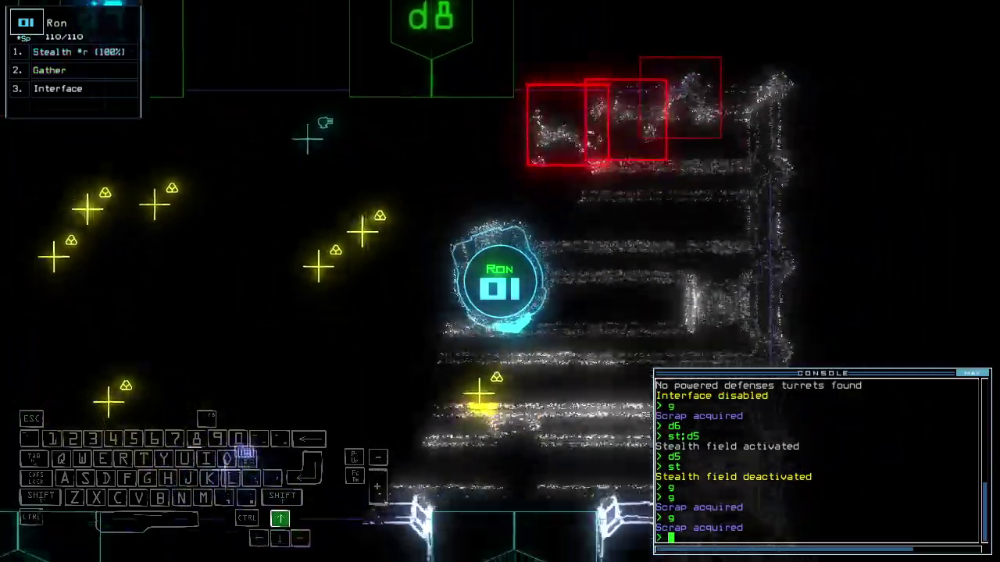
Steer Ron onto the remaining scrap piles and gather each one.
key(Down)
key(Left)
key(Up)
key(Down)
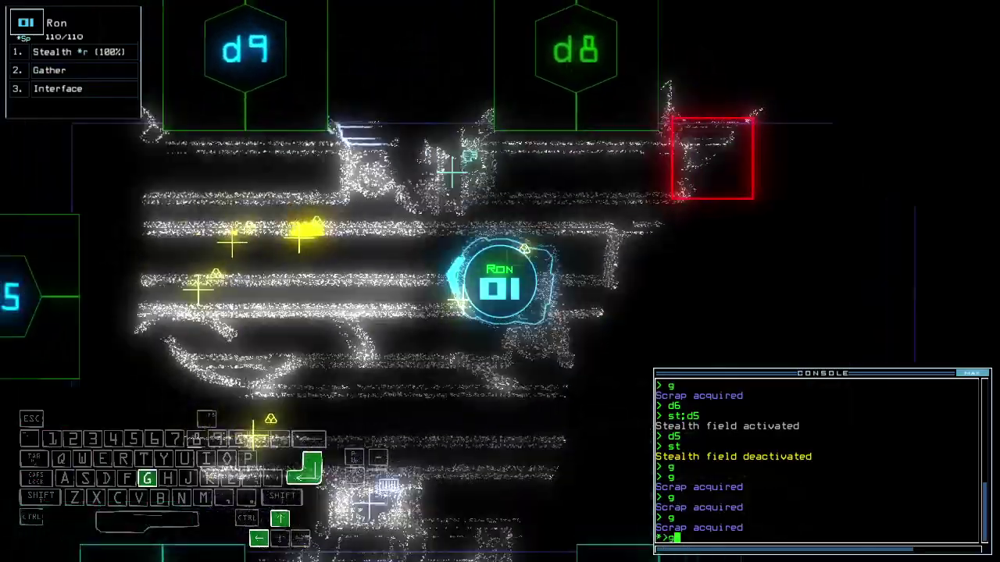
text(g)
key(Return)
text(g)
key(Return)
key(Right)
key(Down)
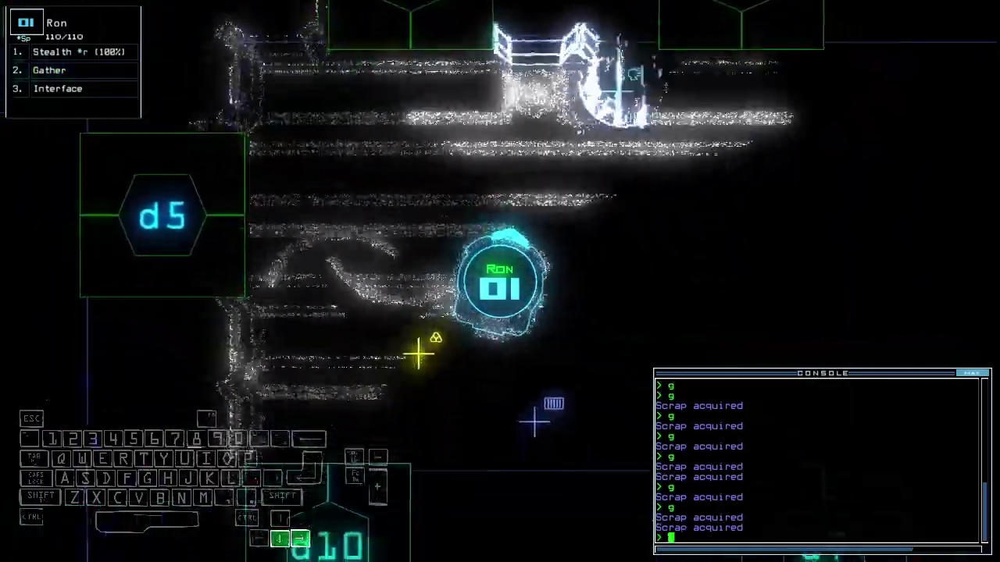
key(Up)
text(mms)
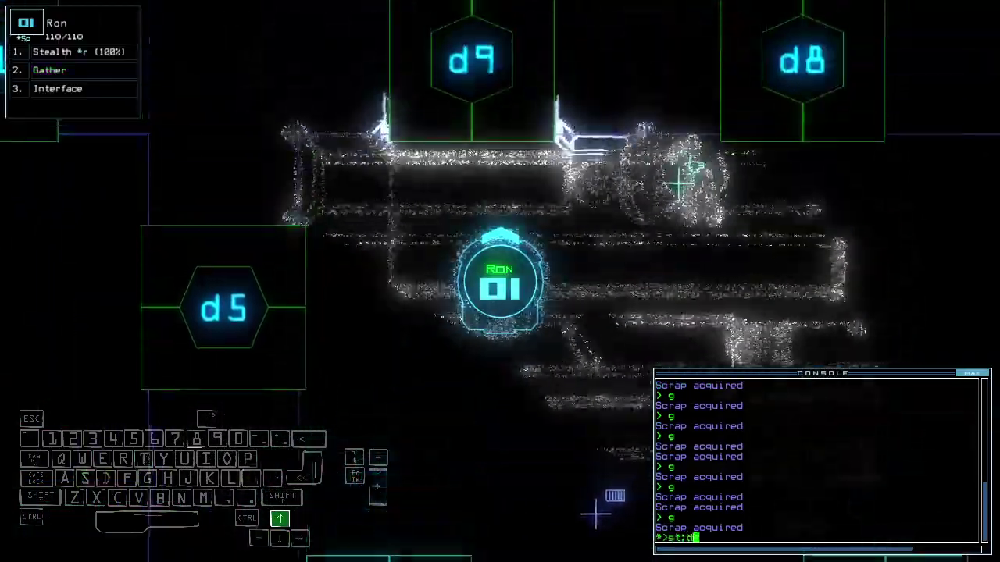
text(t:d9)
Recloak Ron with st, then open doors d9 and d8.
key(Return)
key(Up)
text(d8)
key(Return)
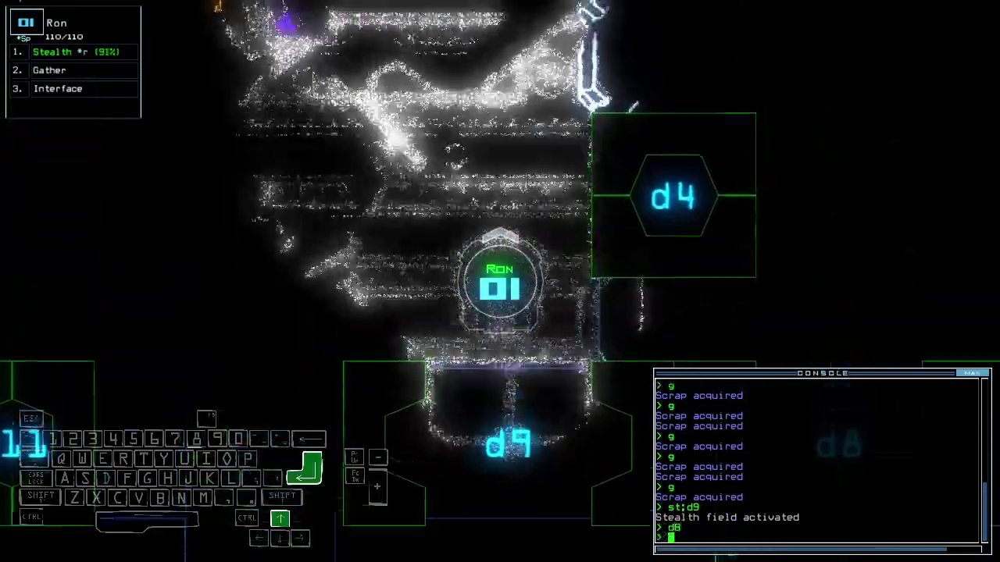
key(Up)
Check the ship schematic and close the doors around Ron with cccc.
key(m)
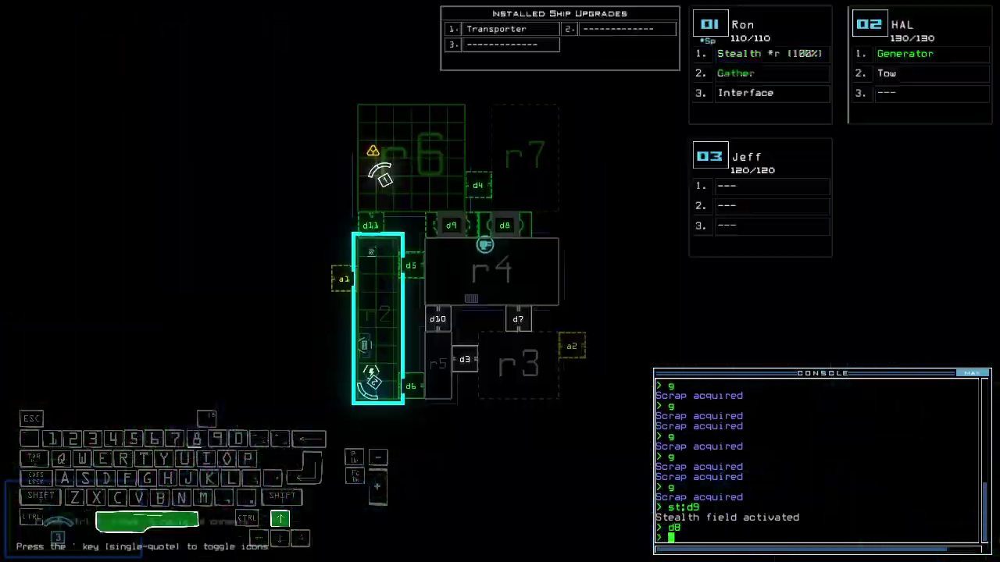
key(space)
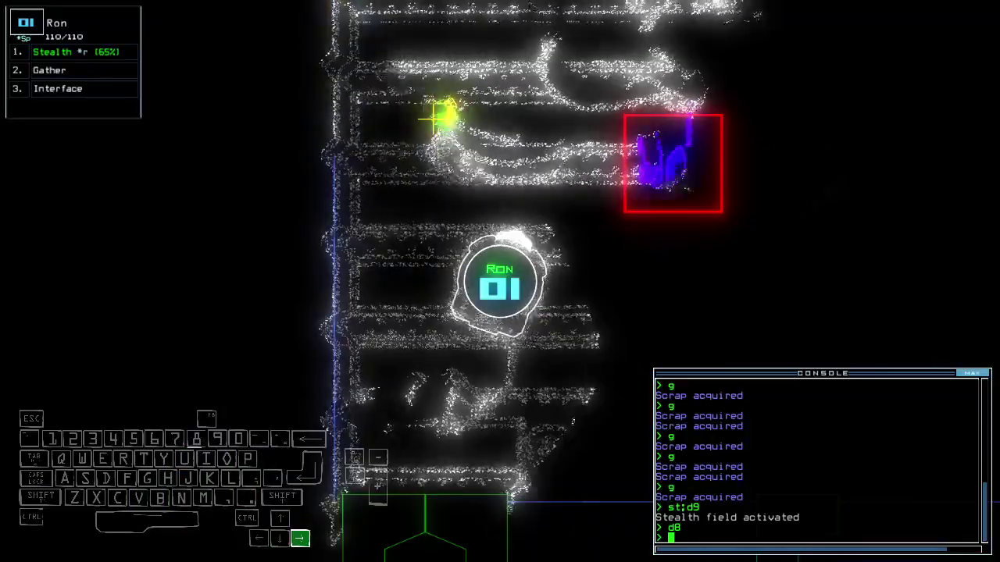
key(space)
key(space)
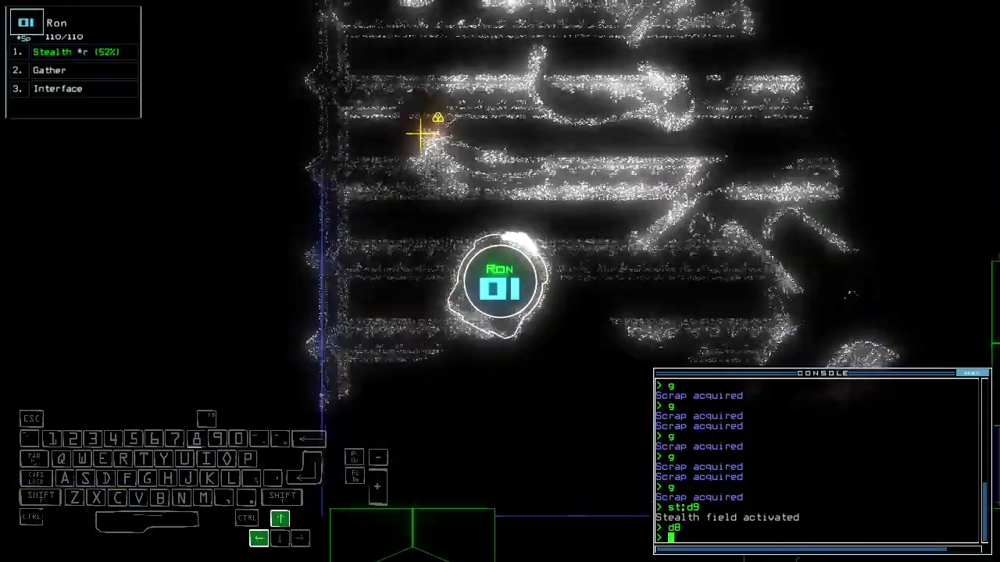
key(Up)
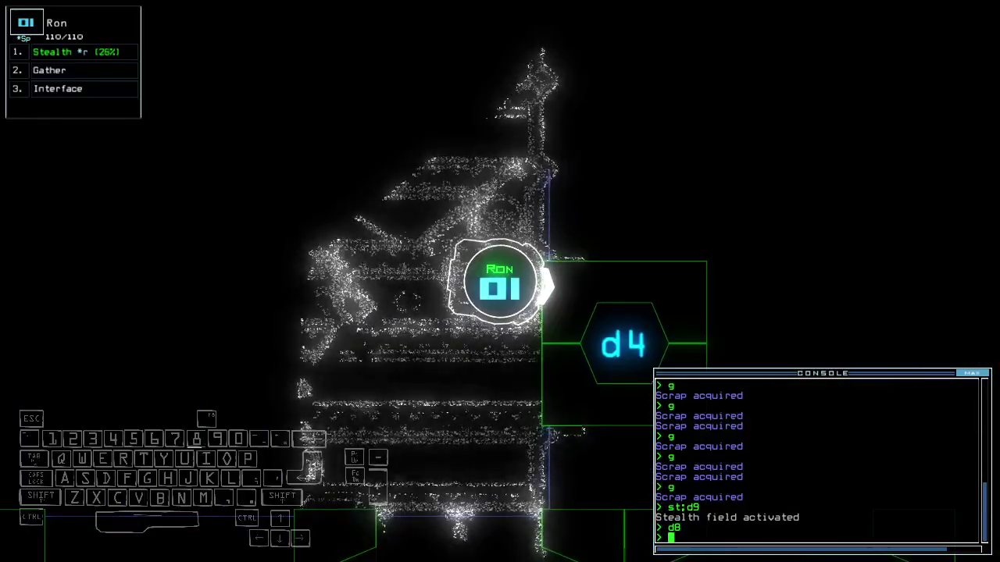
text(cccc)
key(Return)
key(Left)
Steer Ron down to the nearby scrap and gather it.
key(Down)
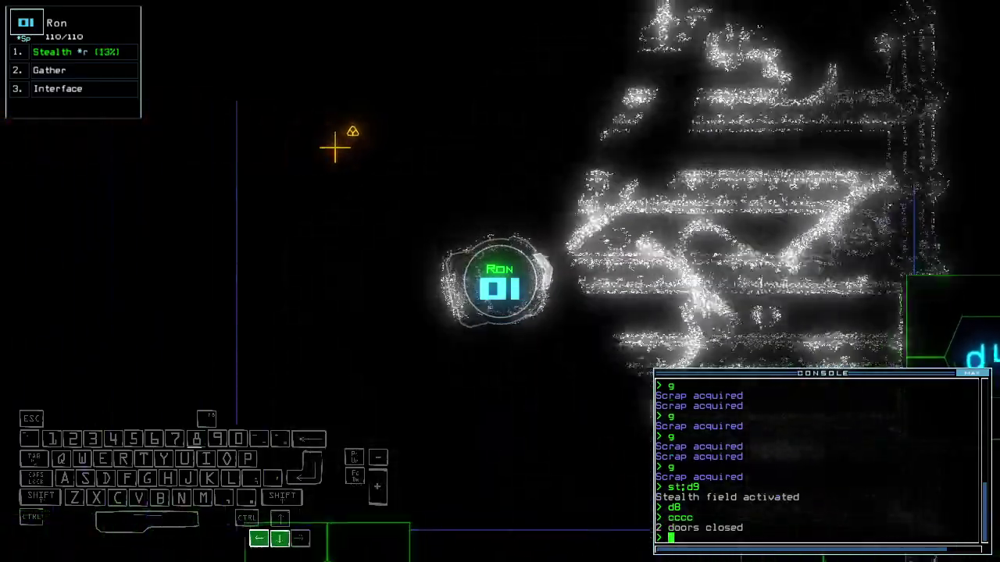
key(Left)
key(Down)
text(g)
key(Return)
key(Up)
key(Right)
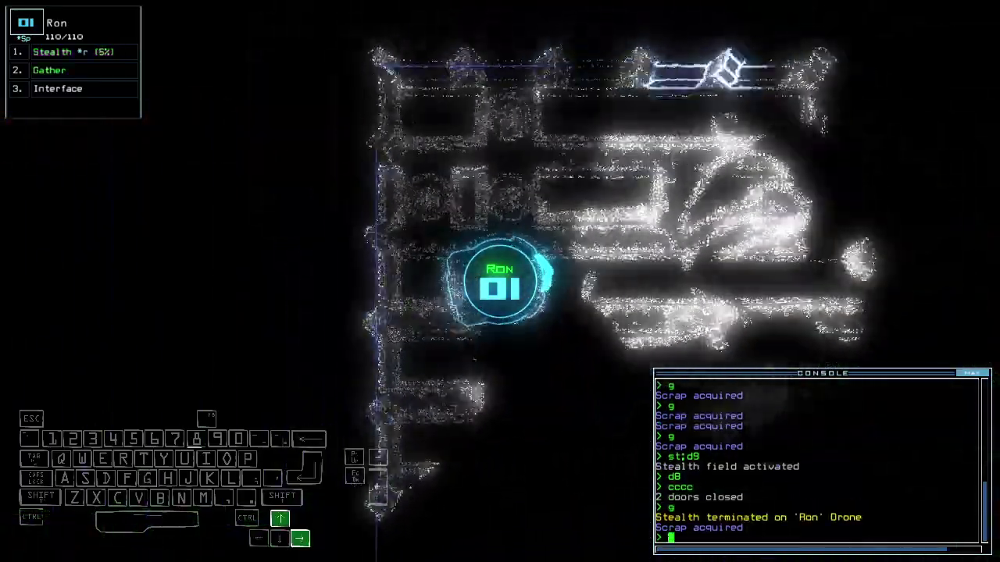
key(space)
text(1)
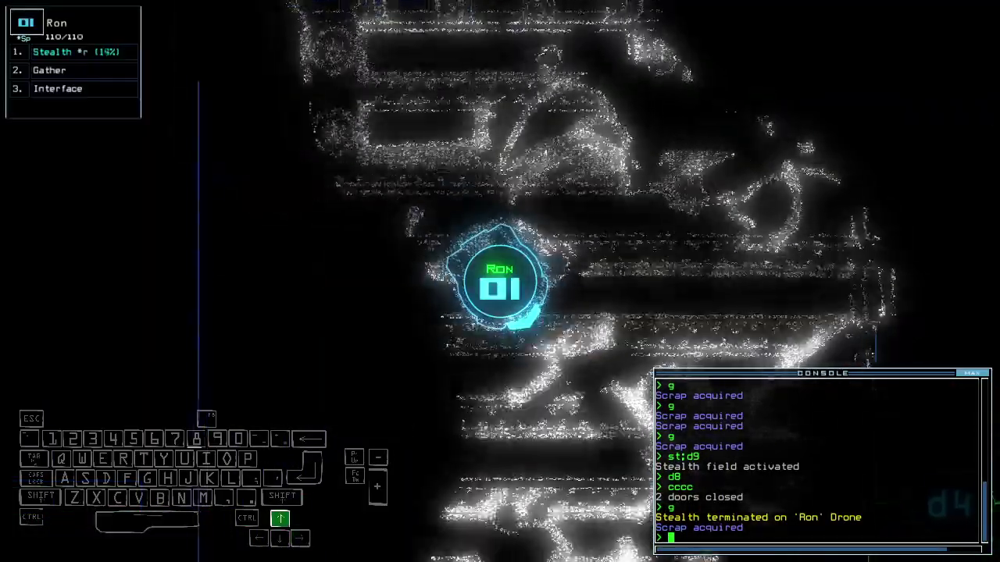
text(d4)
Open door d4 and slip Ron through, toggling stealth on and off.
key(Up)
key(Return)
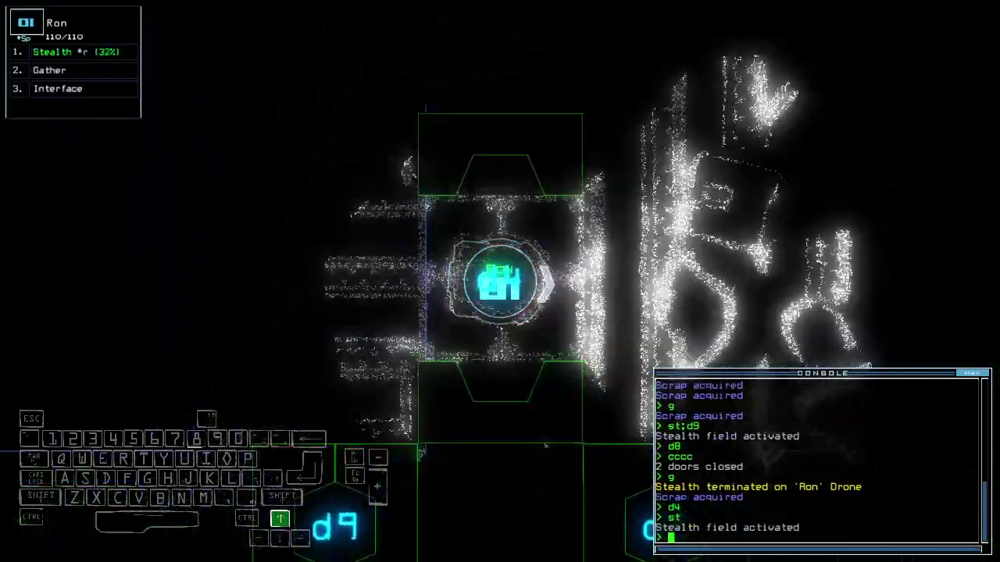
text(st)
key(Return)
key(Up)
key(Up)
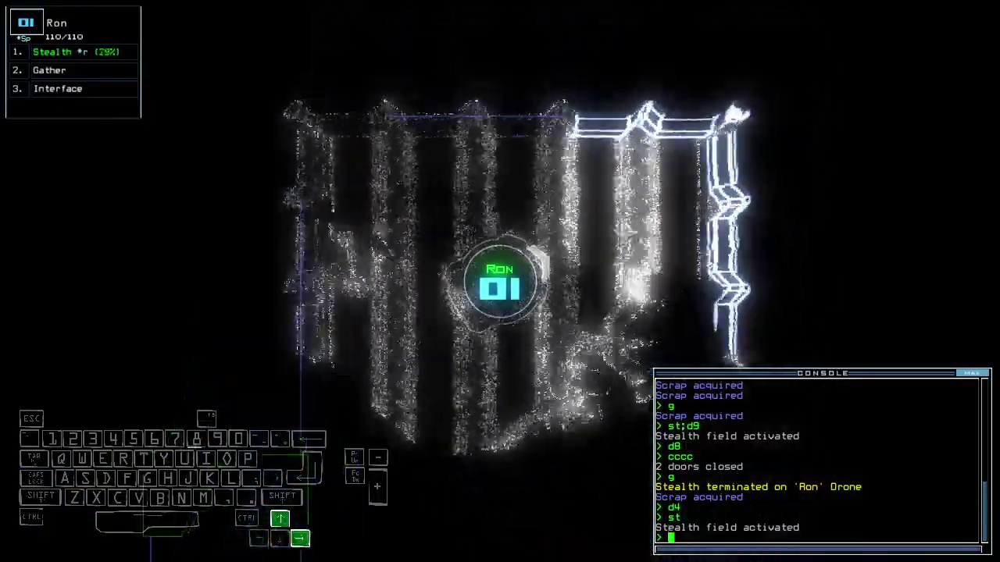
text(st)
key(Return)
key(Up)
key(Up)
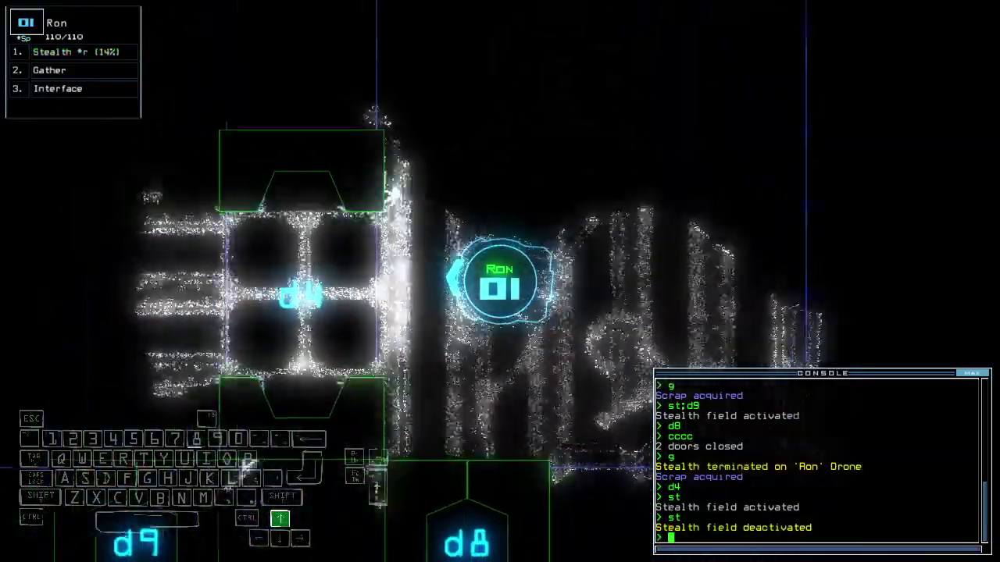
Close the door behind Ron and open door d11.
key(Left)
text(cccc)
key(Return)
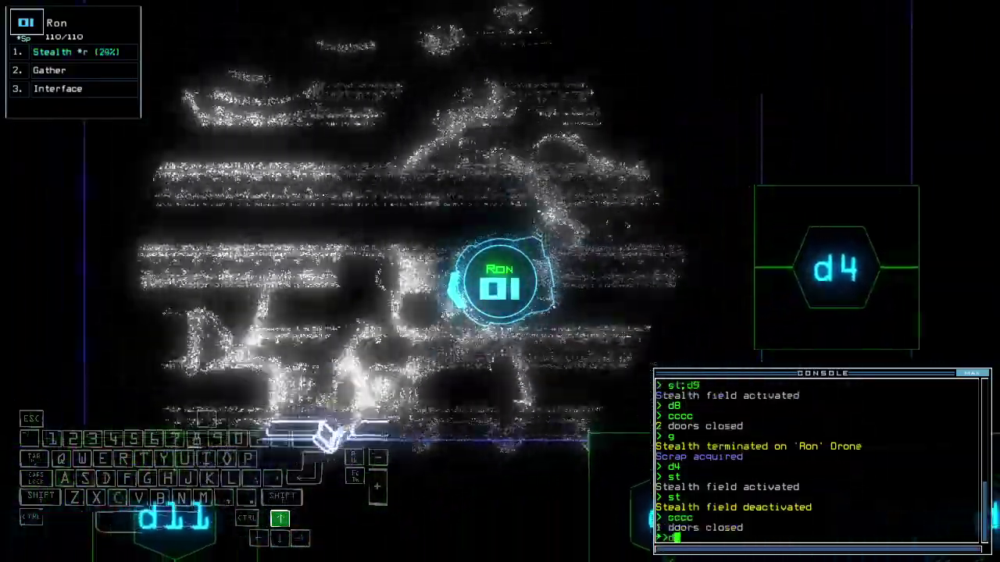
text(d11)
key(Return)
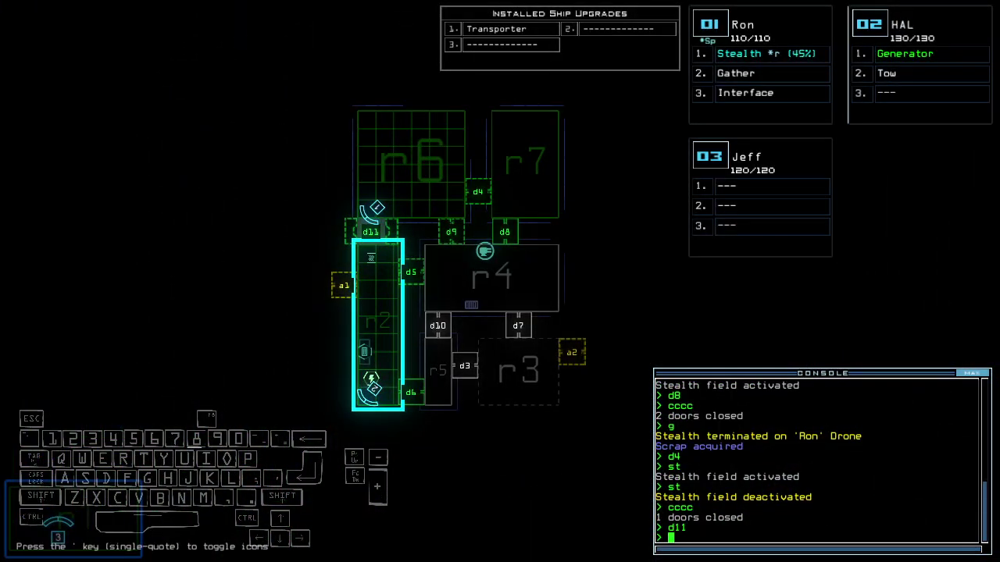
Move Ron through door d11 and close it behind him.
key(space)
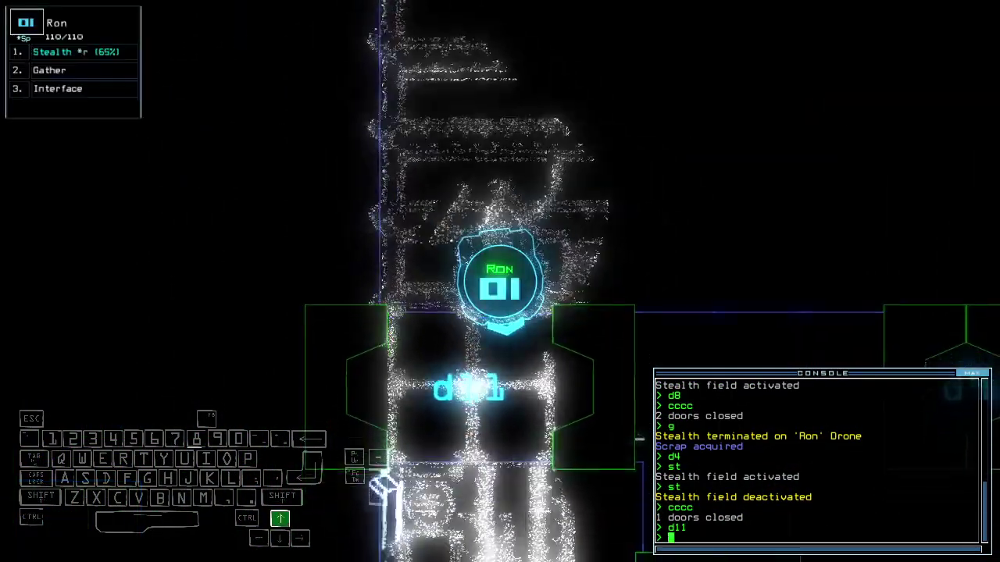
key(Down)
text(cccc)
key(Return)
Bring Ron into r2, transport the drones to the ship, and run status.
key(space)
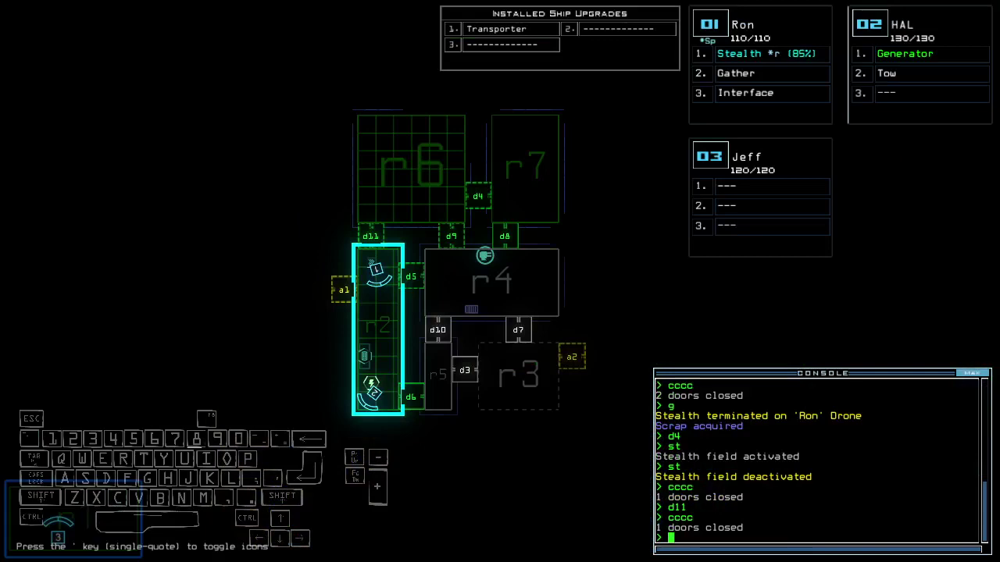
text(ty)
key(Return)
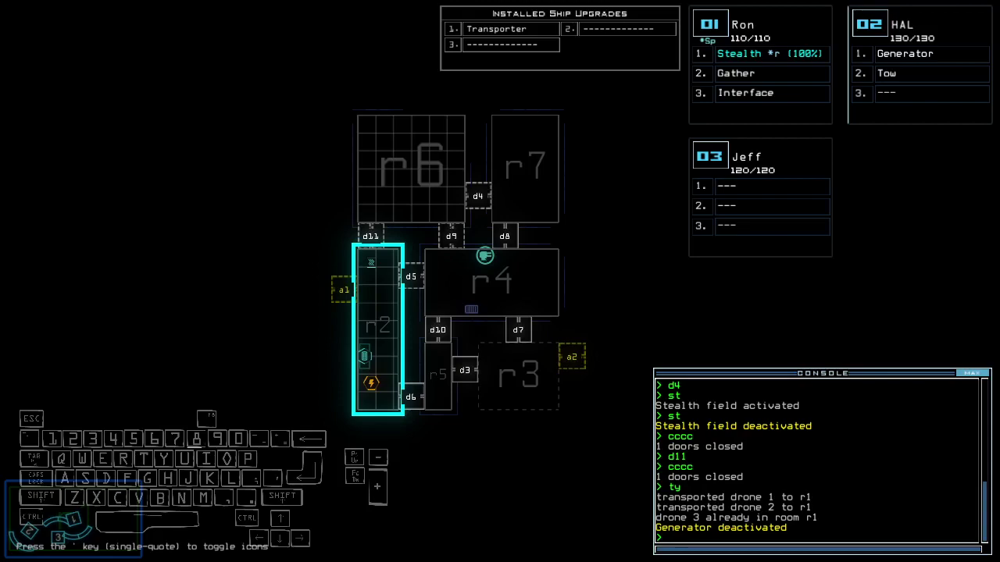
text(status)
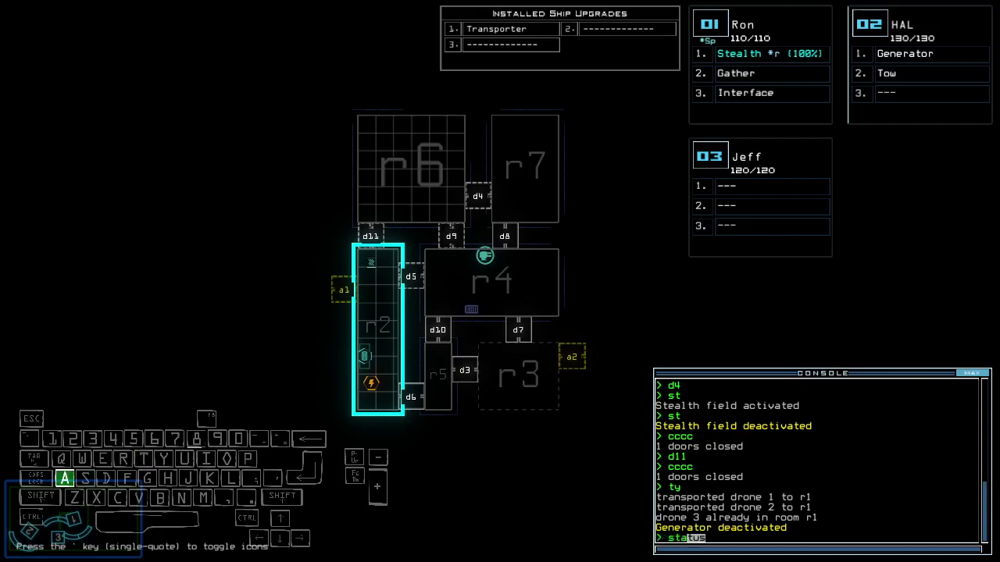
key(Return)
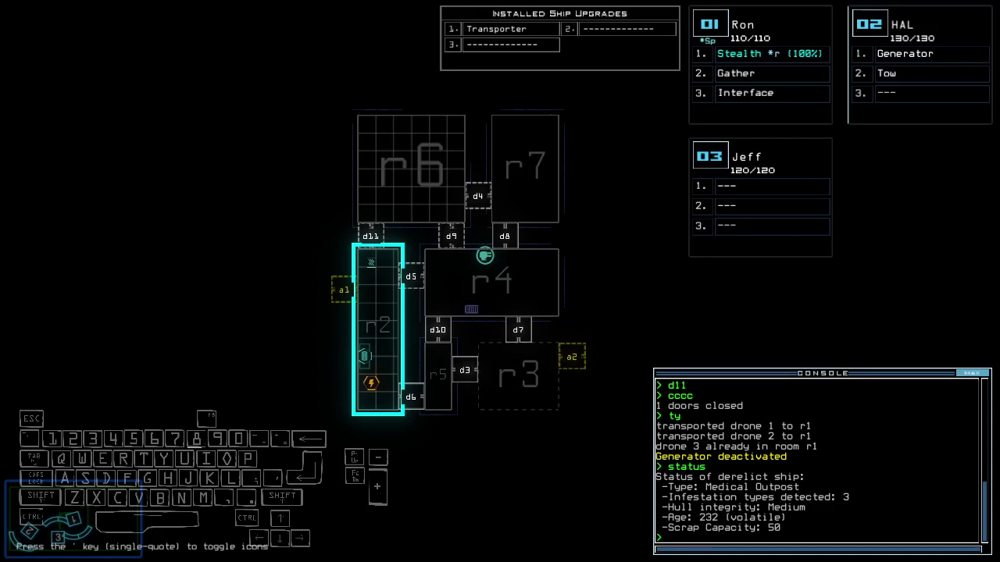
text(transport 2 r2)
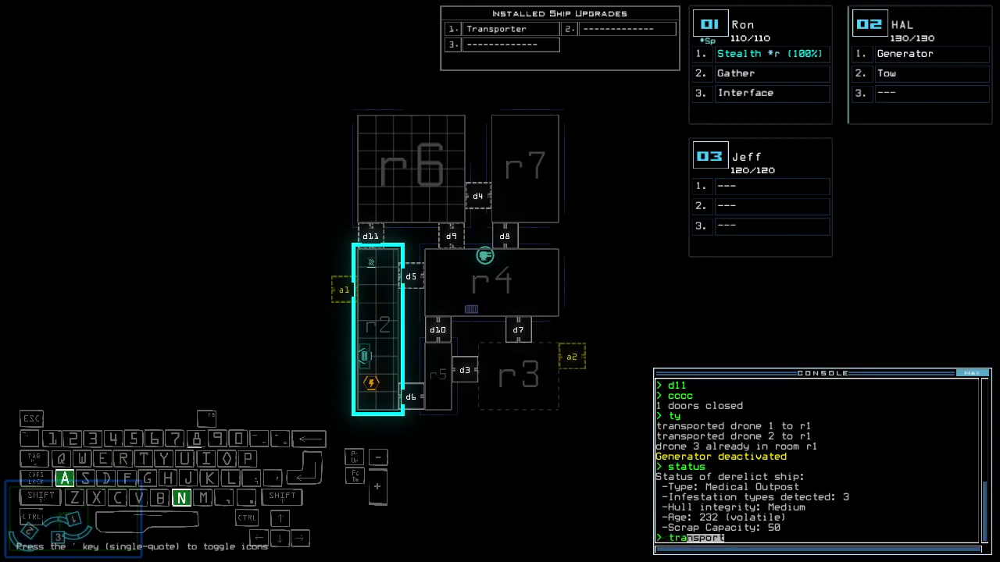
Send drone 2 to r2 and run 'generator ;d11' to power past d11.
key(Return)
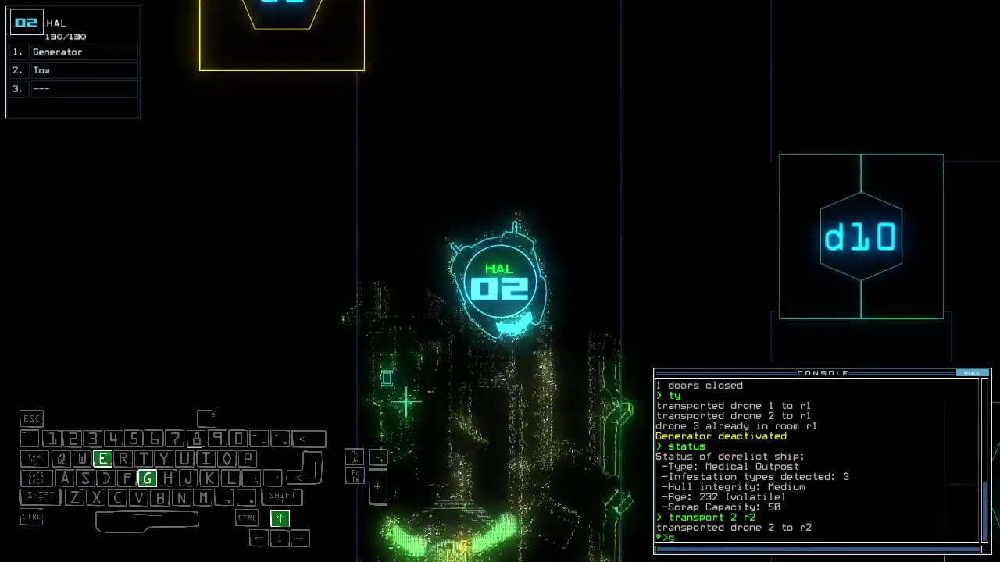
text(enerator ;d6)
key(space)
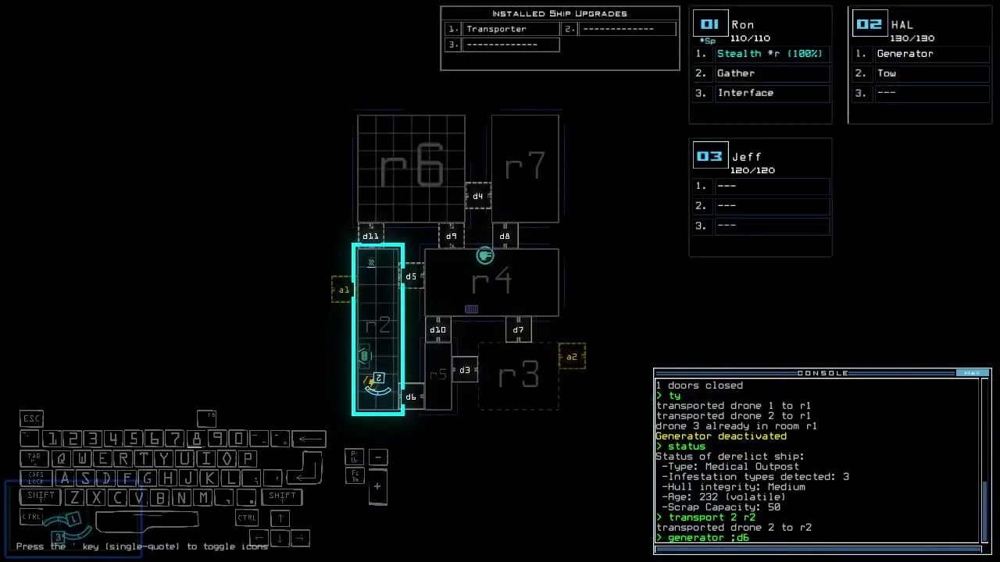
key(BackSpace)
text(11)
key(Return)
Drive drone 2 up through r2 while checking the mission time.
key(2)
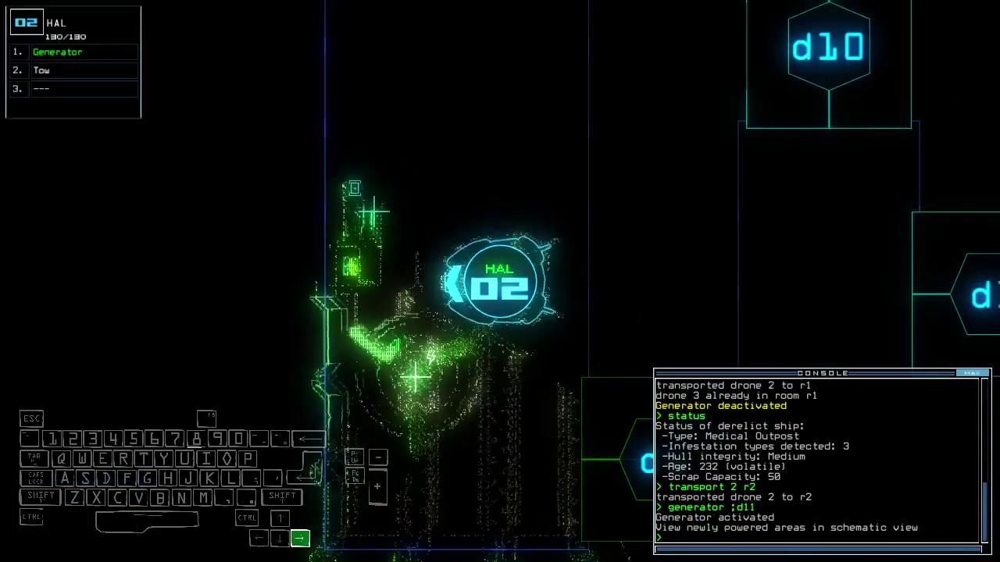
key(Up)
text(te)
key(Return)
text(te)
key(Return)
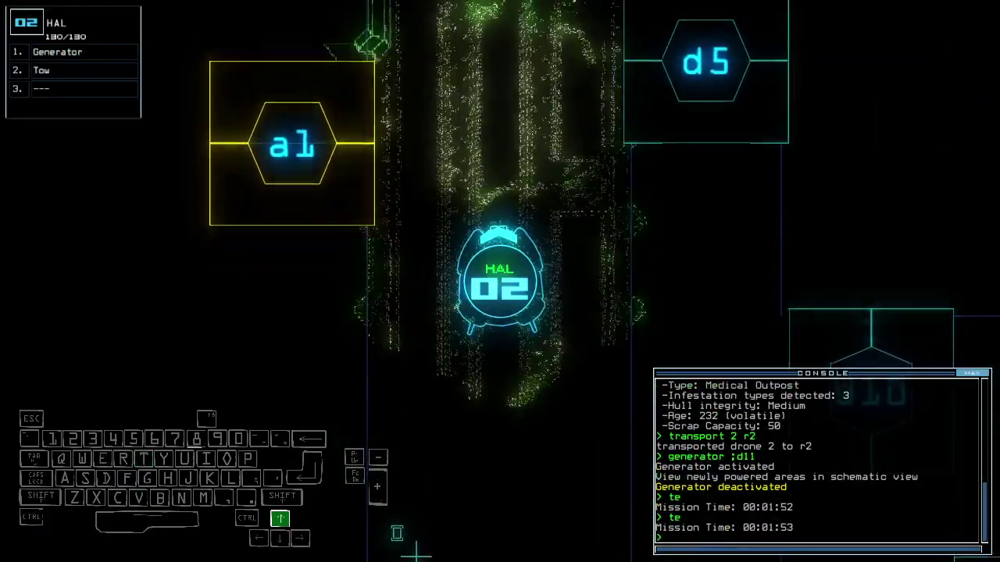
key(Up)
text(te)
key(Return)
text(te)
key(Return)
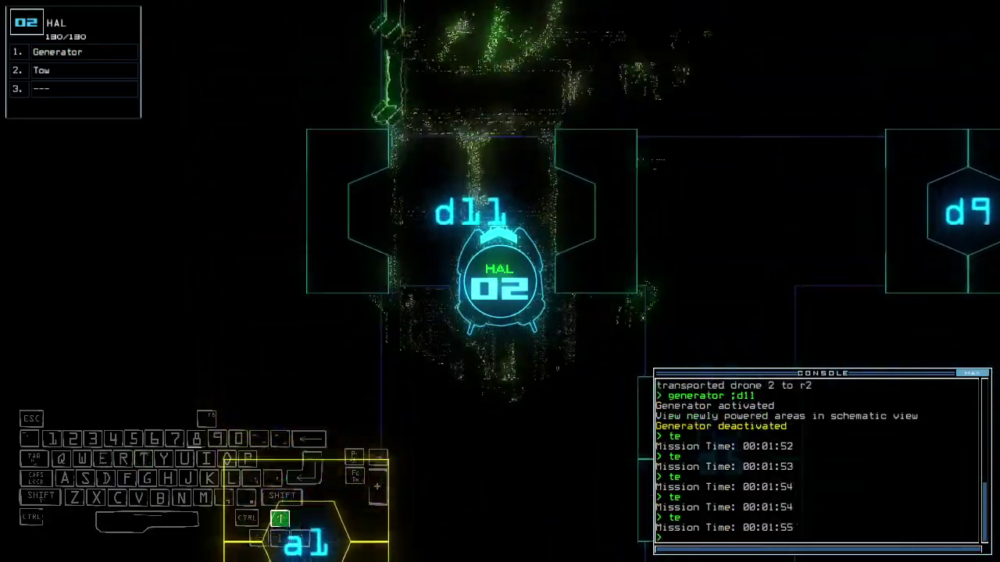
Steer drone 2 past door d11 through the upper rooms and back.
key(Up)
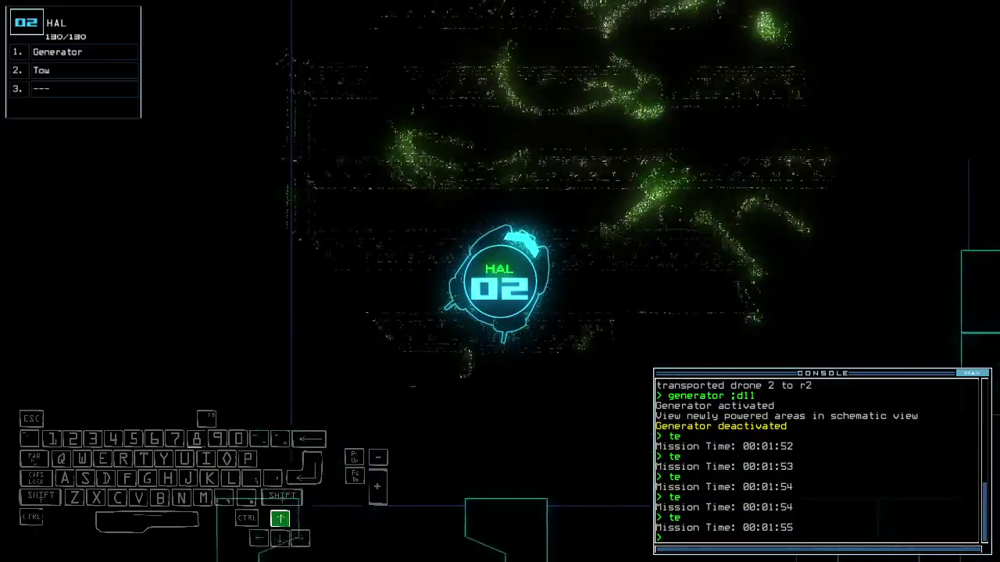
key(Up)
key(Left)
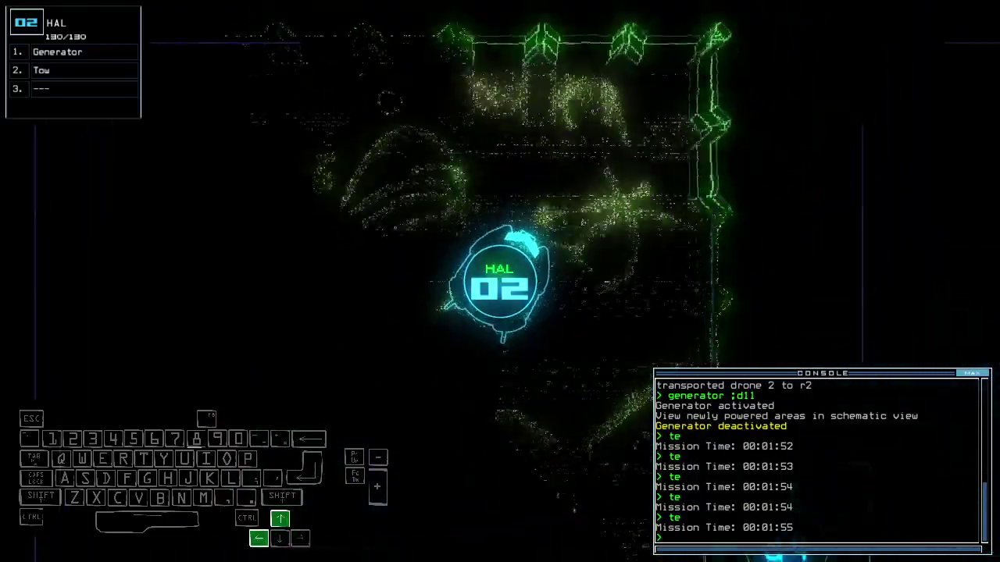
key(Up)
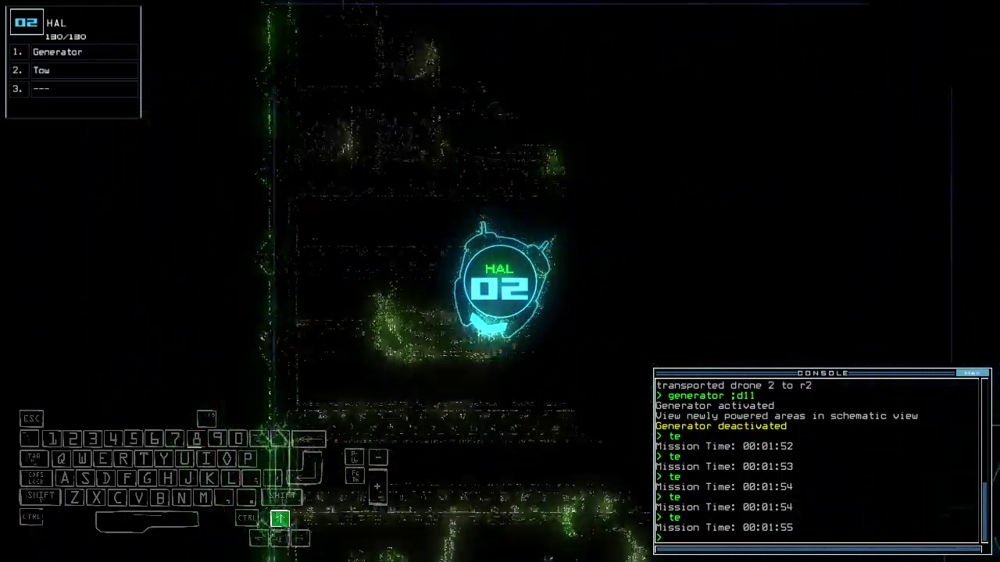
key(Up)
key(Left)
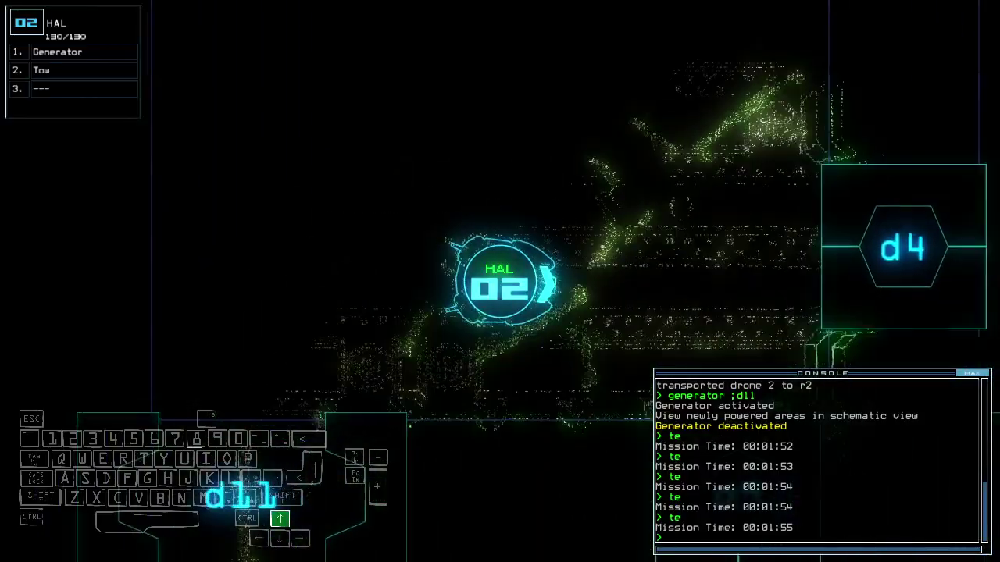
key(Up)
key(Left)
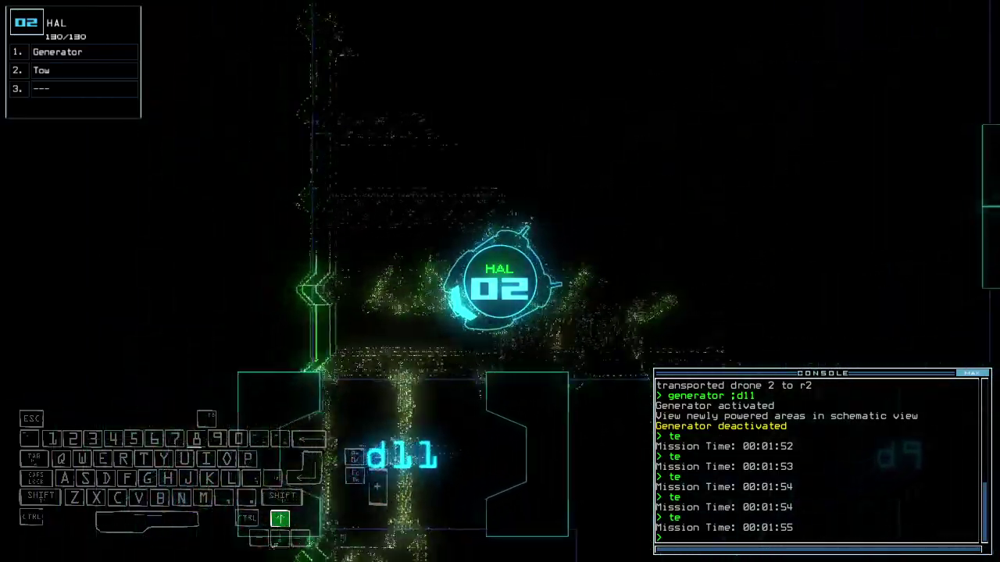
Return drone 2 to r2, rerun 'generator ;d11', and recall all drones to r1.
key(Up)
text(generator ;)
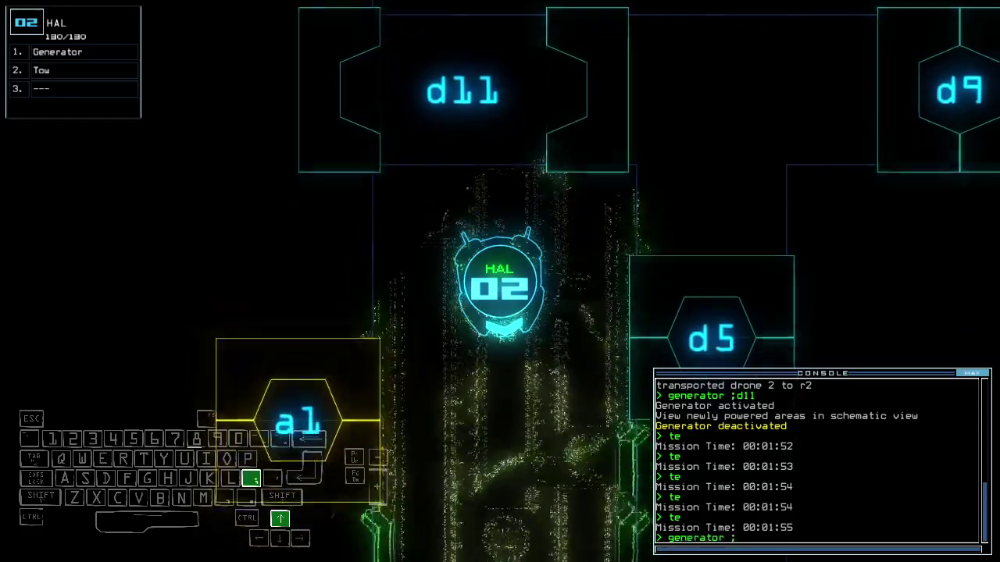
text(d11)
key(Up)
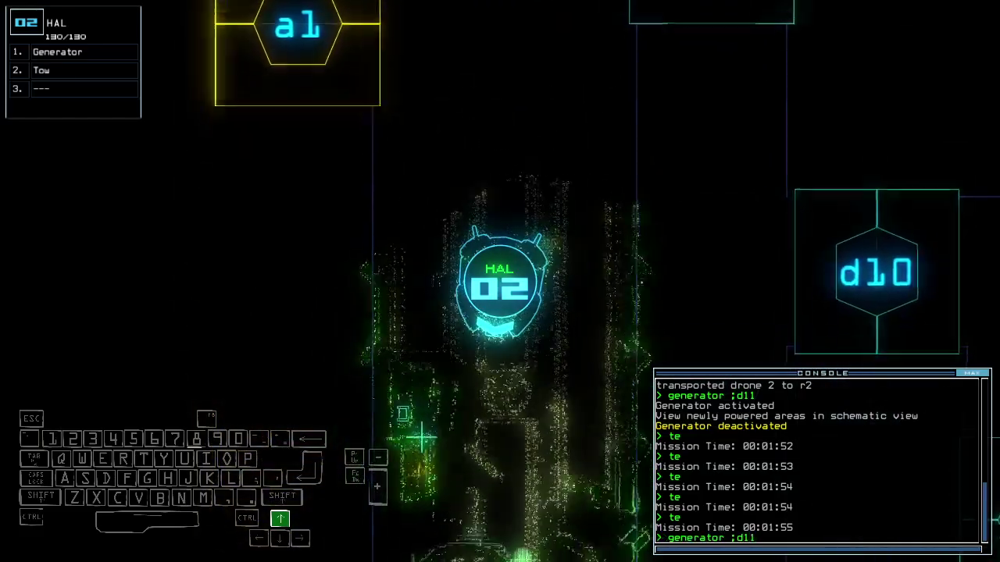
key(Up)
key(Return)
key(space)
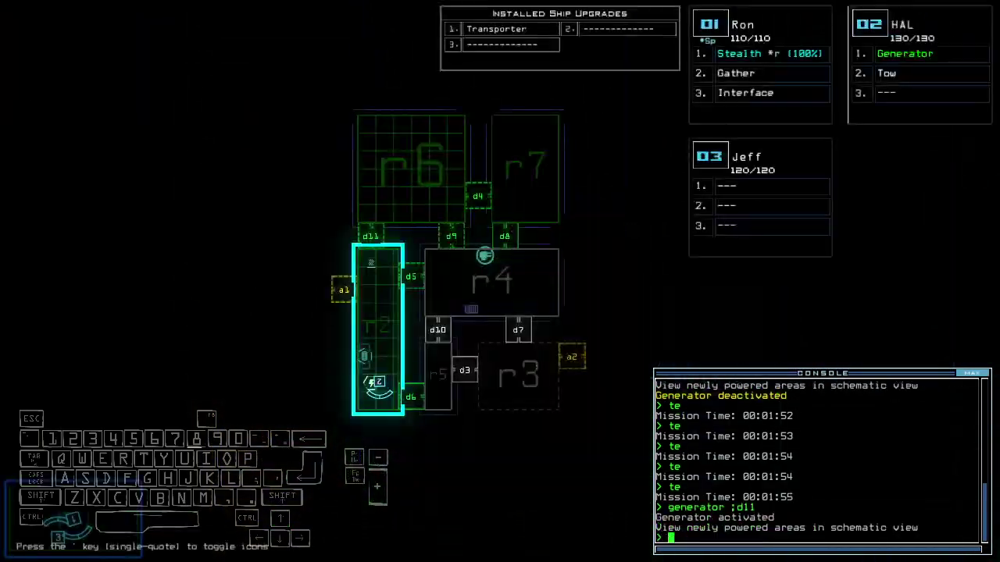
text(ty)
key(Return)
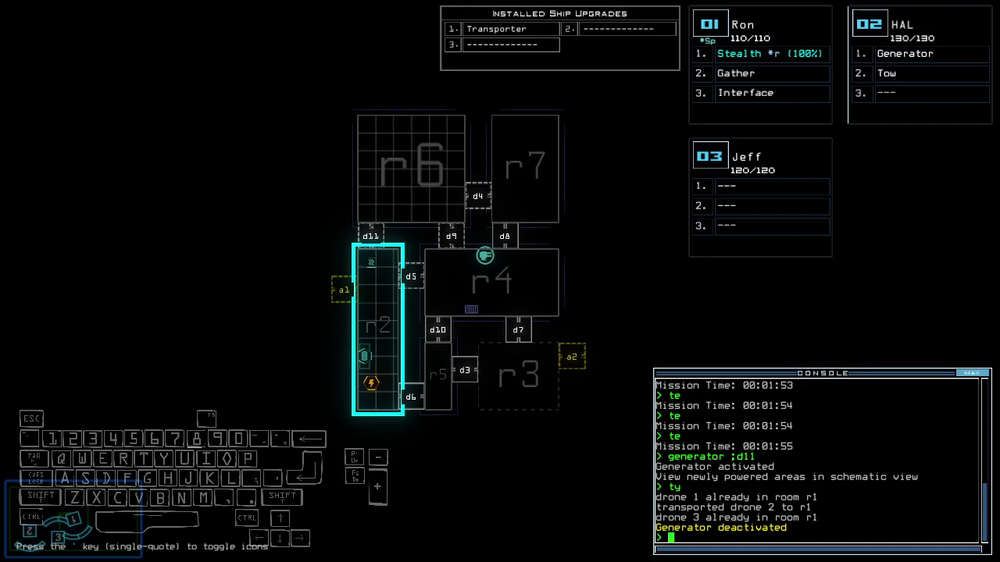
text(transport)
key(Return)
key(2)
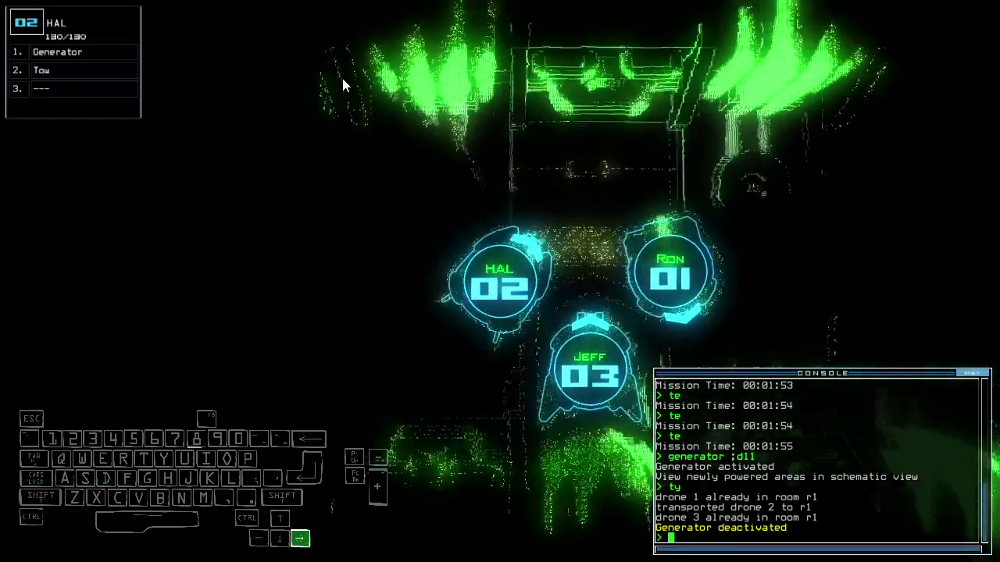
text(transport 2 r3)
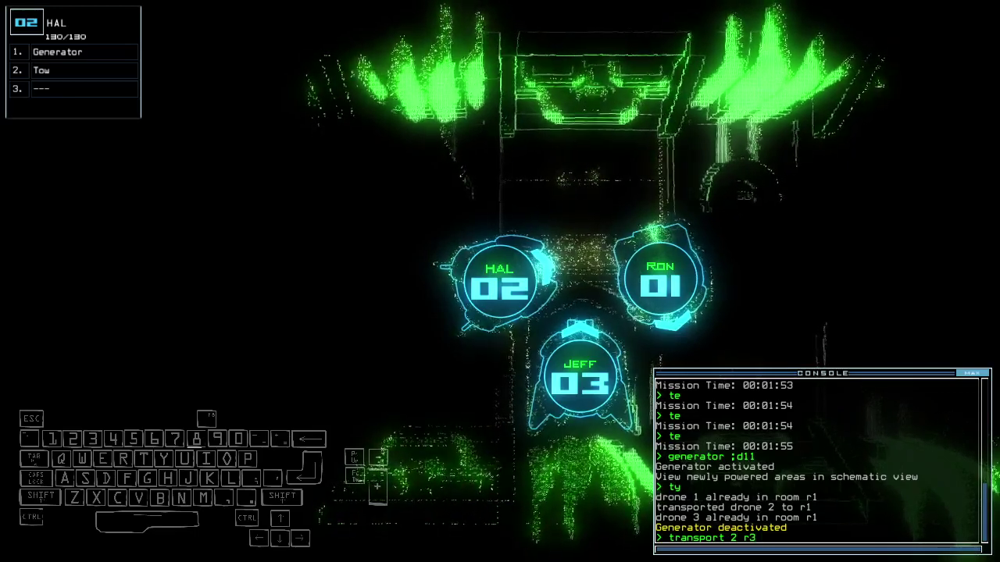
Switch twice between the ship schematic and the drone camera with Ctrl.
key(ctrl)
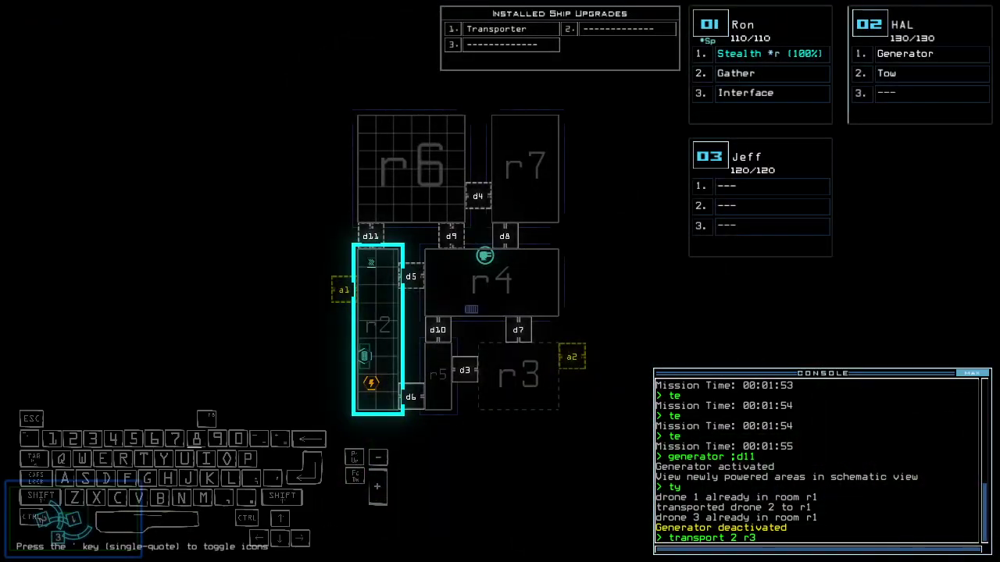
key(ctrl)
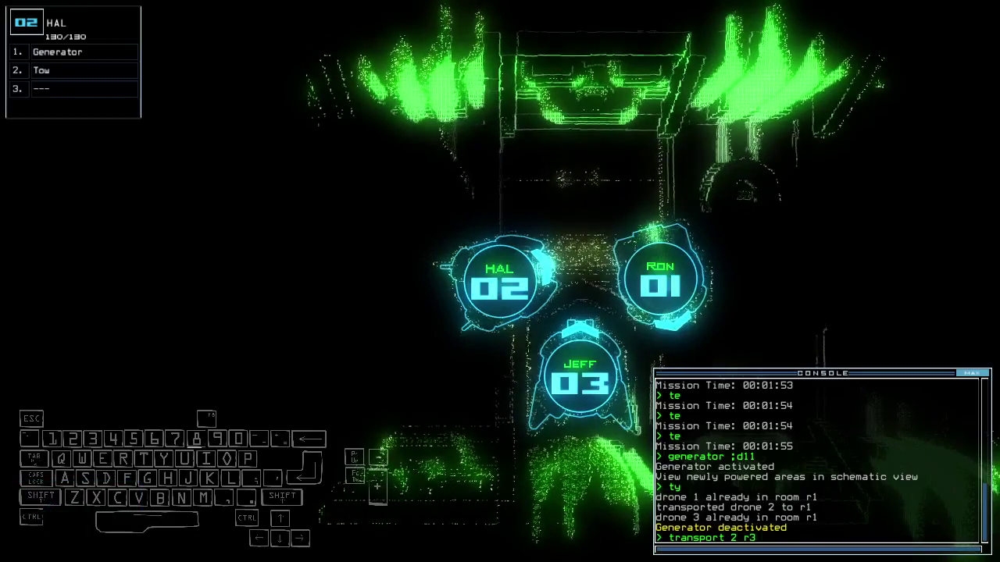
key(ctrl)
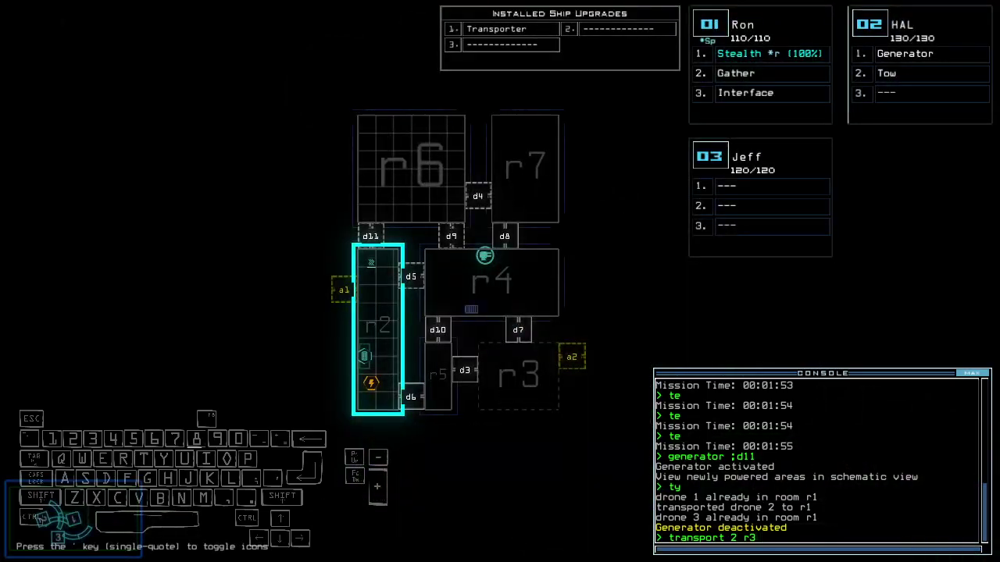
key(ctrl)
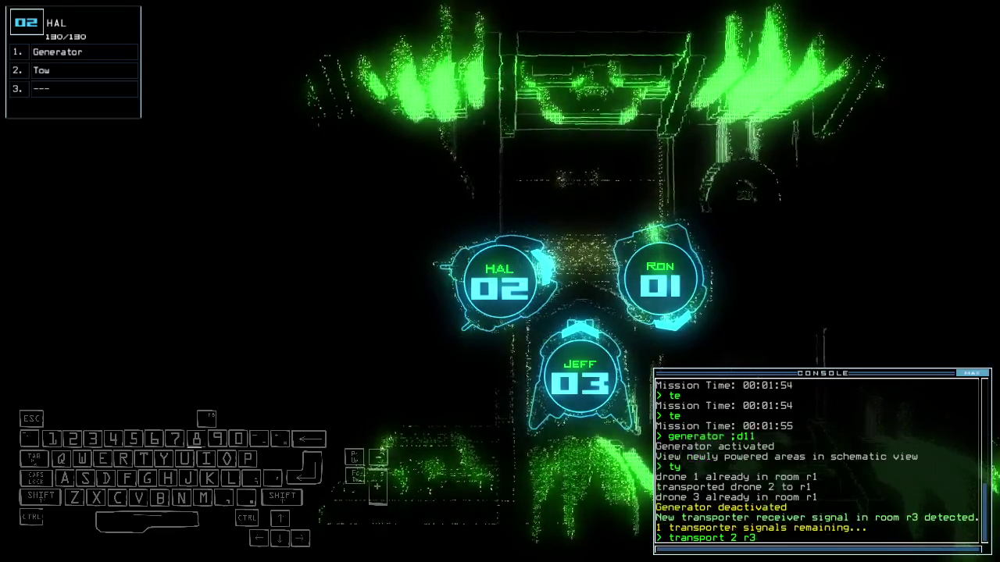
Send drone 2 to r3, run its generator there, and send drone 1 to r3.
key(Return)
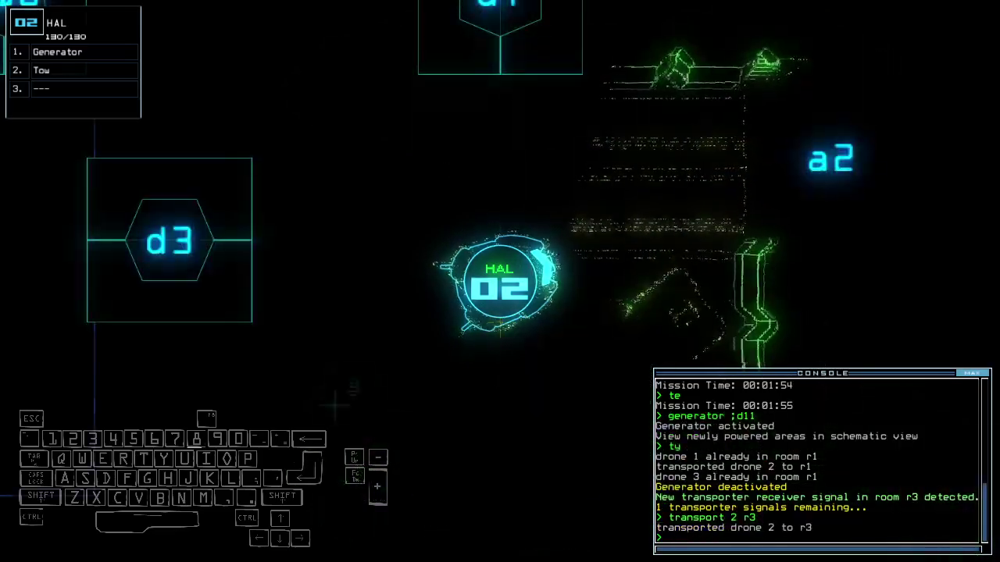
text(g)
key(Return)
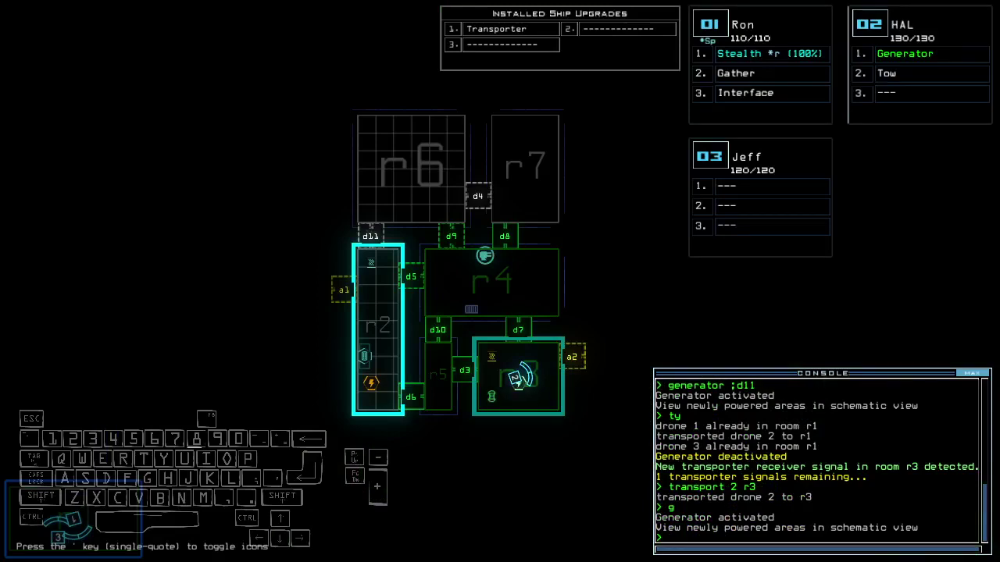
text(transport )
text(1 r3)
key(Return)
text(1)
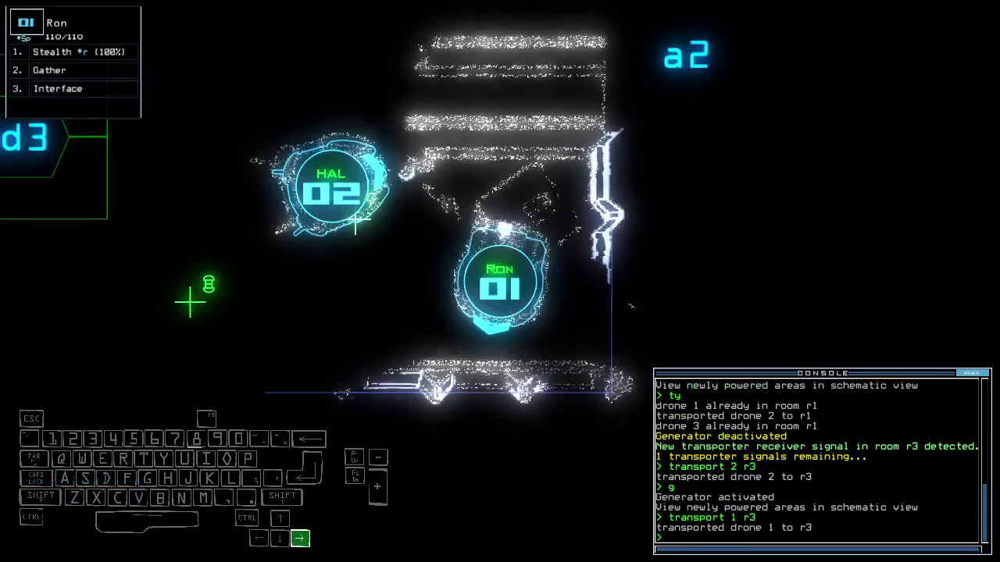
text(g)
Try to gather fuel in r3, finding none, and recall all drones to r1.
key(Return)
key(space)
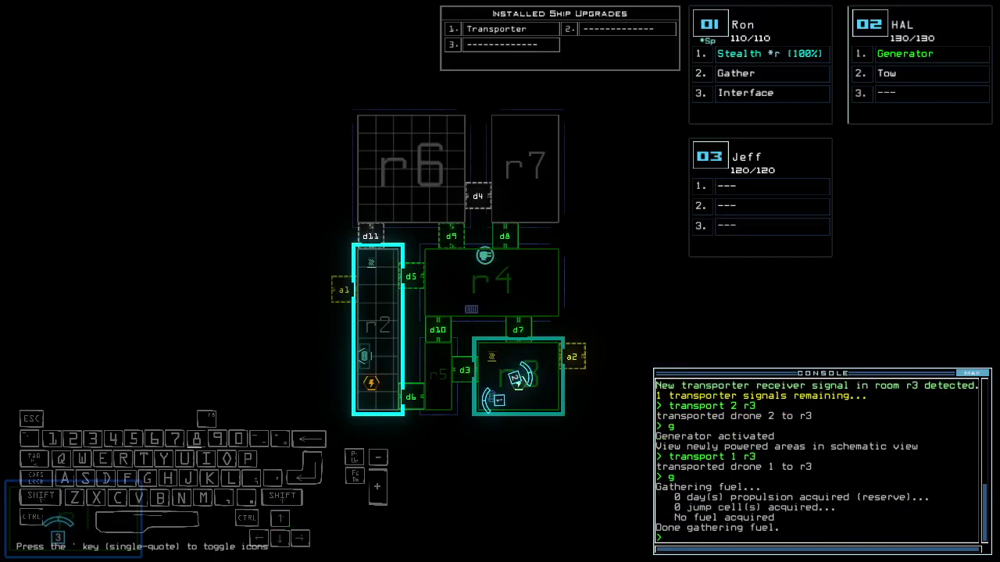
text(y)
key(Return)
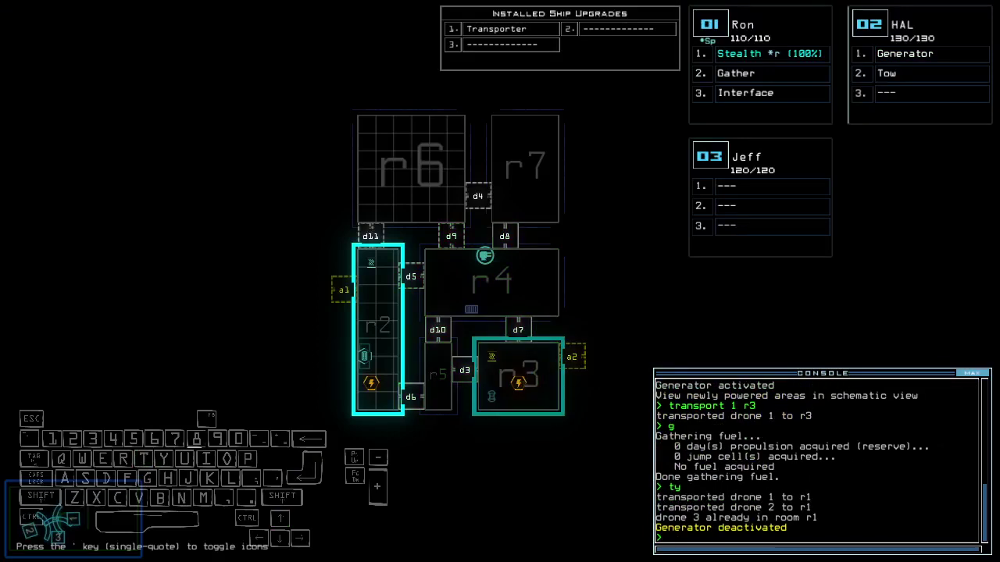
text(transport 2 r2)
Send drone 2 to r2, power its generator, and drive it toward door d11.
key(Return)
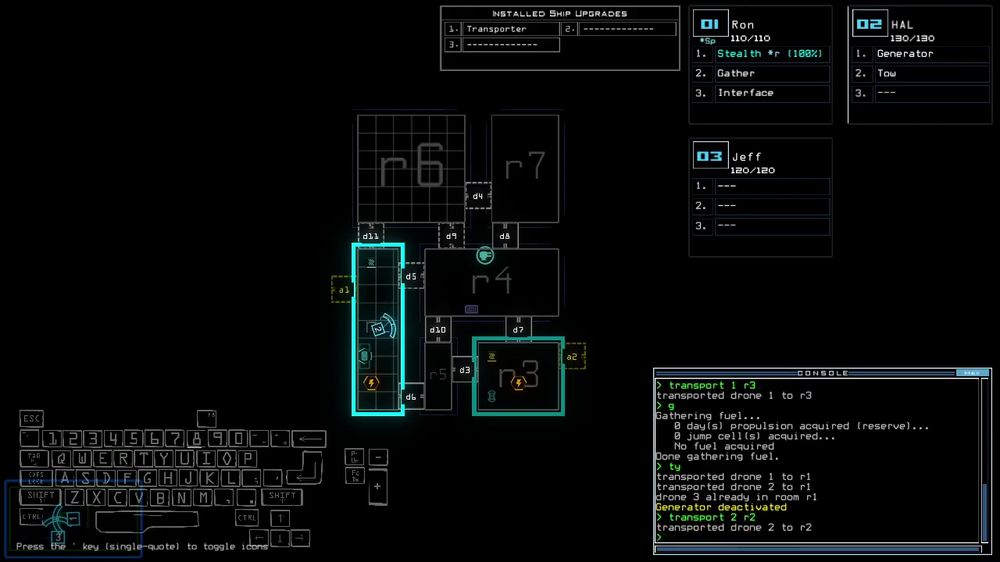
text(2generator ;d11)
key(Return)
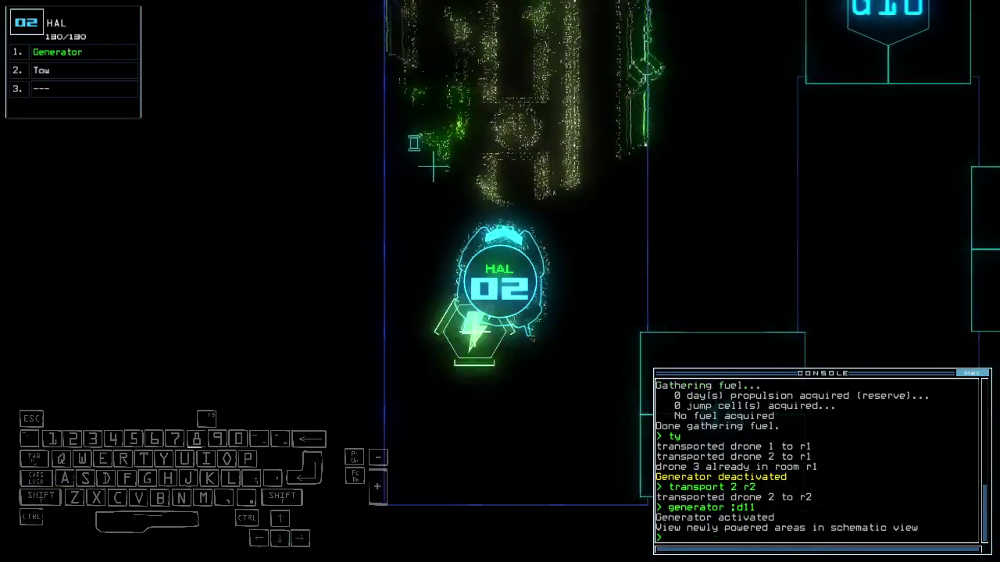
key(Up)
text(te)
key(Return)
text(te)
key(Return)
text(te)
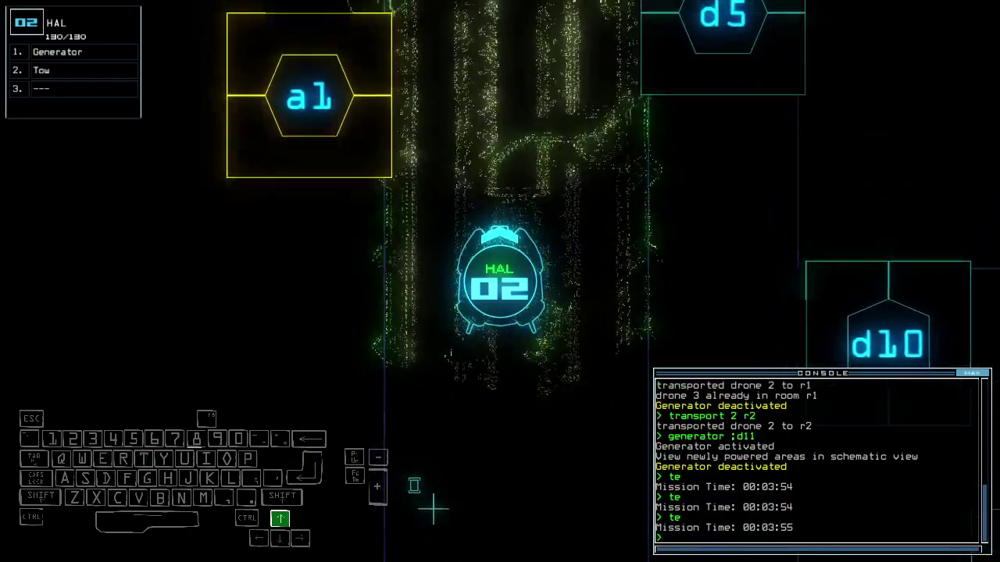
key(Up)
key(Return)
text(te)
key(Return)
text(te)
key(Return)
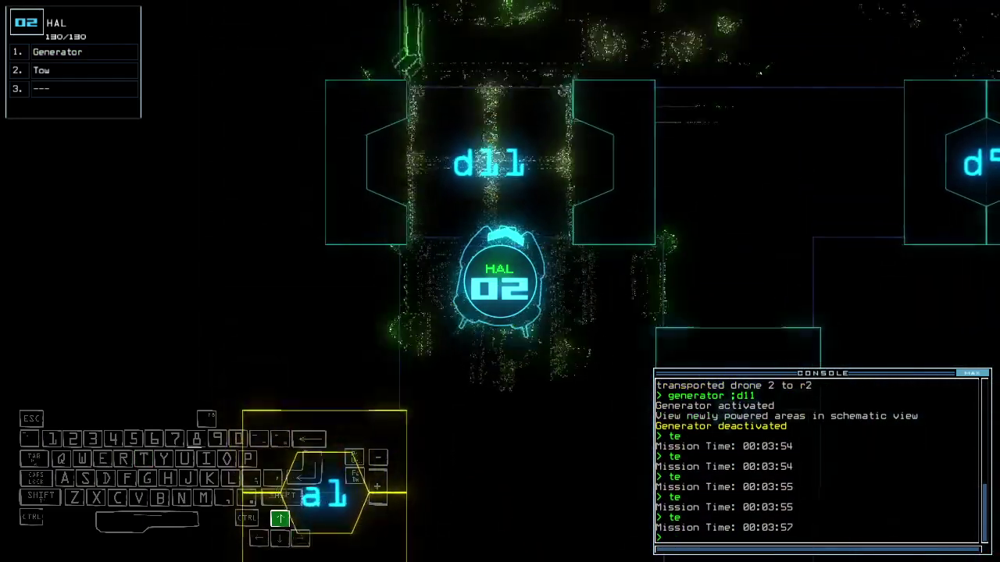
key(Up)
text(te)
Flood room r6 and drive drone 2 back down r2 past airlock a1.
key(Return)
text(1te)
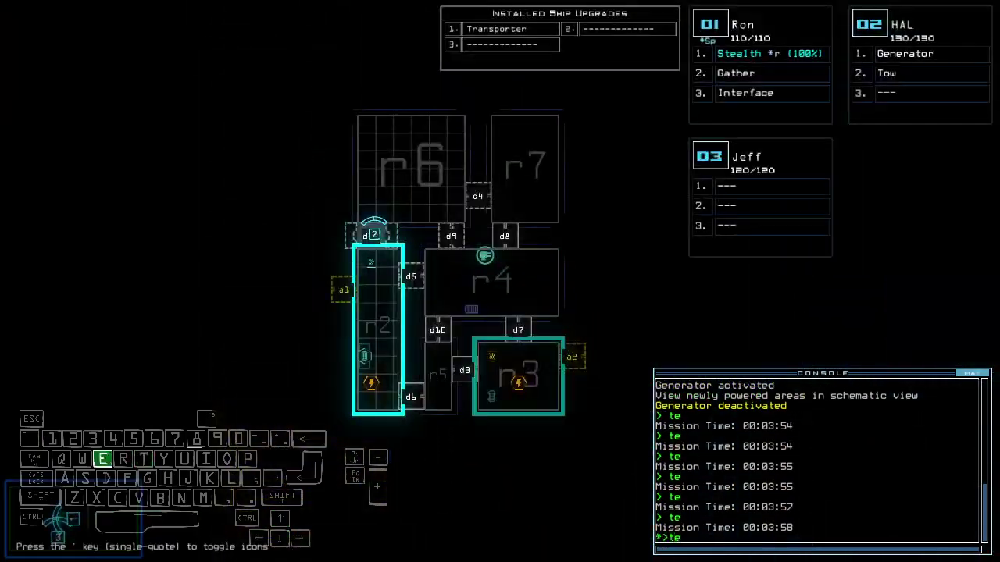
key(Return)
text(f r6)
key(Return)
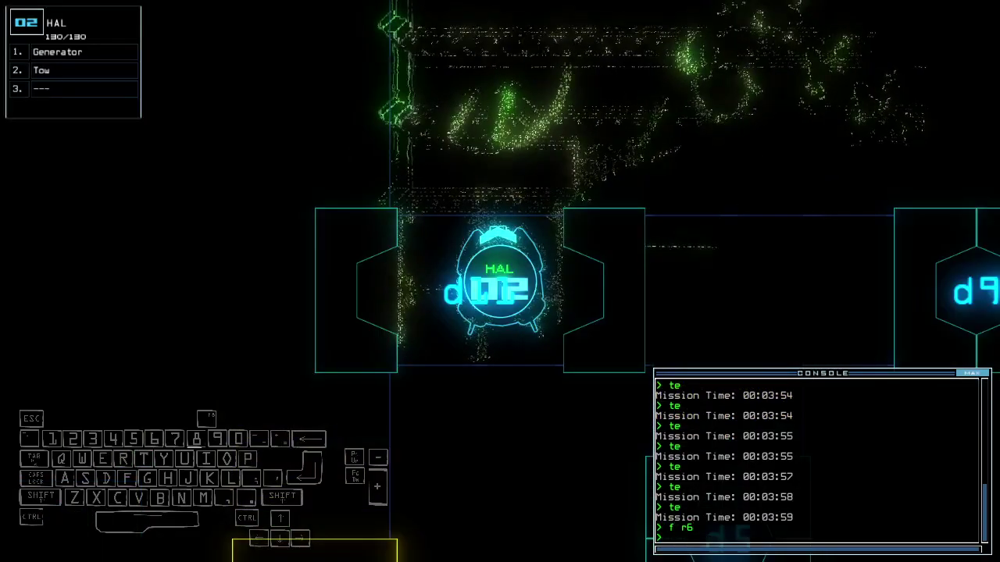
key(Up)
key(Left)
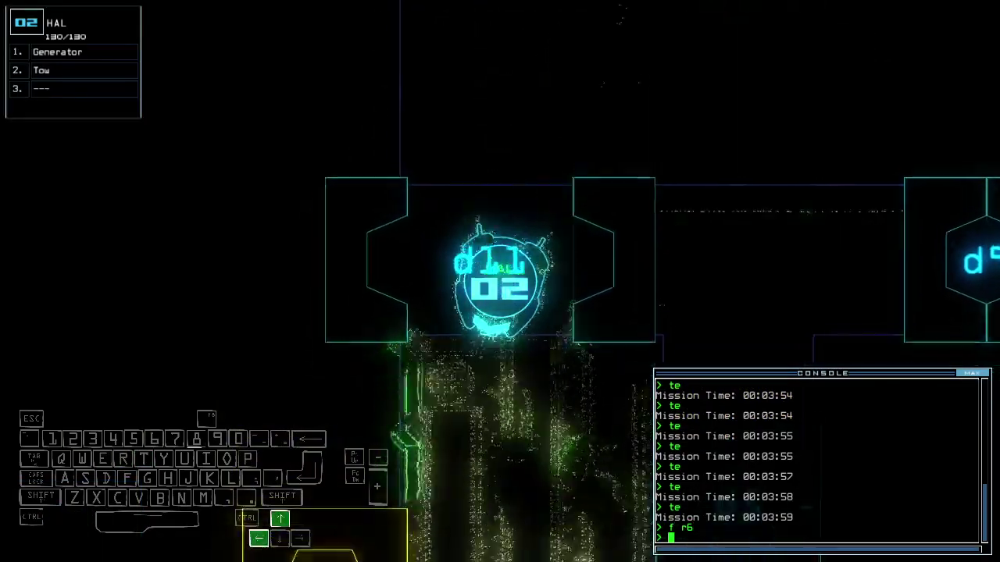
key(Up)
text(te)
key(Return)
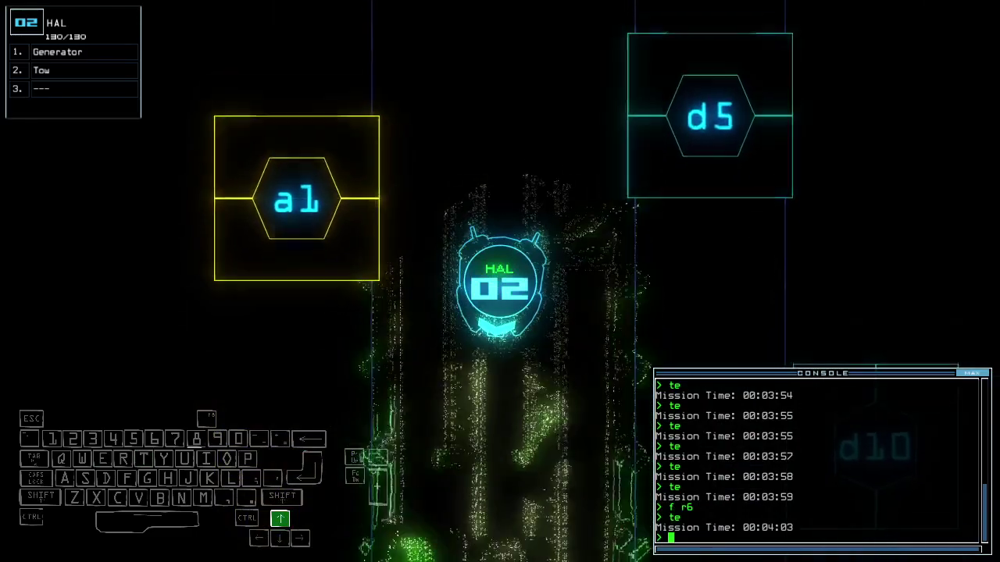
key(Up)
text(ge)
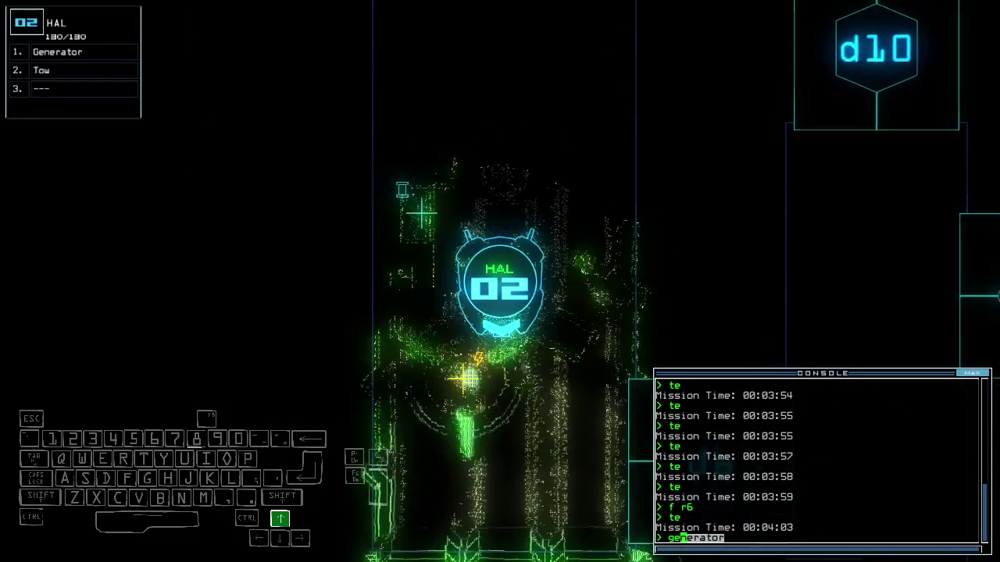
Seal r6 by closing doors d11 and d6, recall the drones, and view status.
key(Return)
text(cccc)
key(Return)
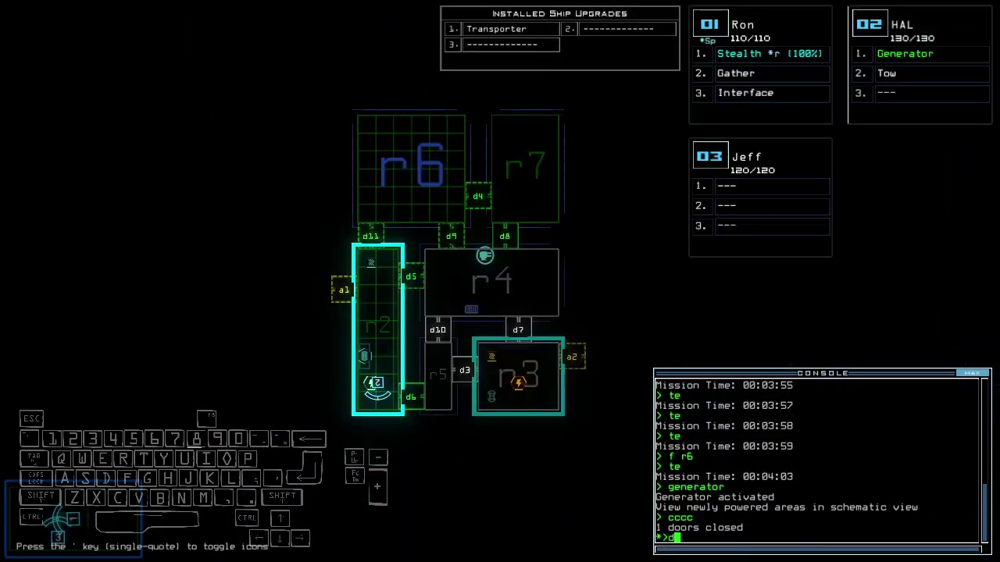
text(6)
key(Return)
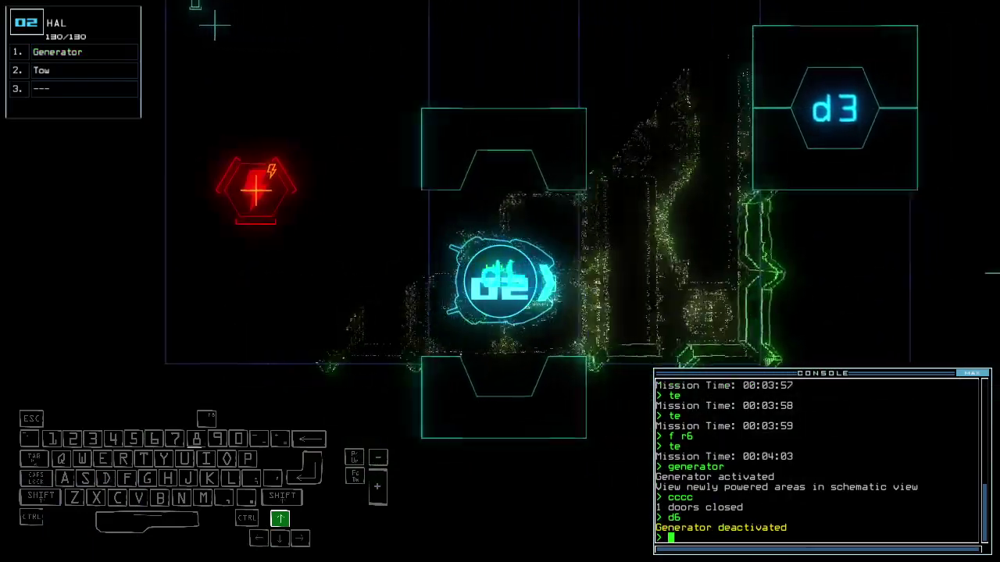
key(Down)
text(g)
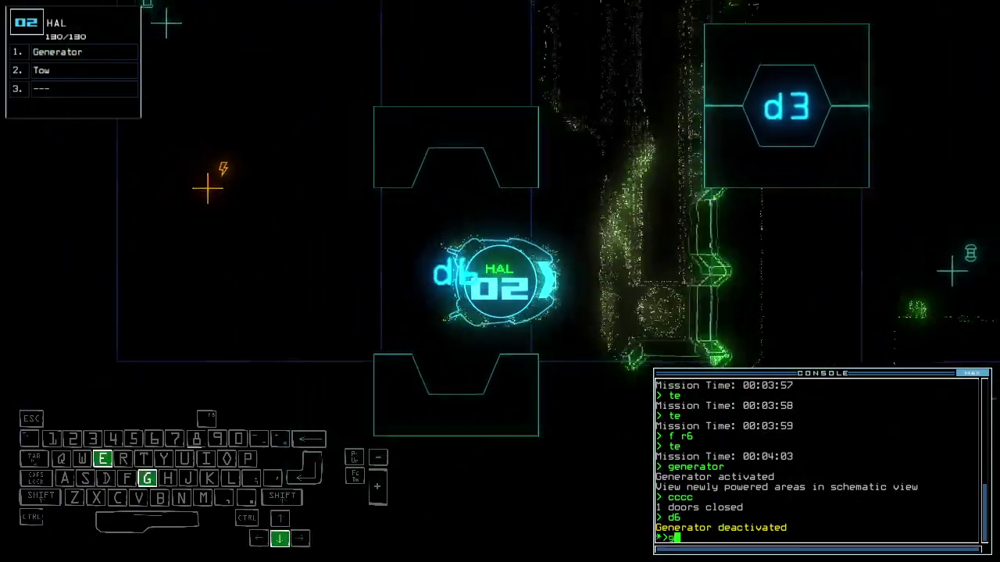
key(BackSpace)
text(cccc)
key(Return)
text(ty)
key(Return)
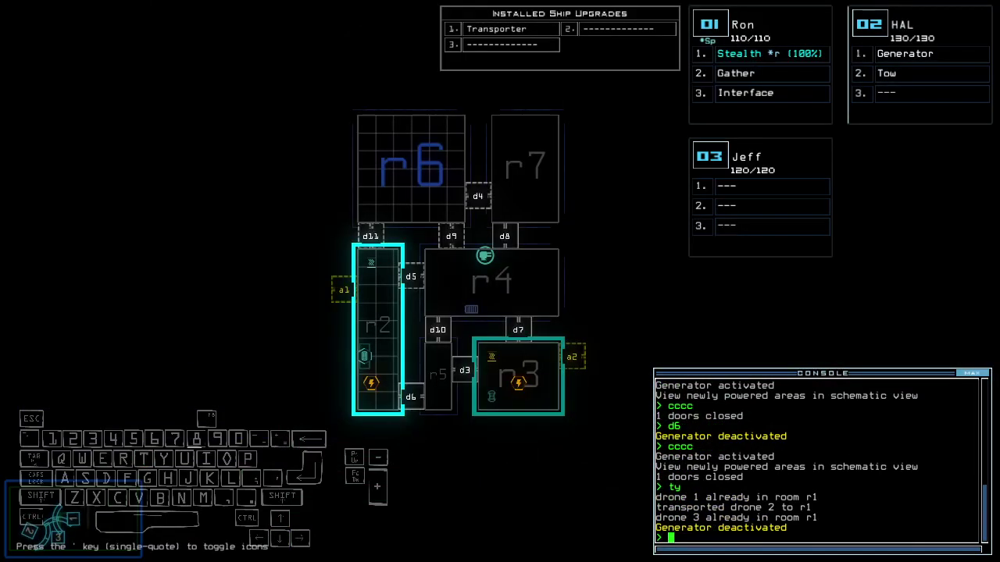
text(status)
key(Return)
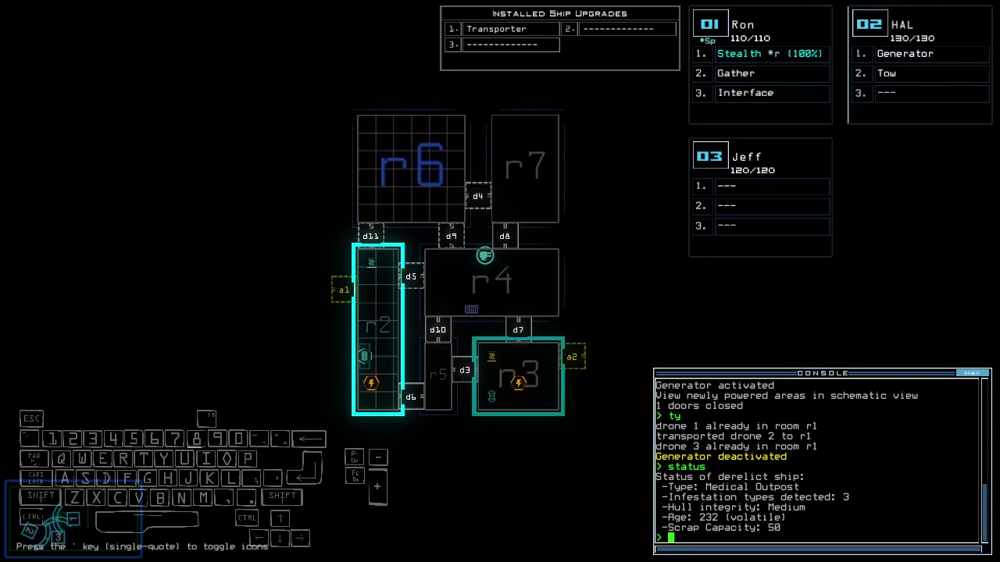
text(transport r3)
Send drone 2 to r3, drive it through the room, and power the generator.
key(Return)
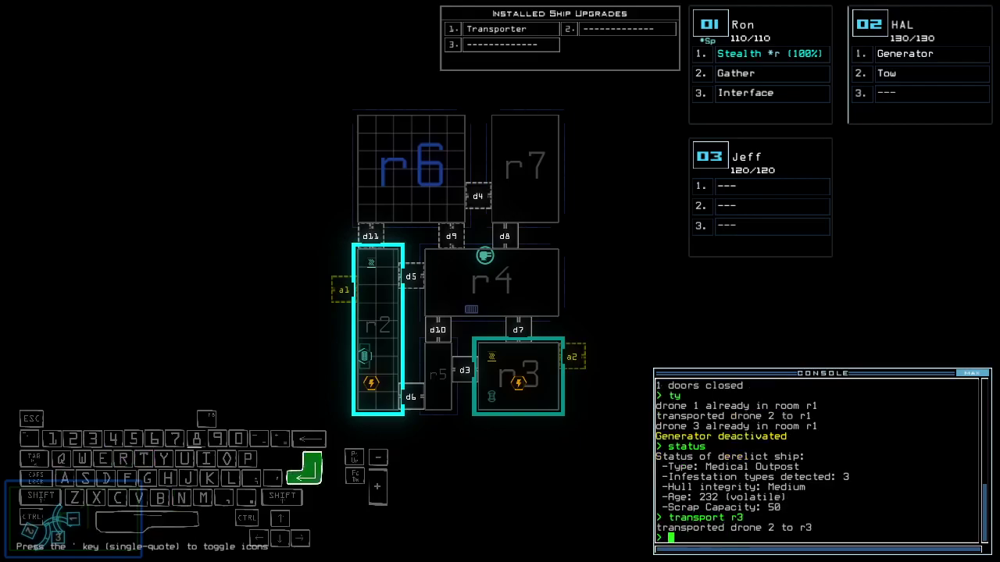
key(Up)
key(Up)
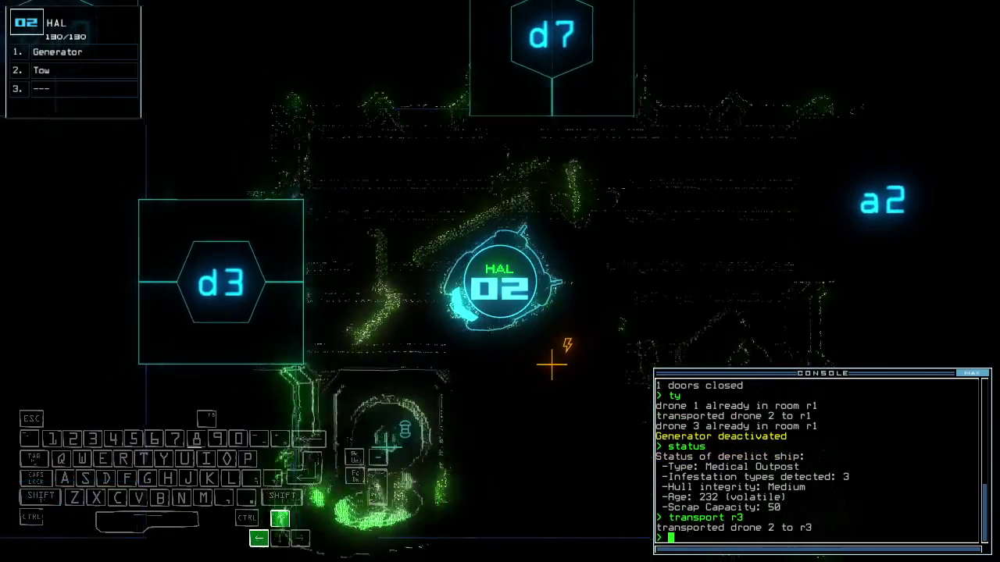
key(Up)
key(Left)
text(generator)
key(Return)
key(space)
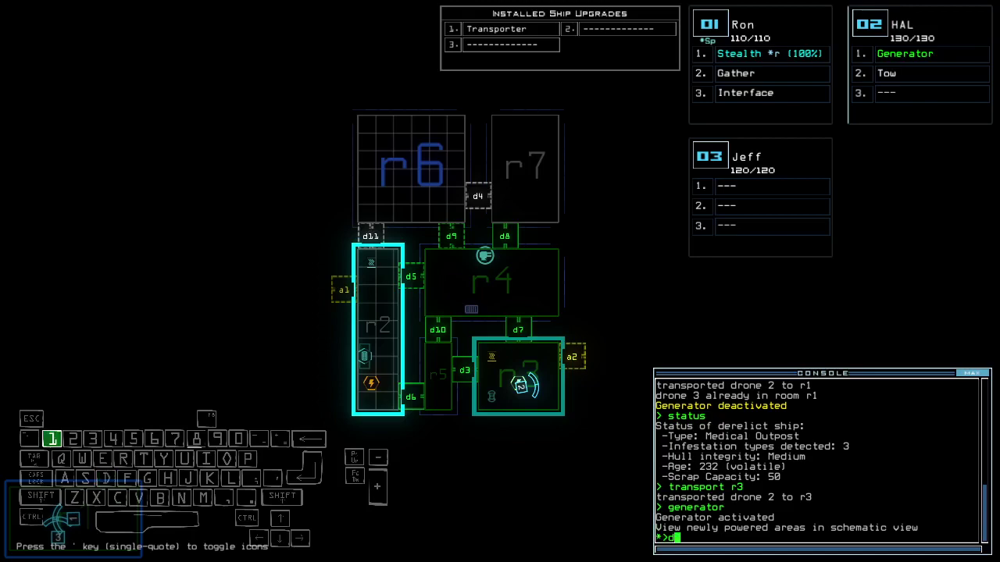
text(d10)
Open door d10, recall the drones with ty, and check the mission time.
key(Return)
text(ty)
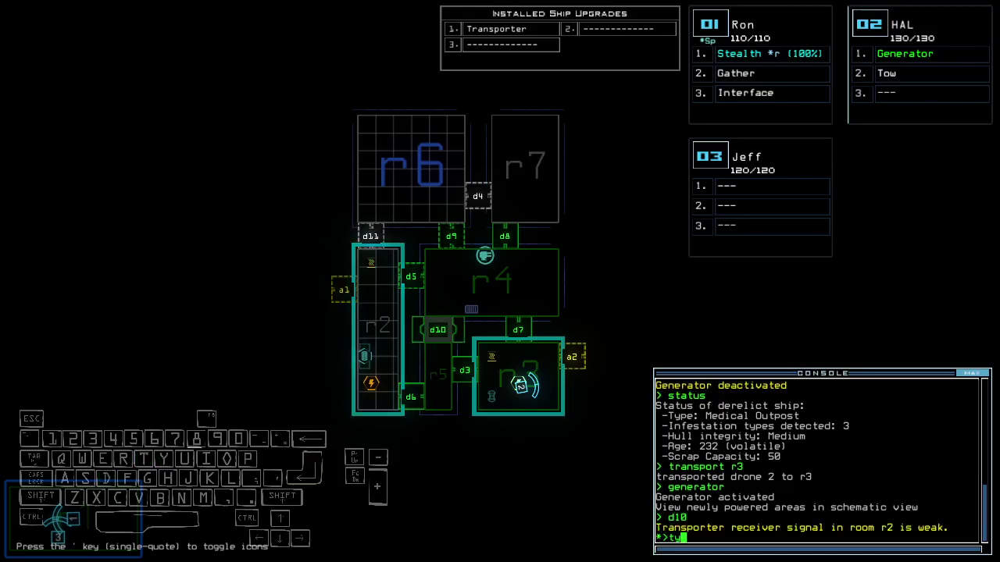
key(Return)
text(te)
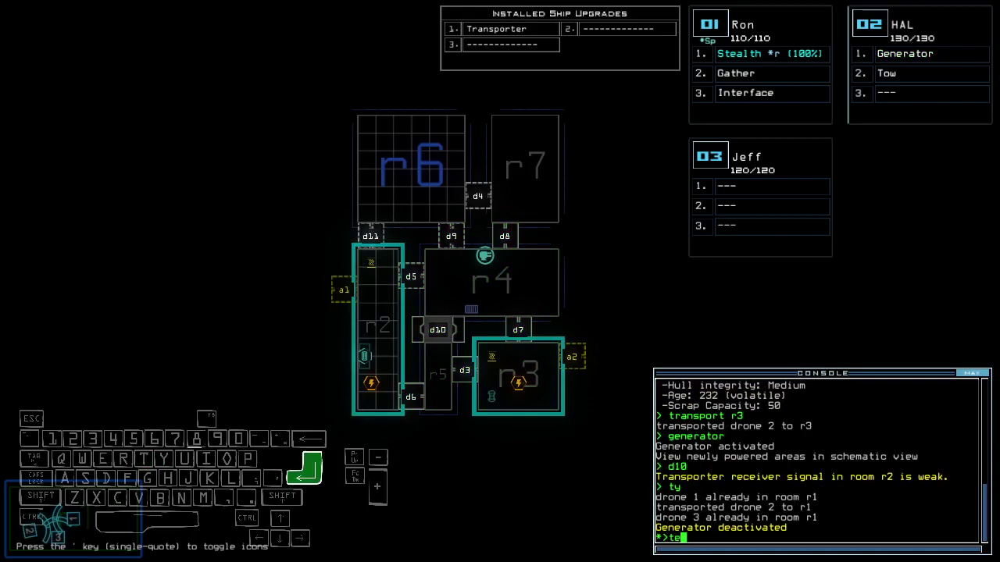
key(Return)
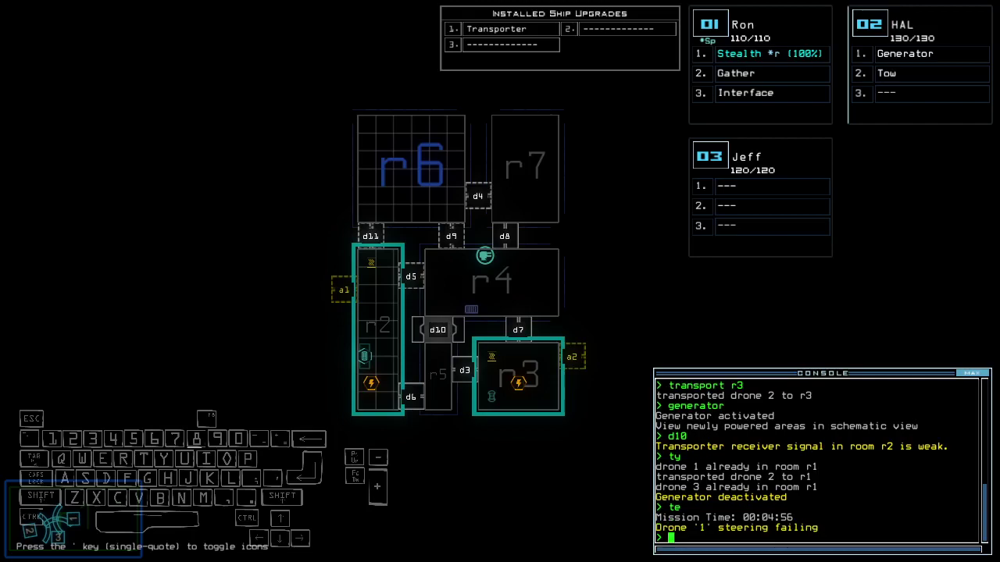
text(stat)
key(BackSpace)
key(BackSpace)
key(BackSpace)
text(te)
key(Return)
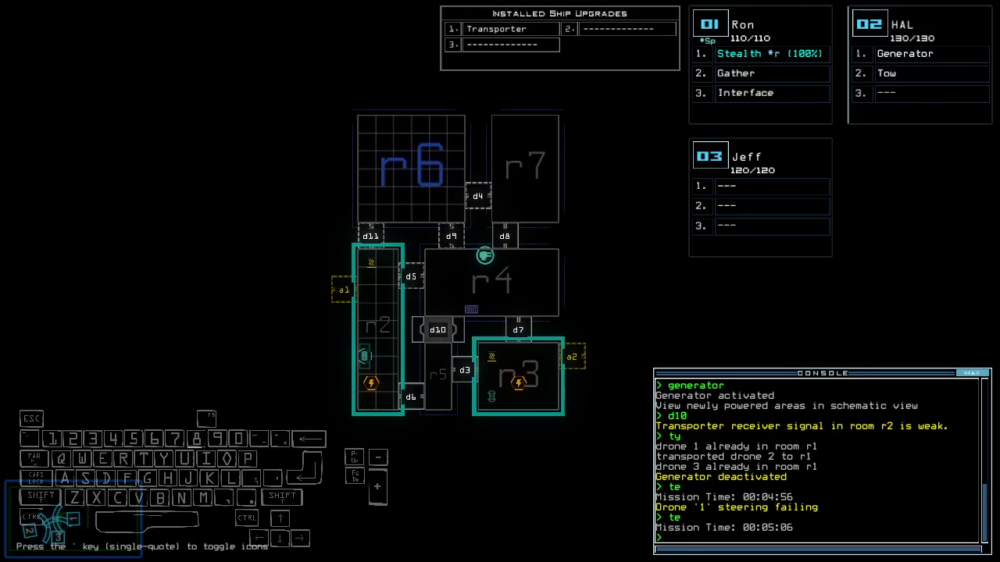
Switch to drone 01's camera, drive it forward and turn it right.
key(1)
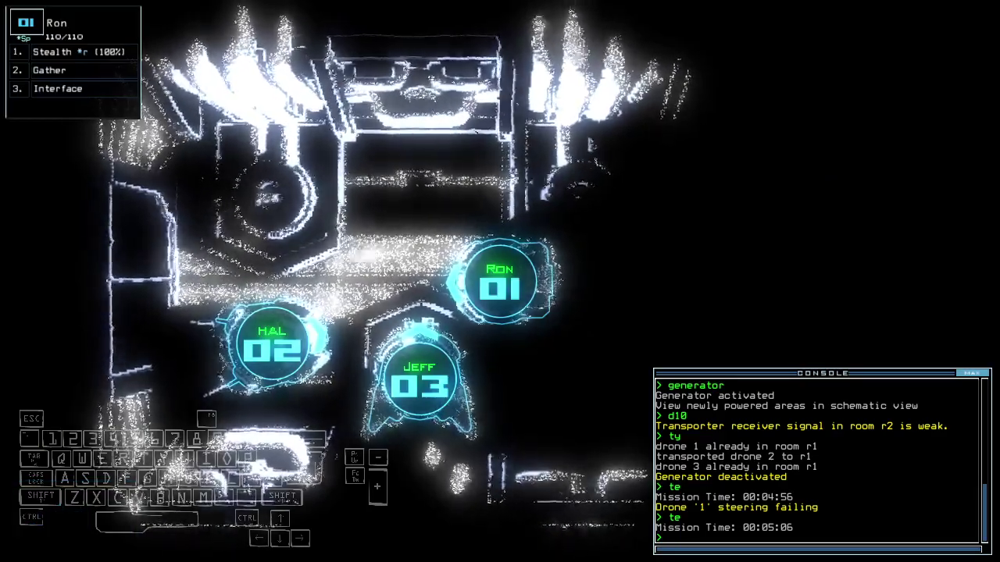
key(Up)
key(Up)
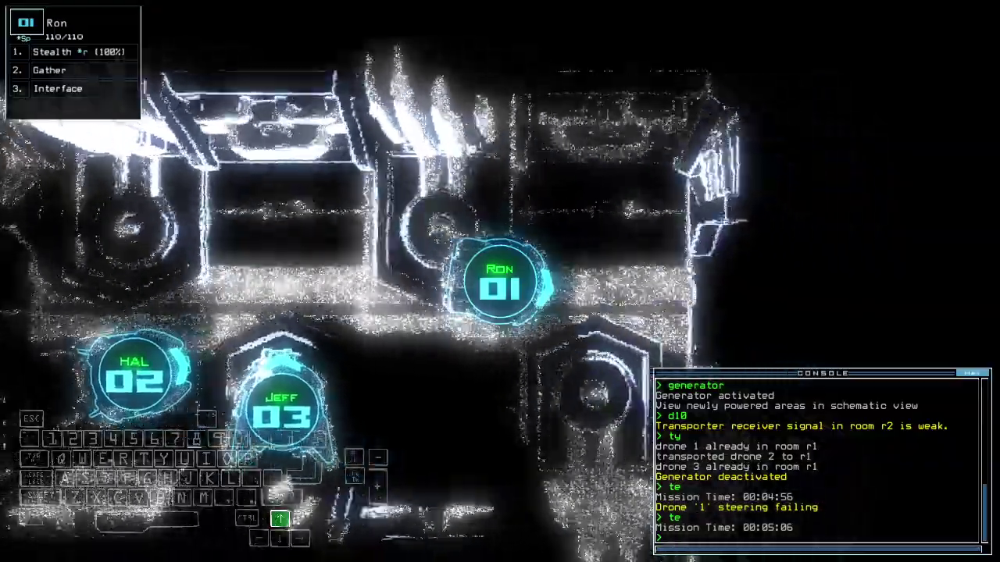
key(Up)
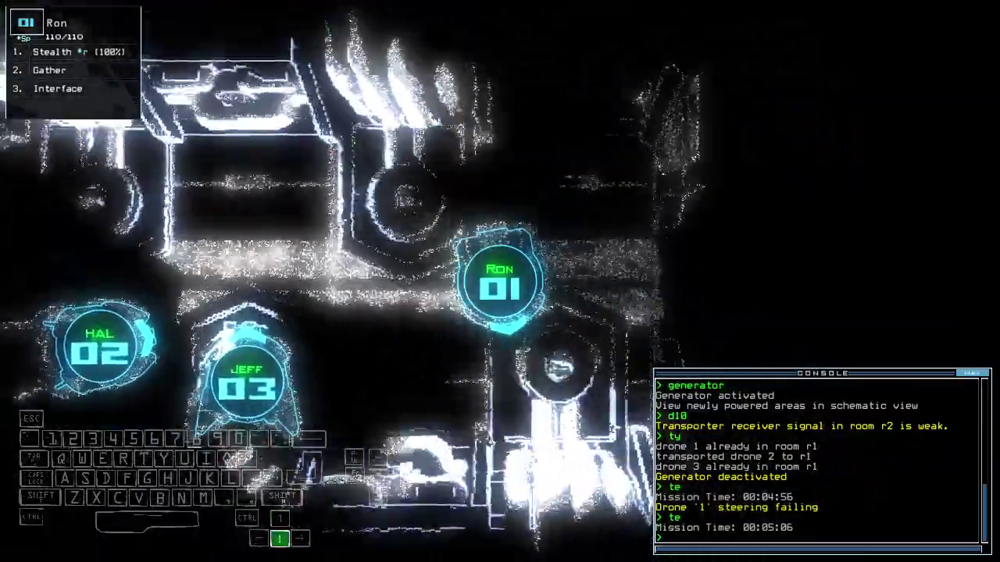
key(Right)
key(Right)
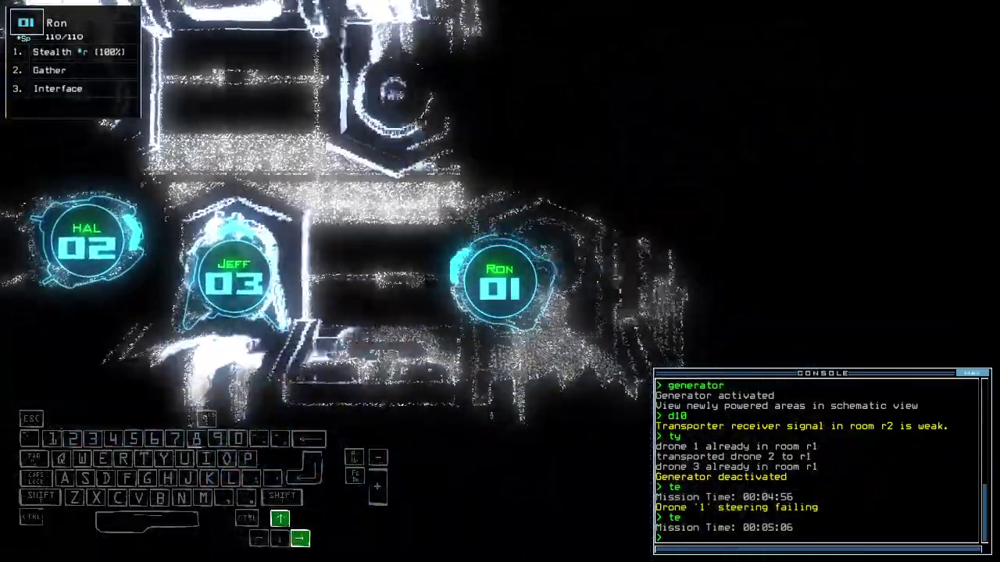
key(Right)
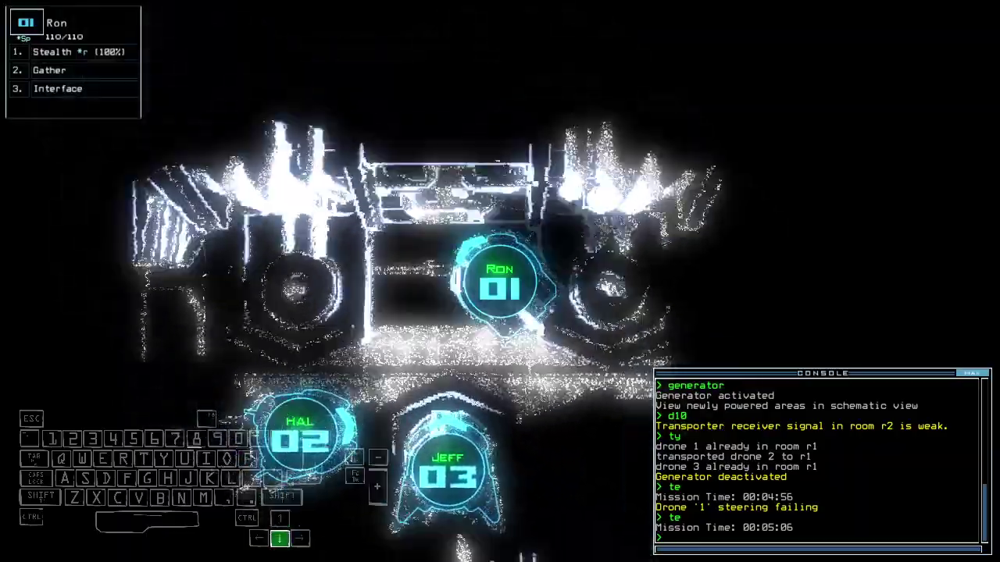
Reposition drone 01 beside the other drones, briefly checking the schematic map.
key(Up)
key(Up)
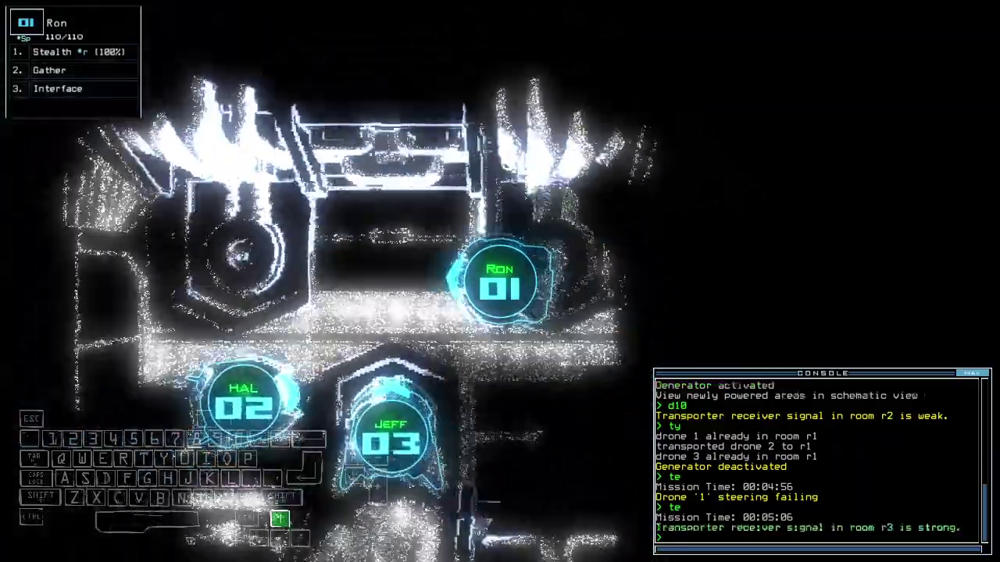
key(Right)
key(Down)
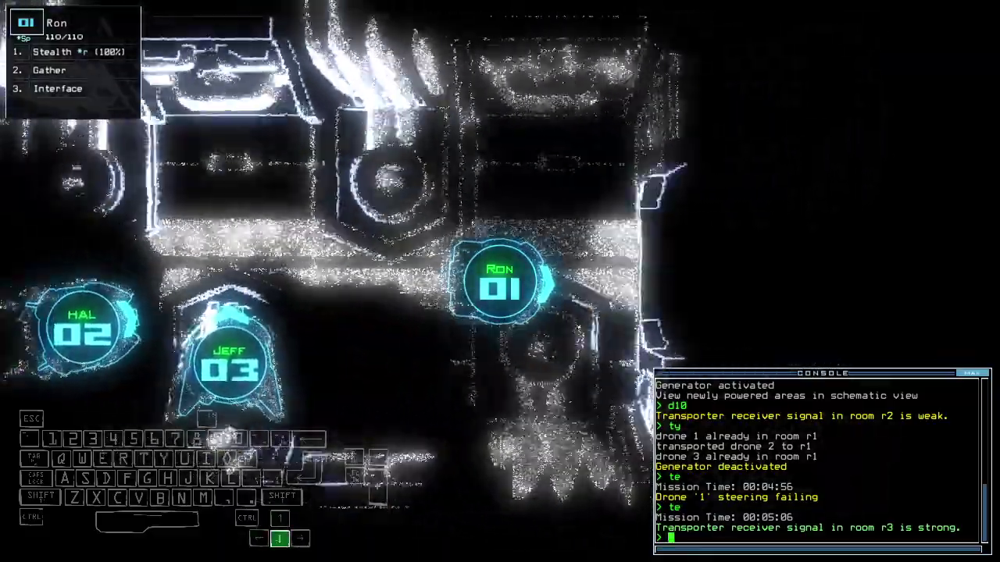
key(Down)
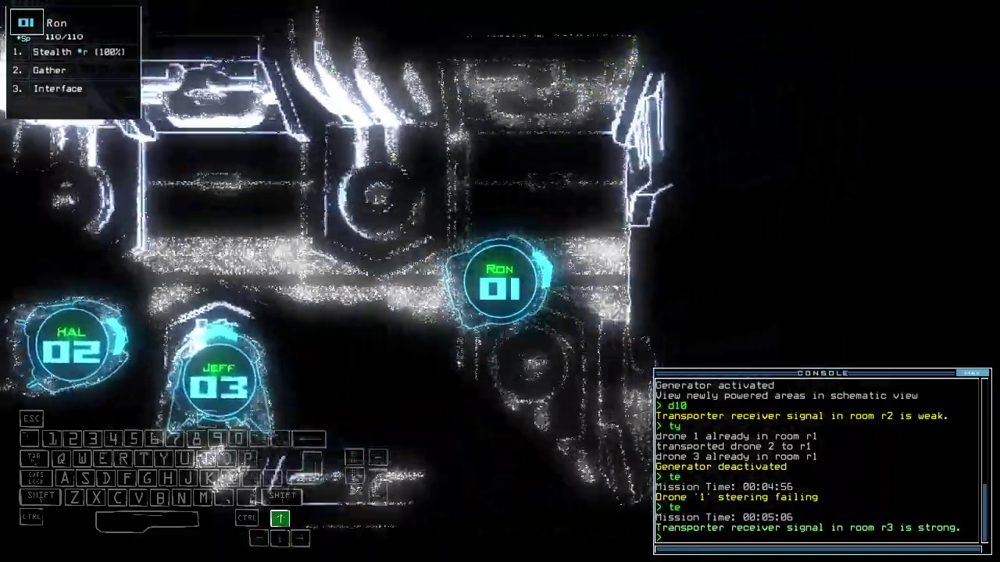
key(Left)
key(Left)
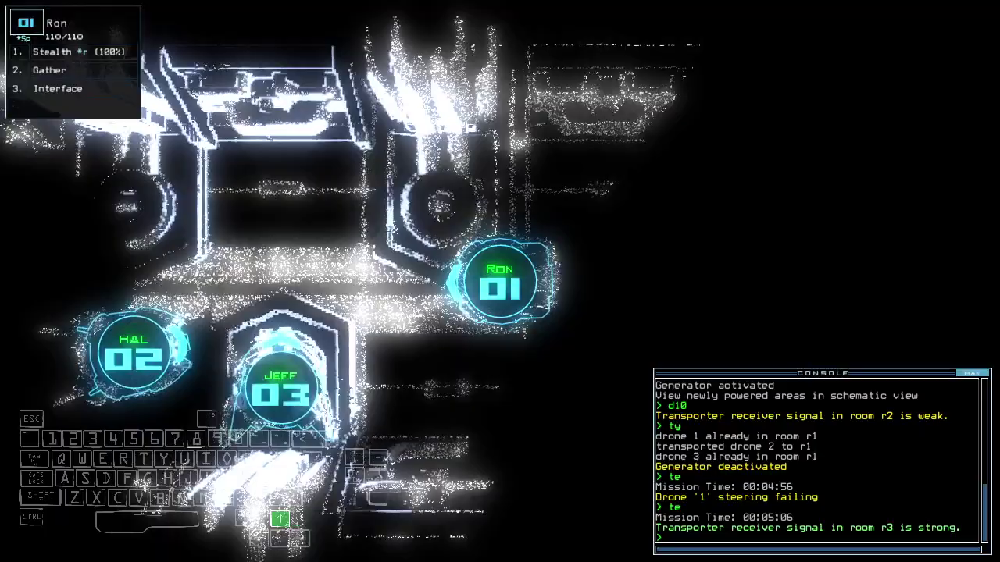
key(Up)
key(Up)
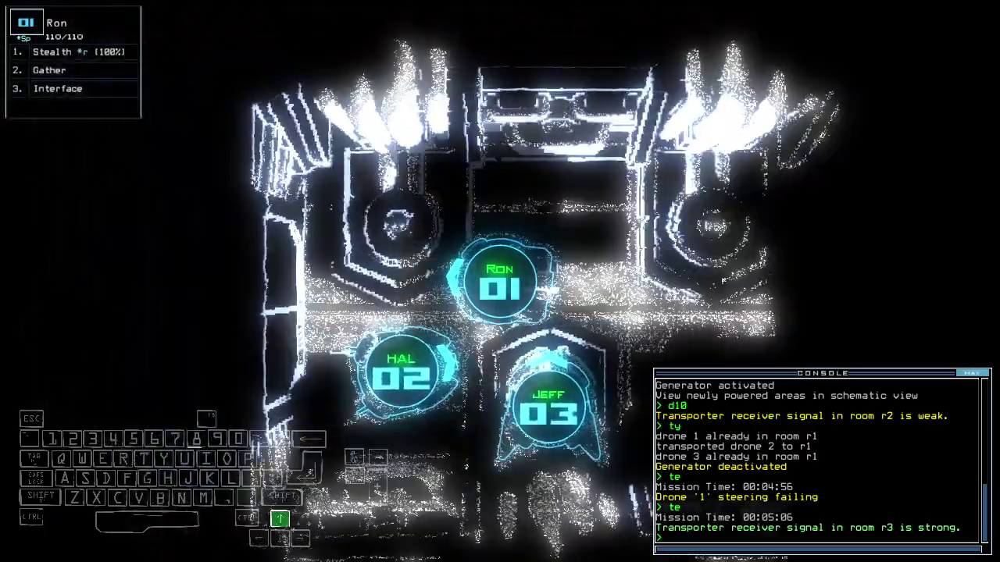
key(Return)
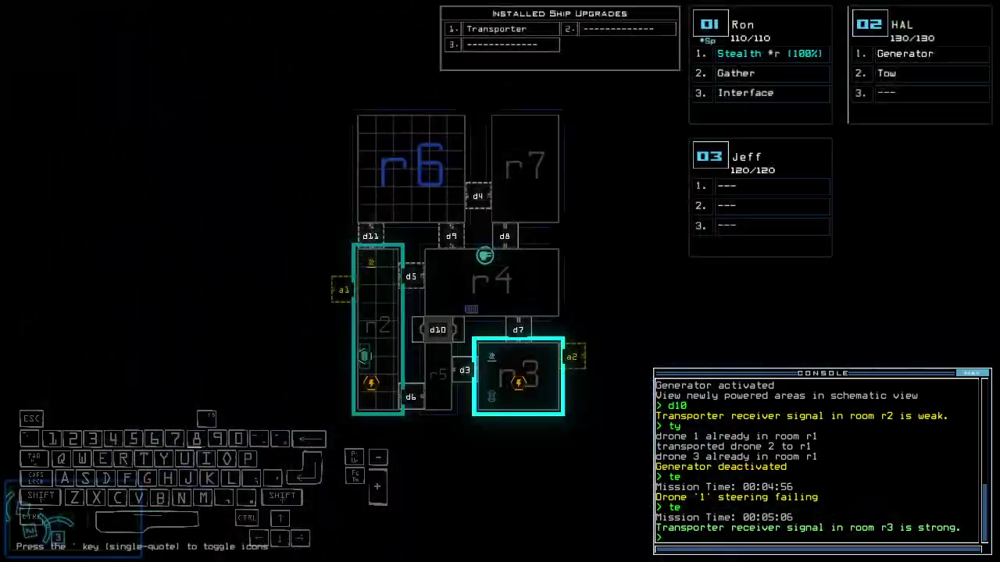
key(space)
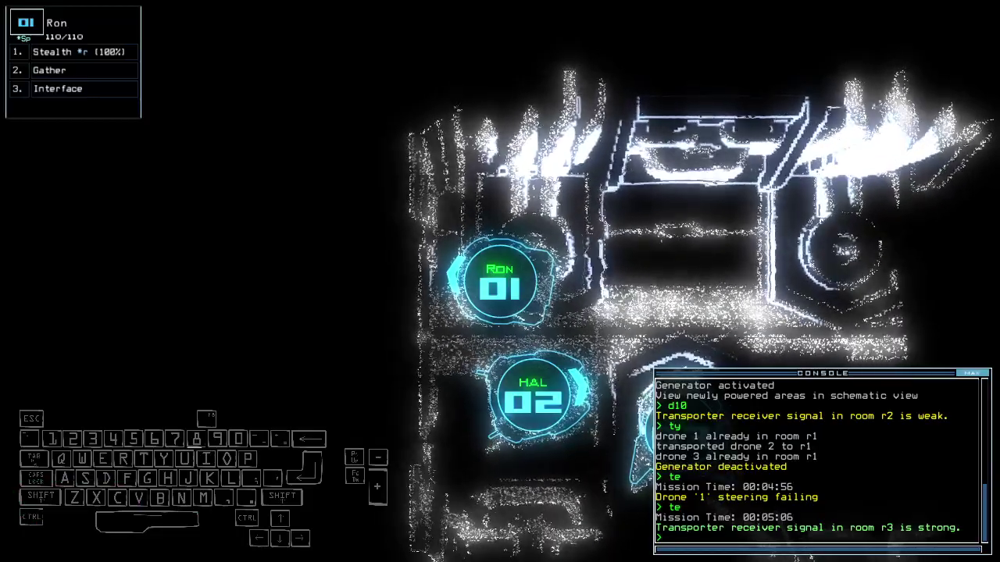
Show the schematic map, revealing room r4 flooding with radiation from a pipe rupture.
key(Down)
key(space)
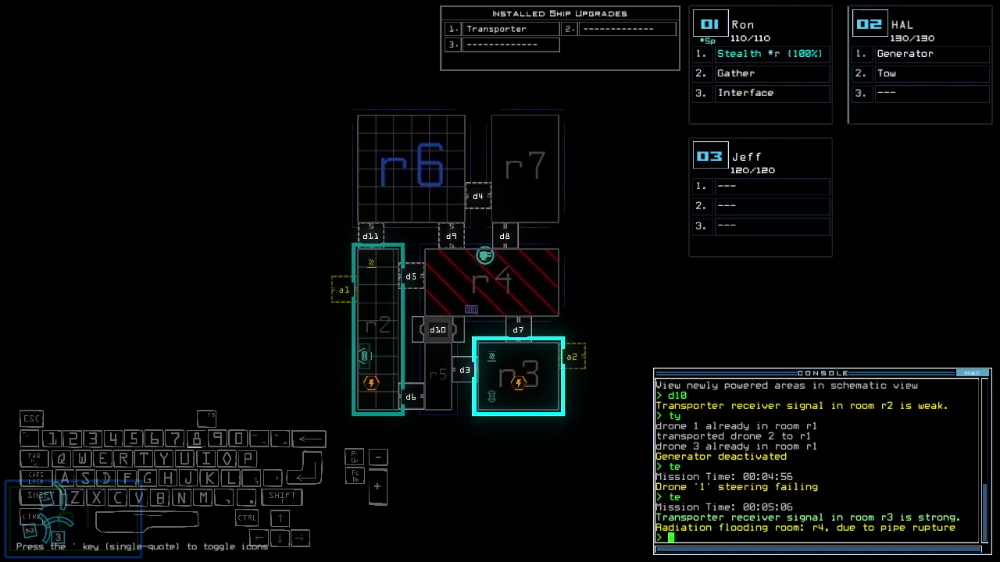
text(transport 1 2 r3)
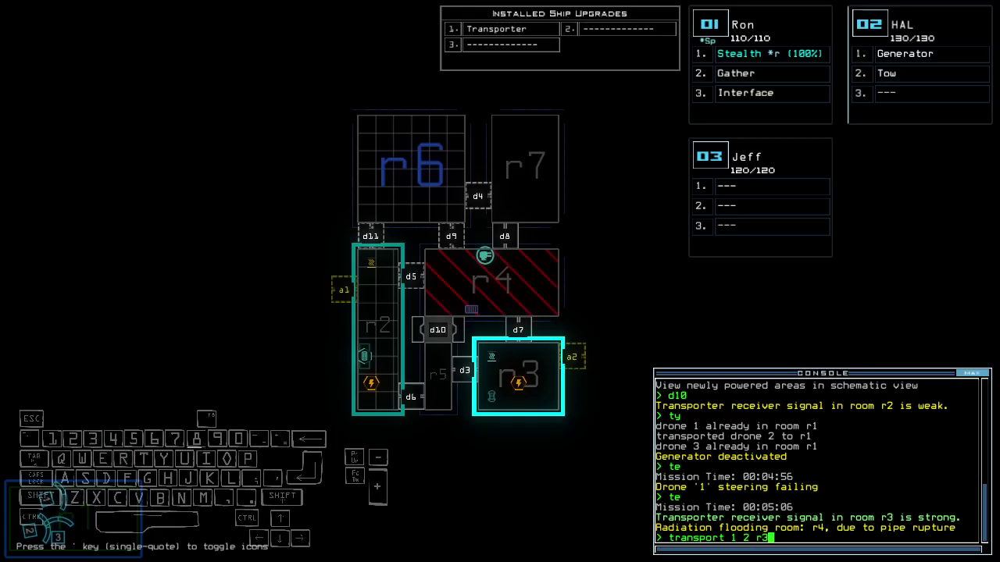
Transport drones 1 and 2 to r3, activate generator 2, and close a door.
key(Return)
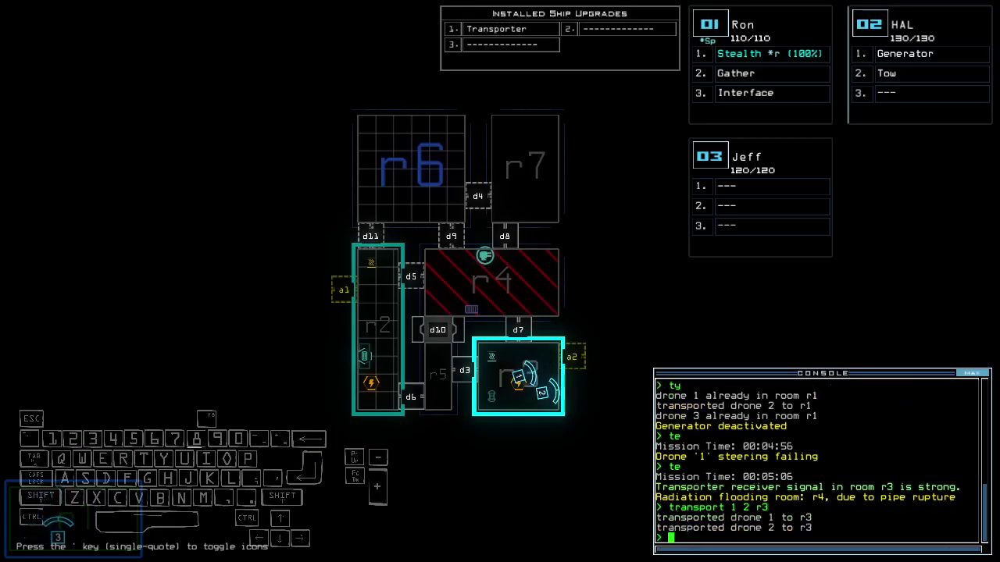
key(space)
text(generator 2)
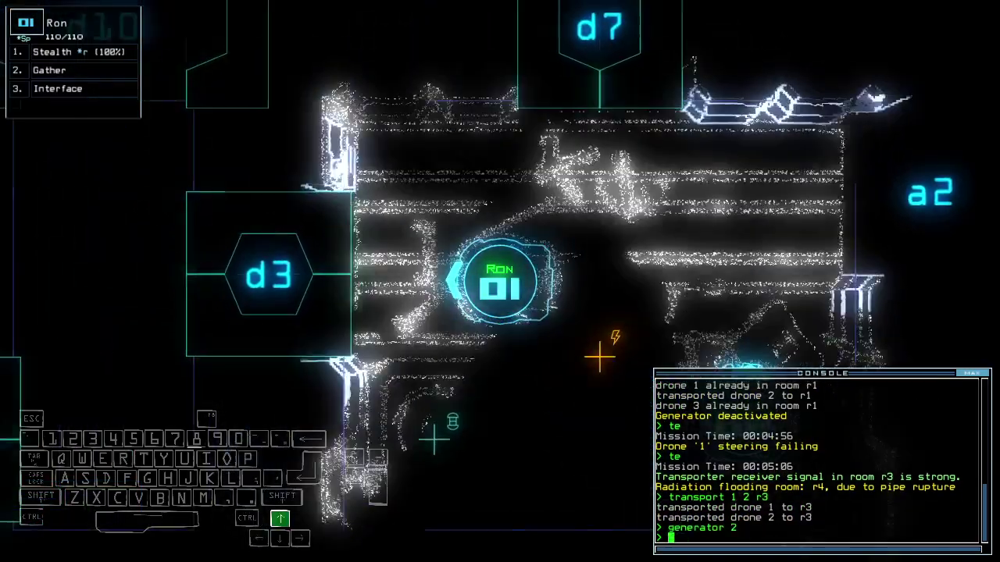
key(Return)
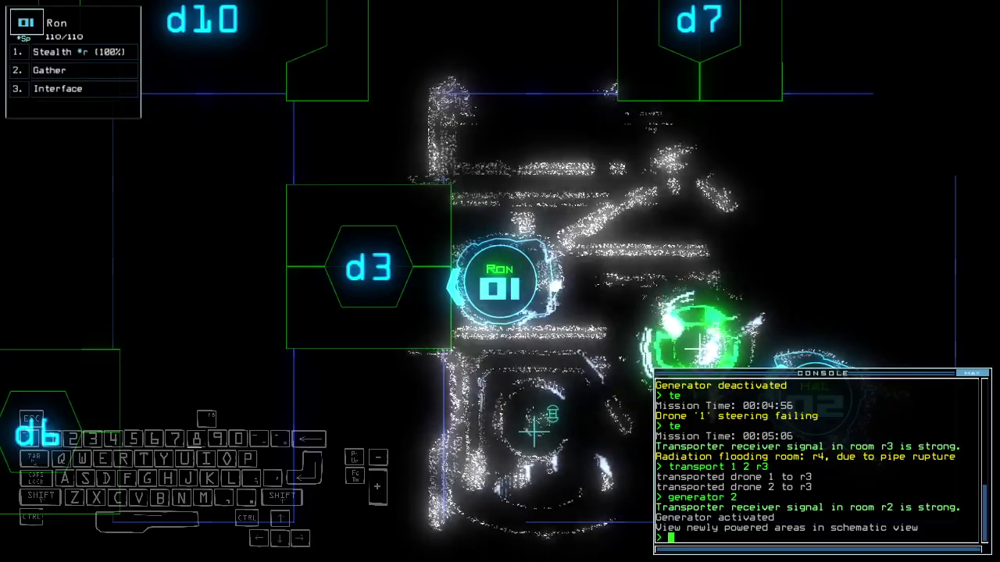
text(cccc)
key(Return)
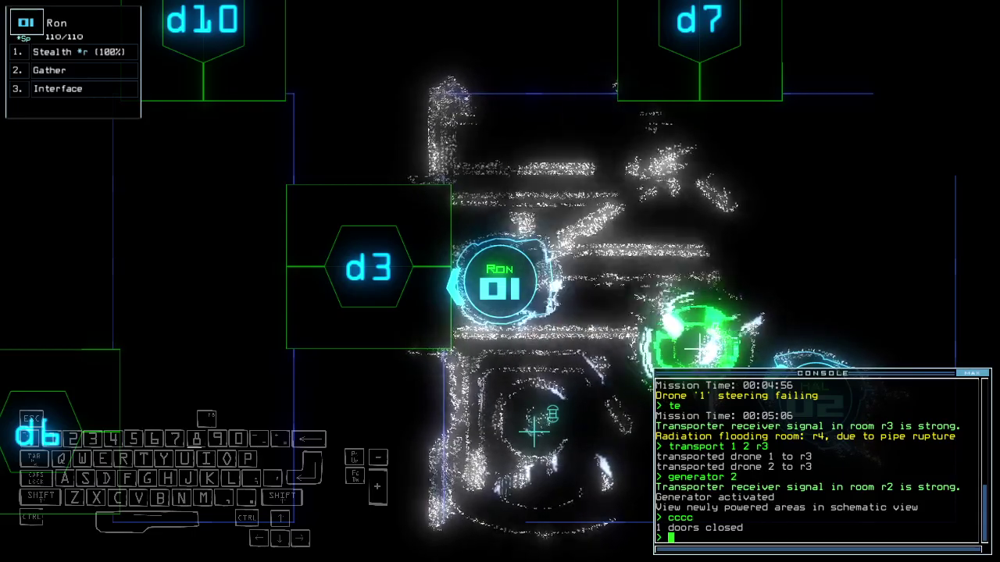
key(space)
key(space)
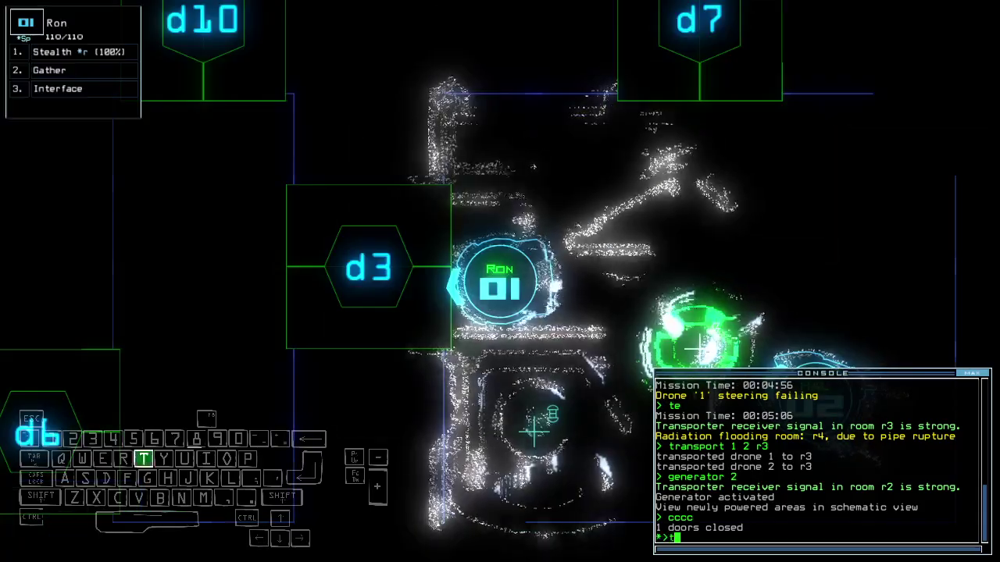
text(transport r2)
Transport drone 1 to r2, drive it forward, and open then close door d6.
key(Return)
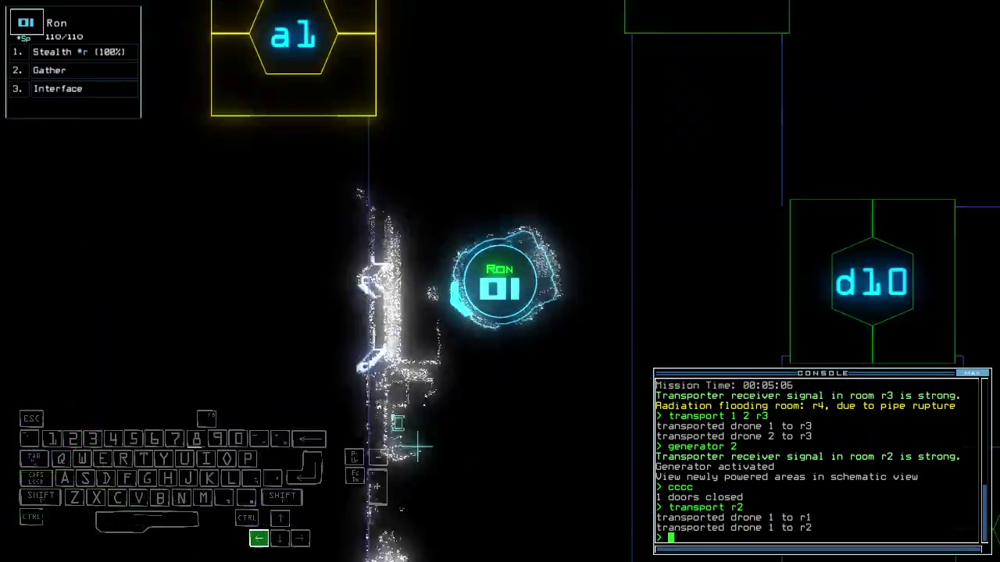
key(Up)
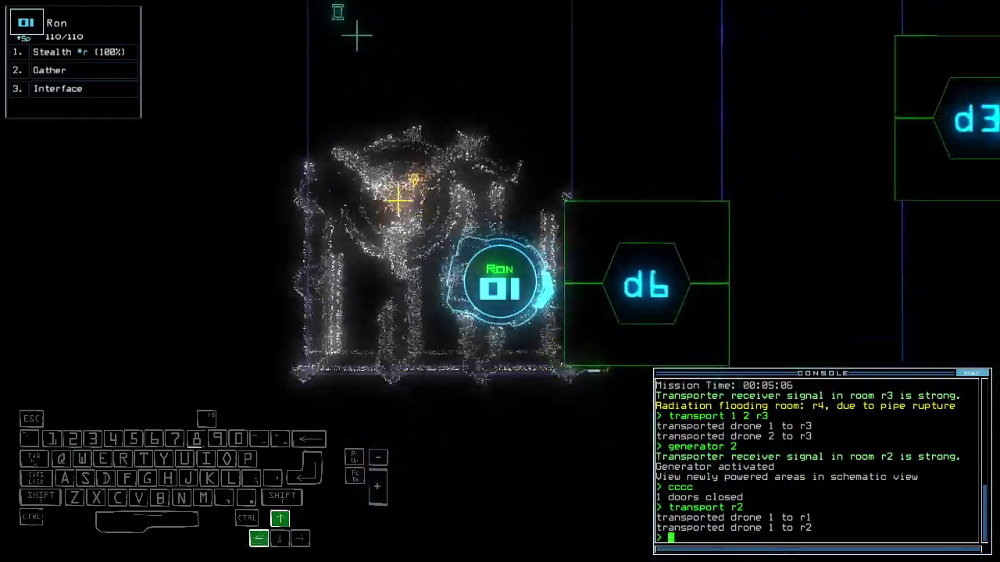
text(d6)
key(Return)
text(cccc)
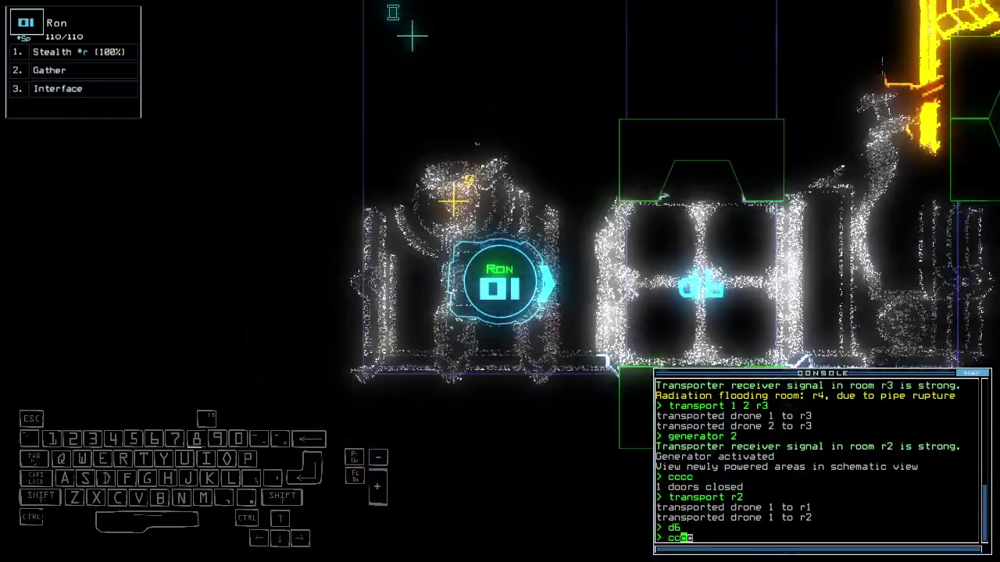
key(Return)
Open door d10 from the schematic map to flood r5, then return to drone 01.
key(space)
text(d)
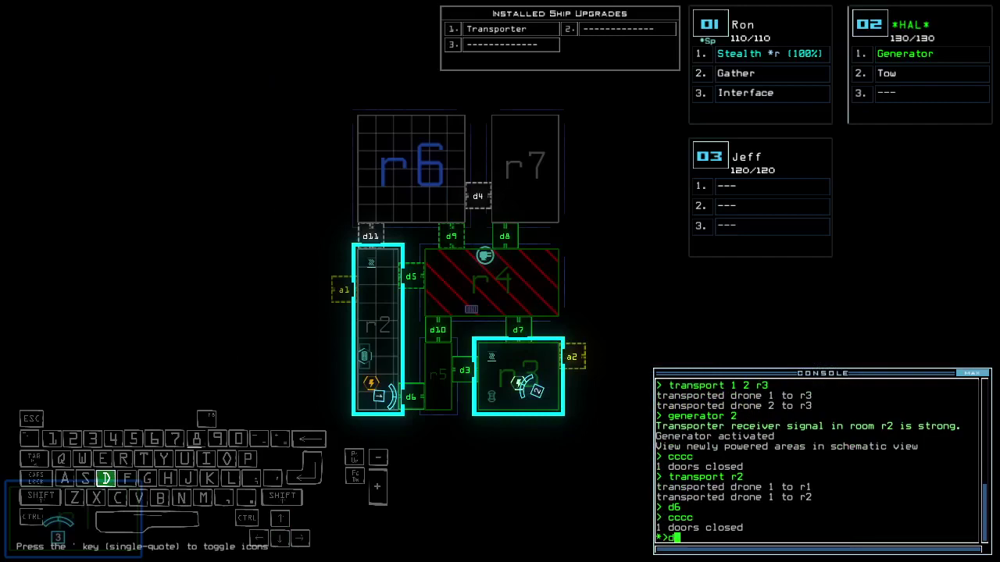
text(10)
key(Return)
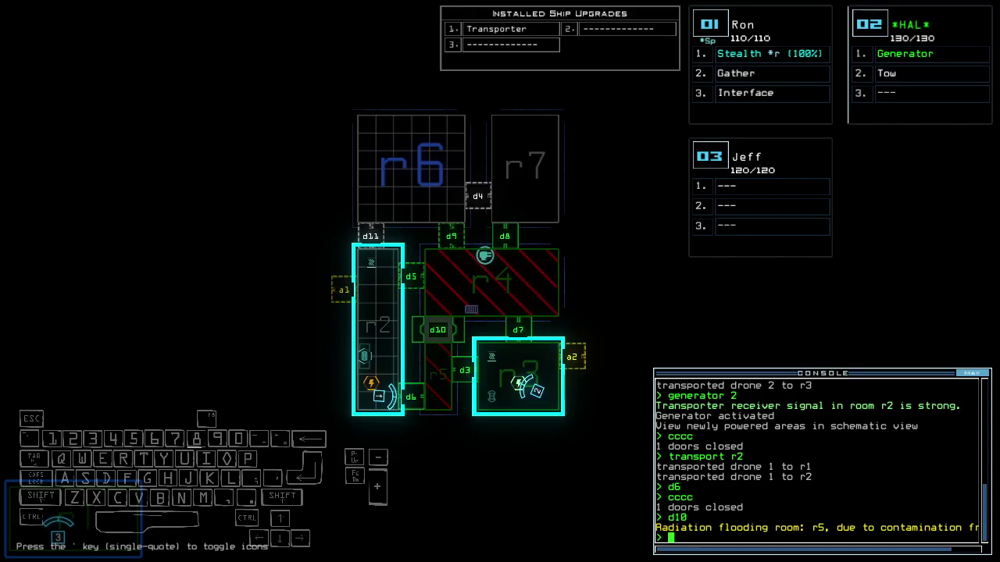
key(1)
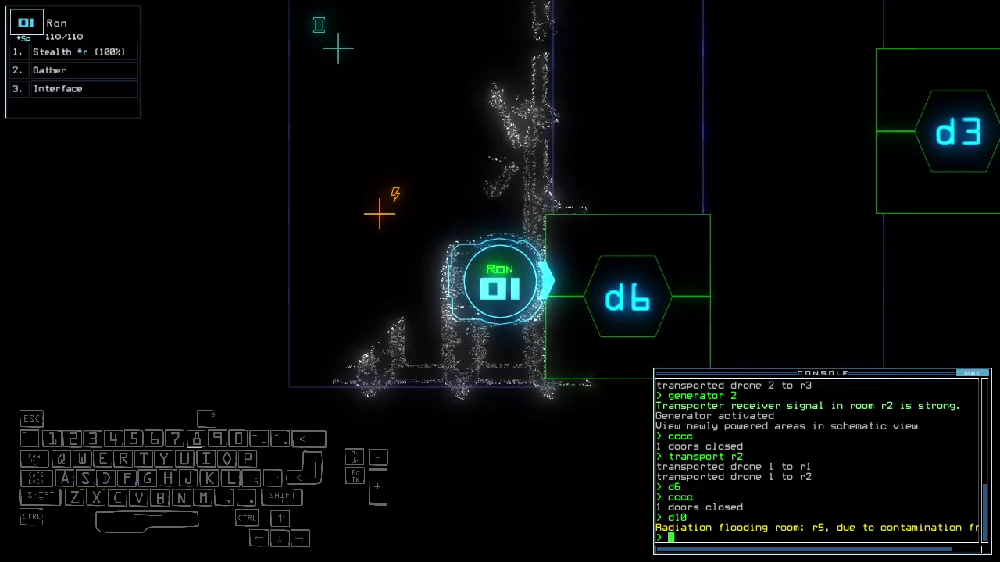
text(d)
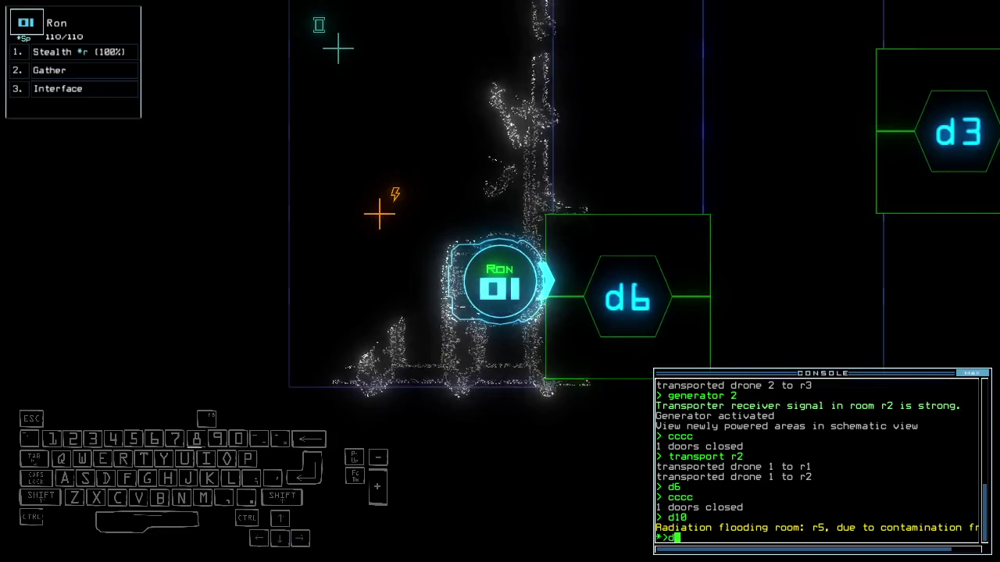
text(6)
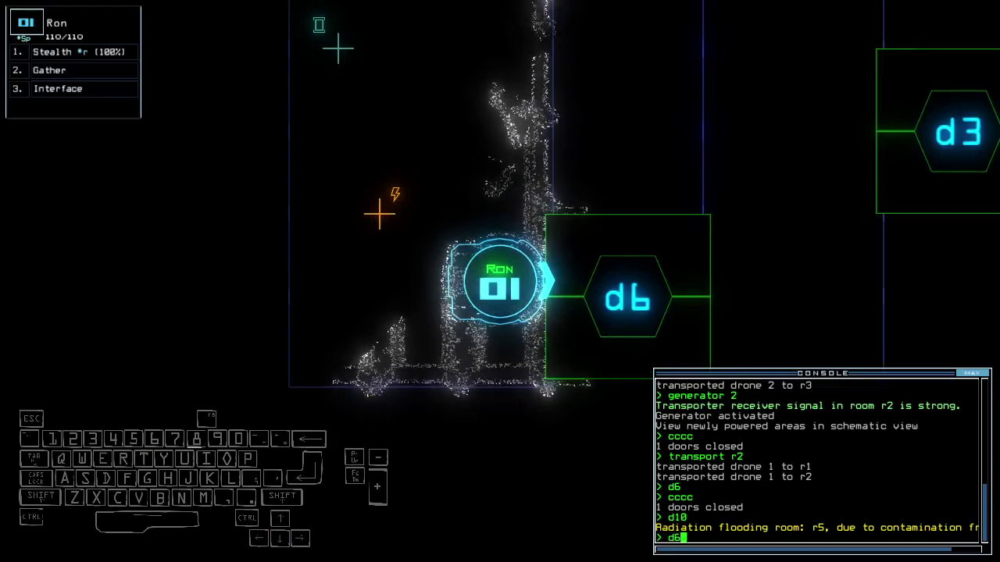
Cycle door d6 open and closed twice with 'd6' and 'cccc'.
key(Return)
text(cccc)
key(Return)
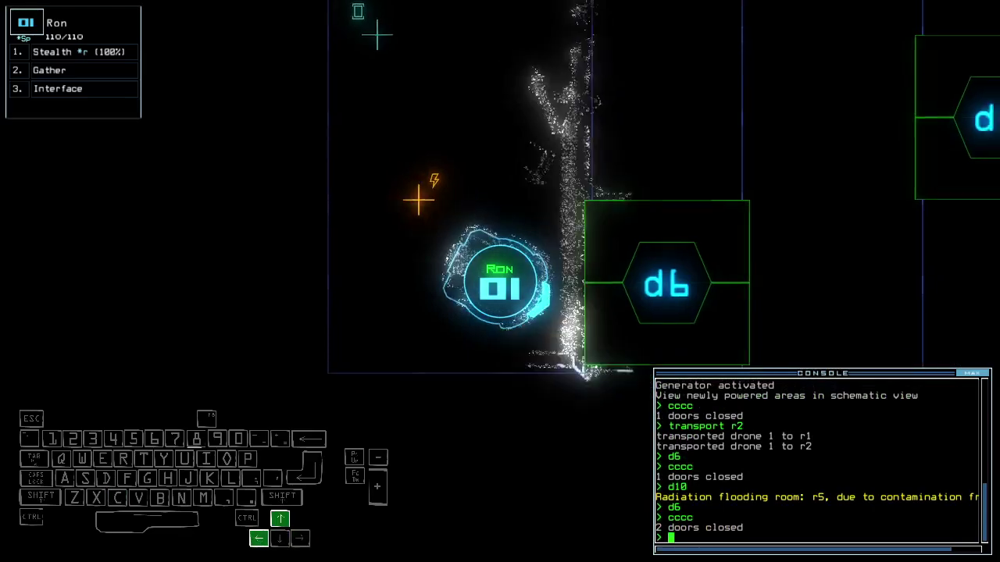
text(d6)
key(Return)
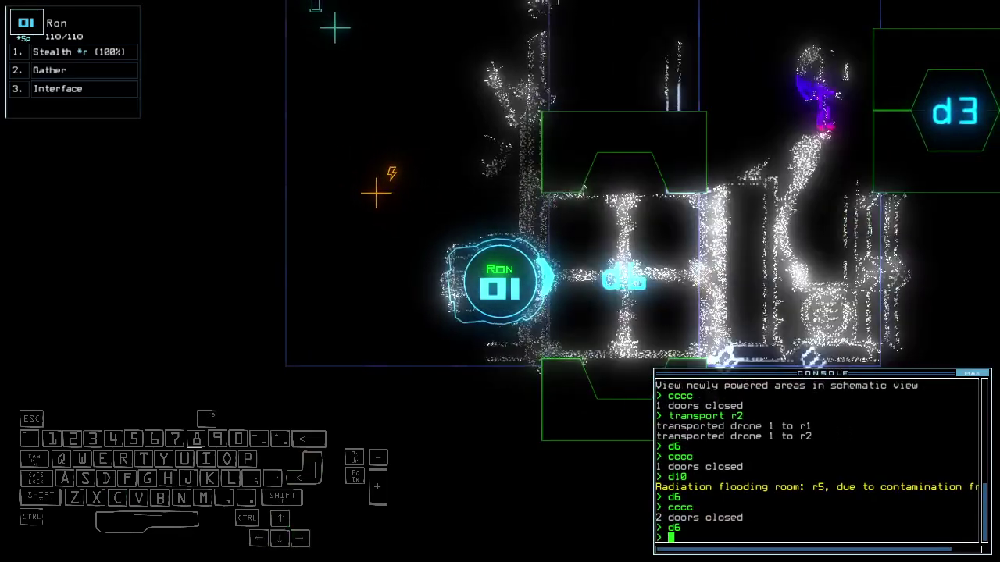
text(cccc)
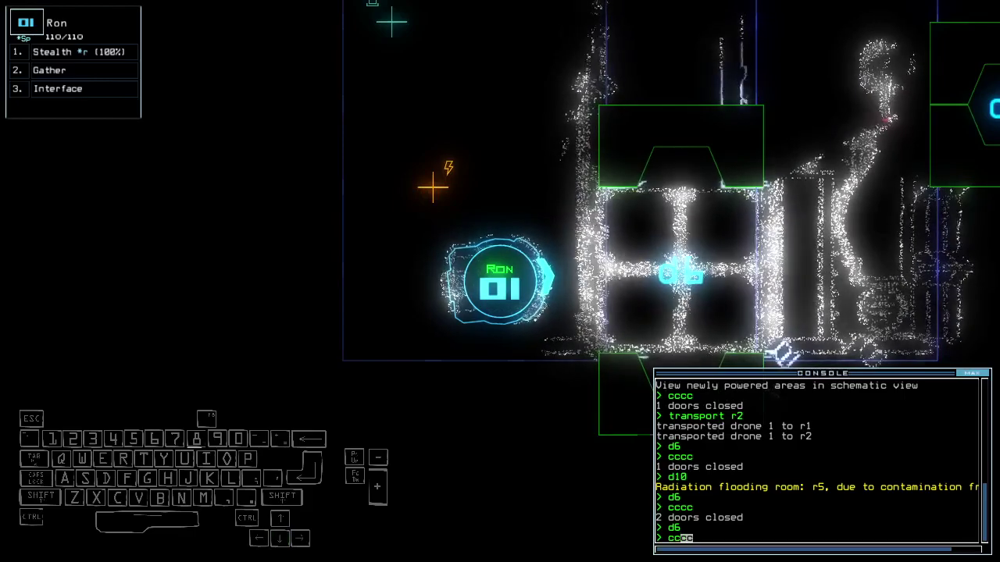
key(Return)
Nudge drone 1 beside door d6 and cycle it again until r4 and r5 fully flood.
key(Up)
key(Right)
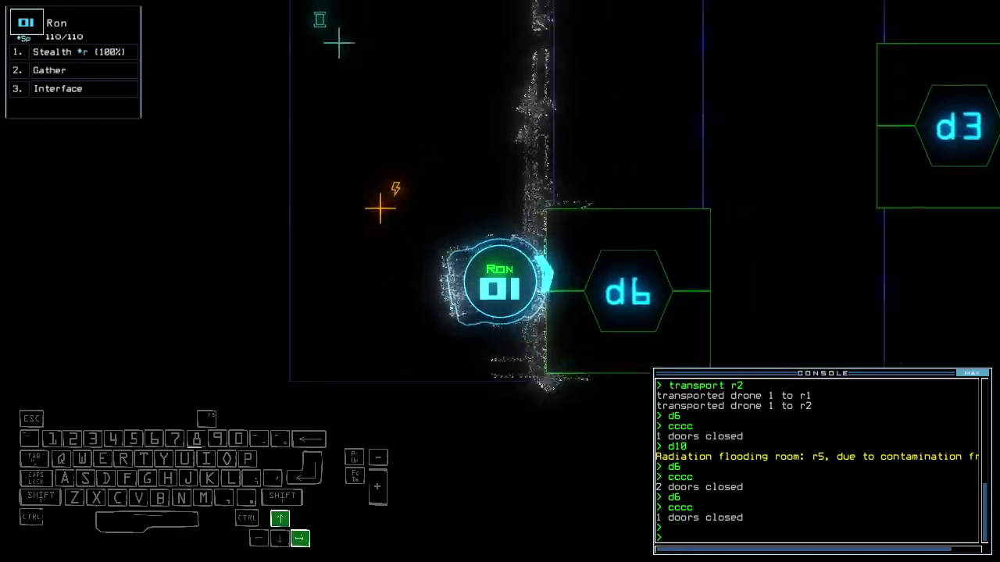
text(d6)
key(Return)
text(cccc)
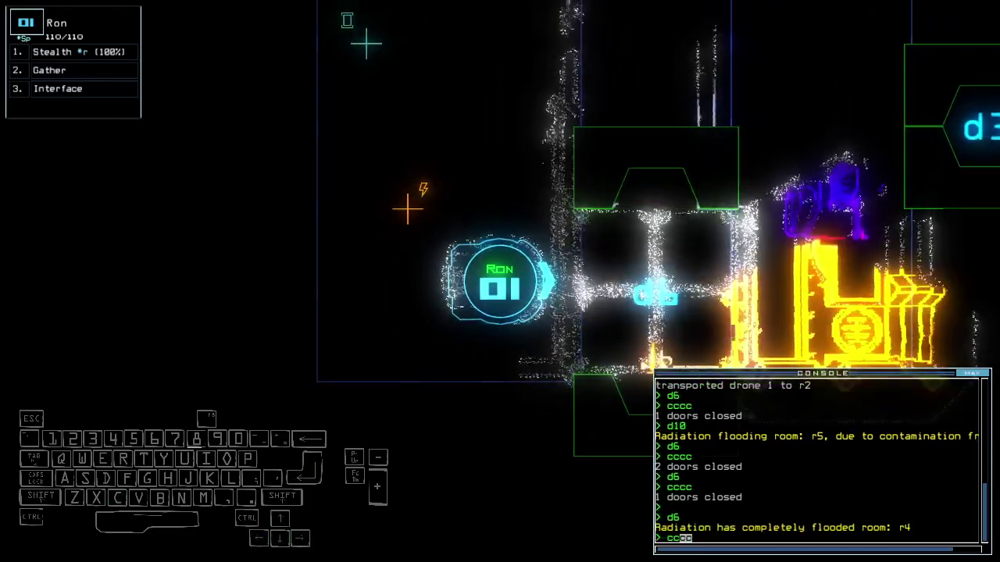
key(Return)
key(Right)
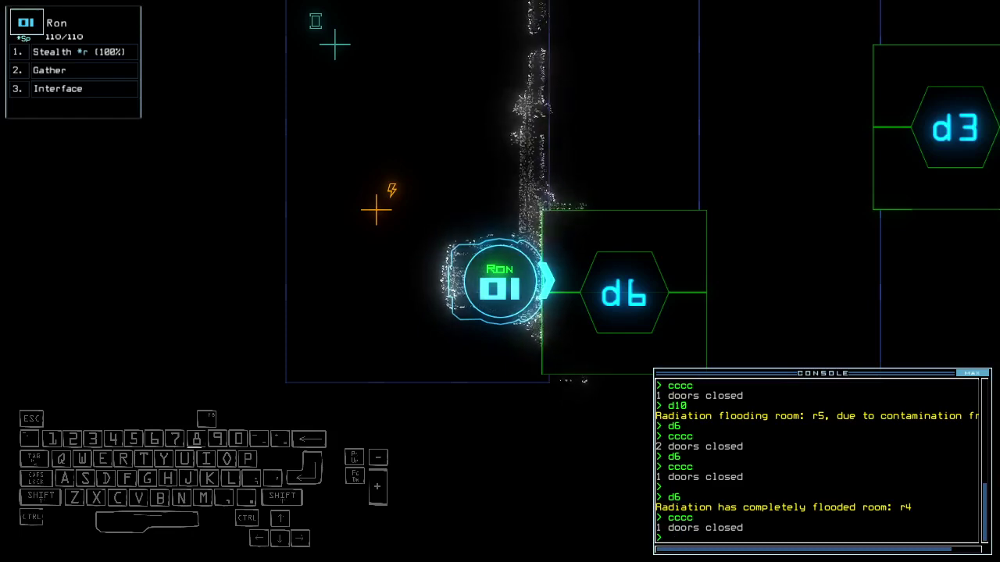
text(d6)
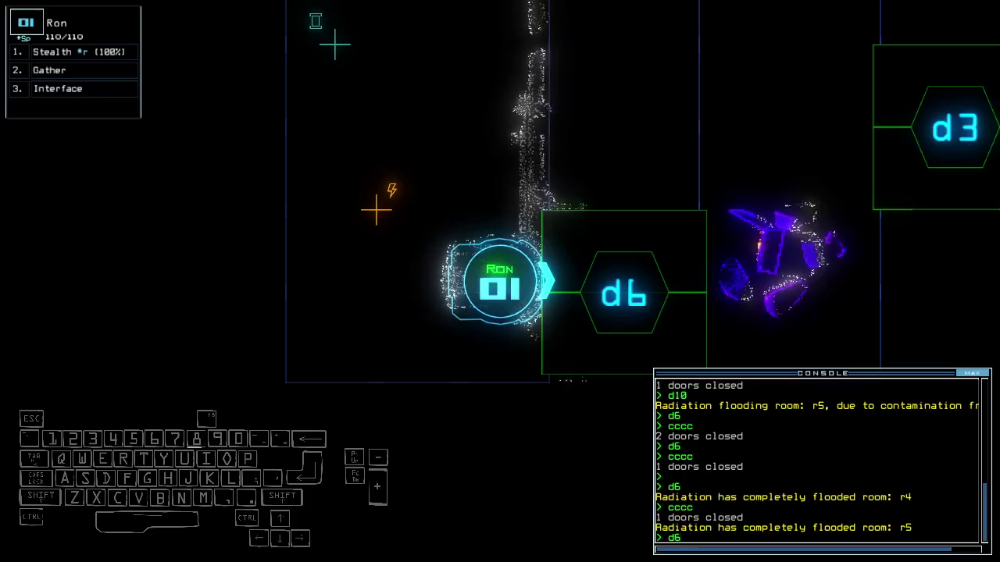
Open door d6, drive drone 1 into the flooded room, and gather four scrap.
key(Return)
key(Left)
key(Up)
key(Return)
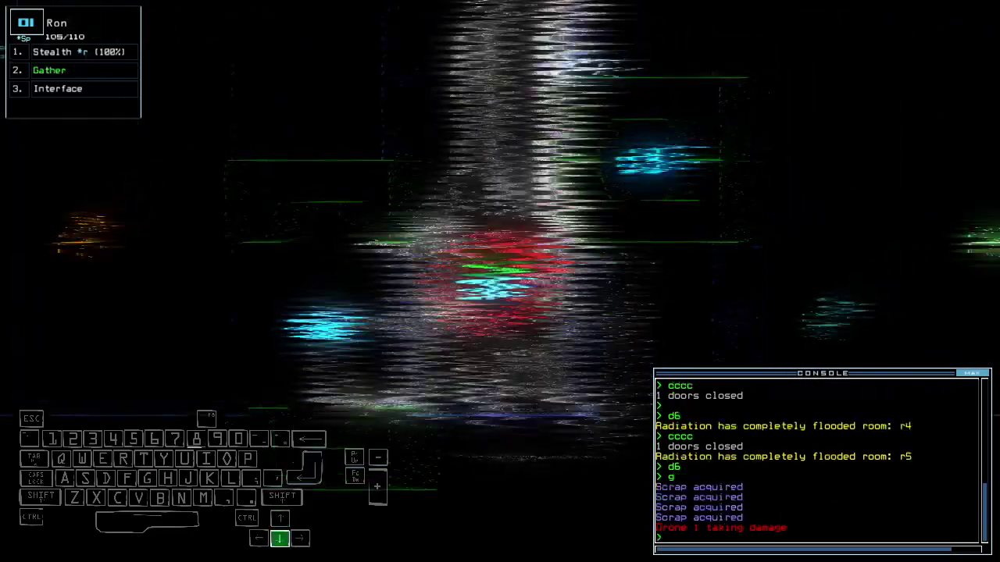
text(ty)
Transport all drones back to r1 and leave the derelict, ending with score 905.
key(Return)
key(space)
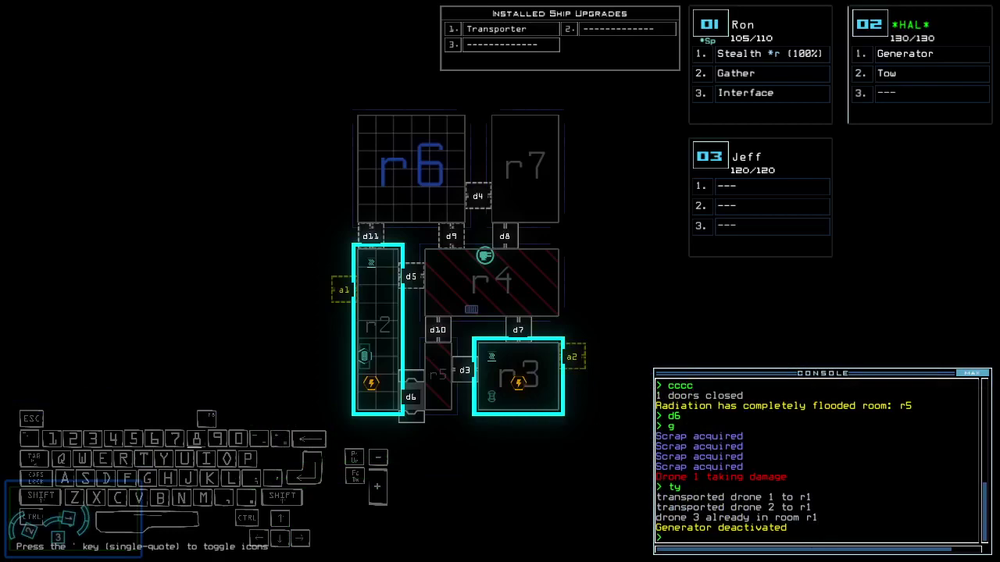
text(oo)
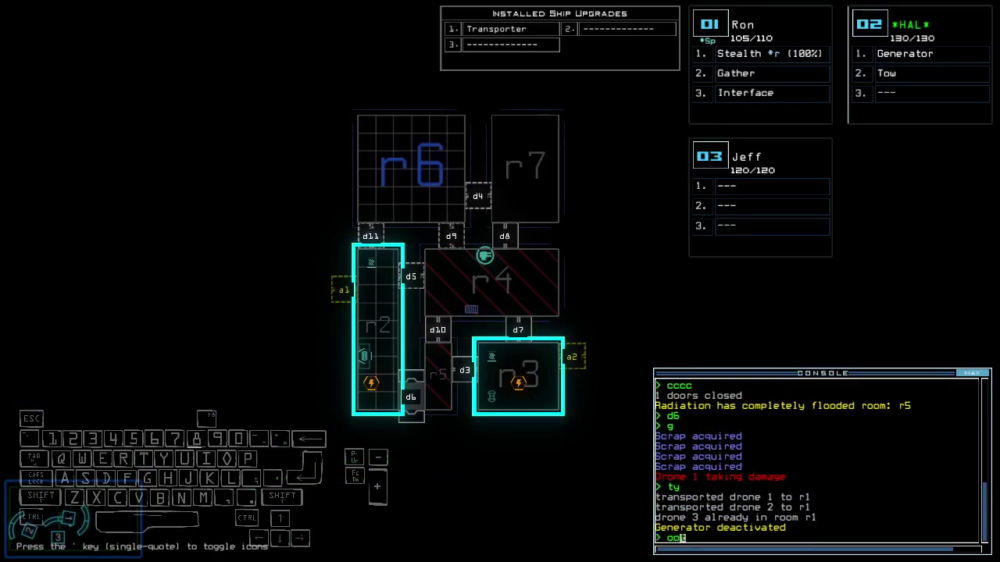
text(t)
key(Return)
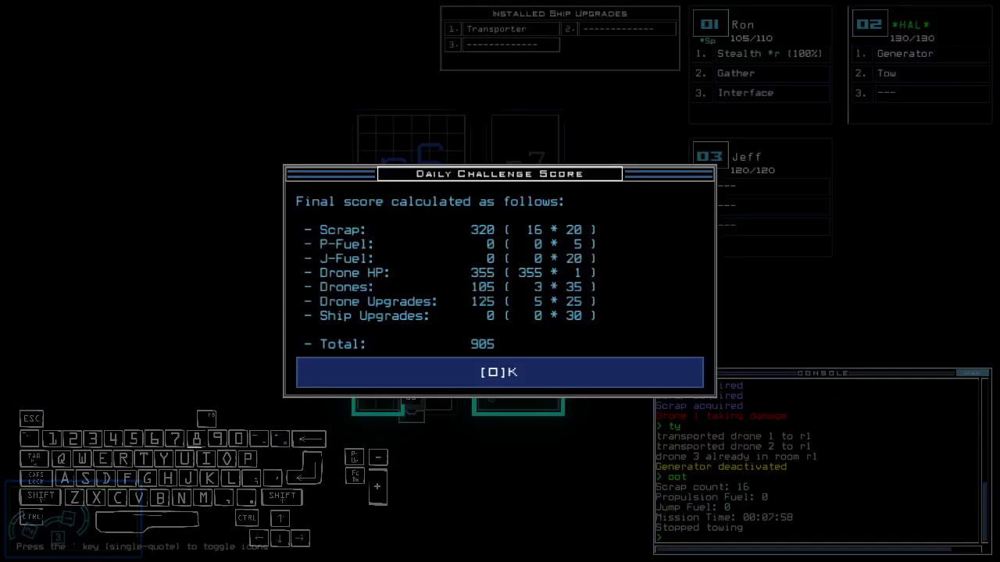
Accept the 905 score to show the 11/09/2023 Modded Daily leaderboard.
key(o)
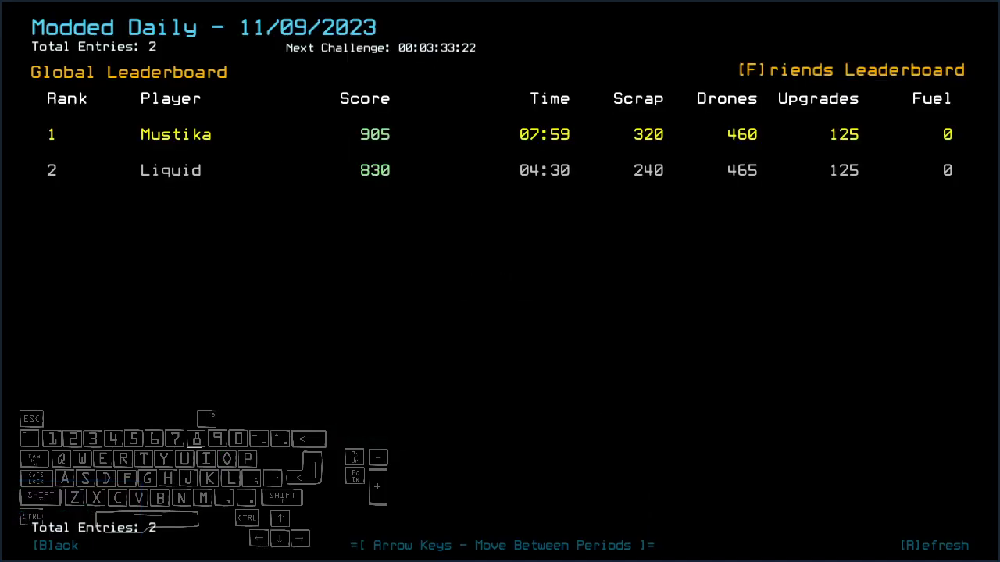